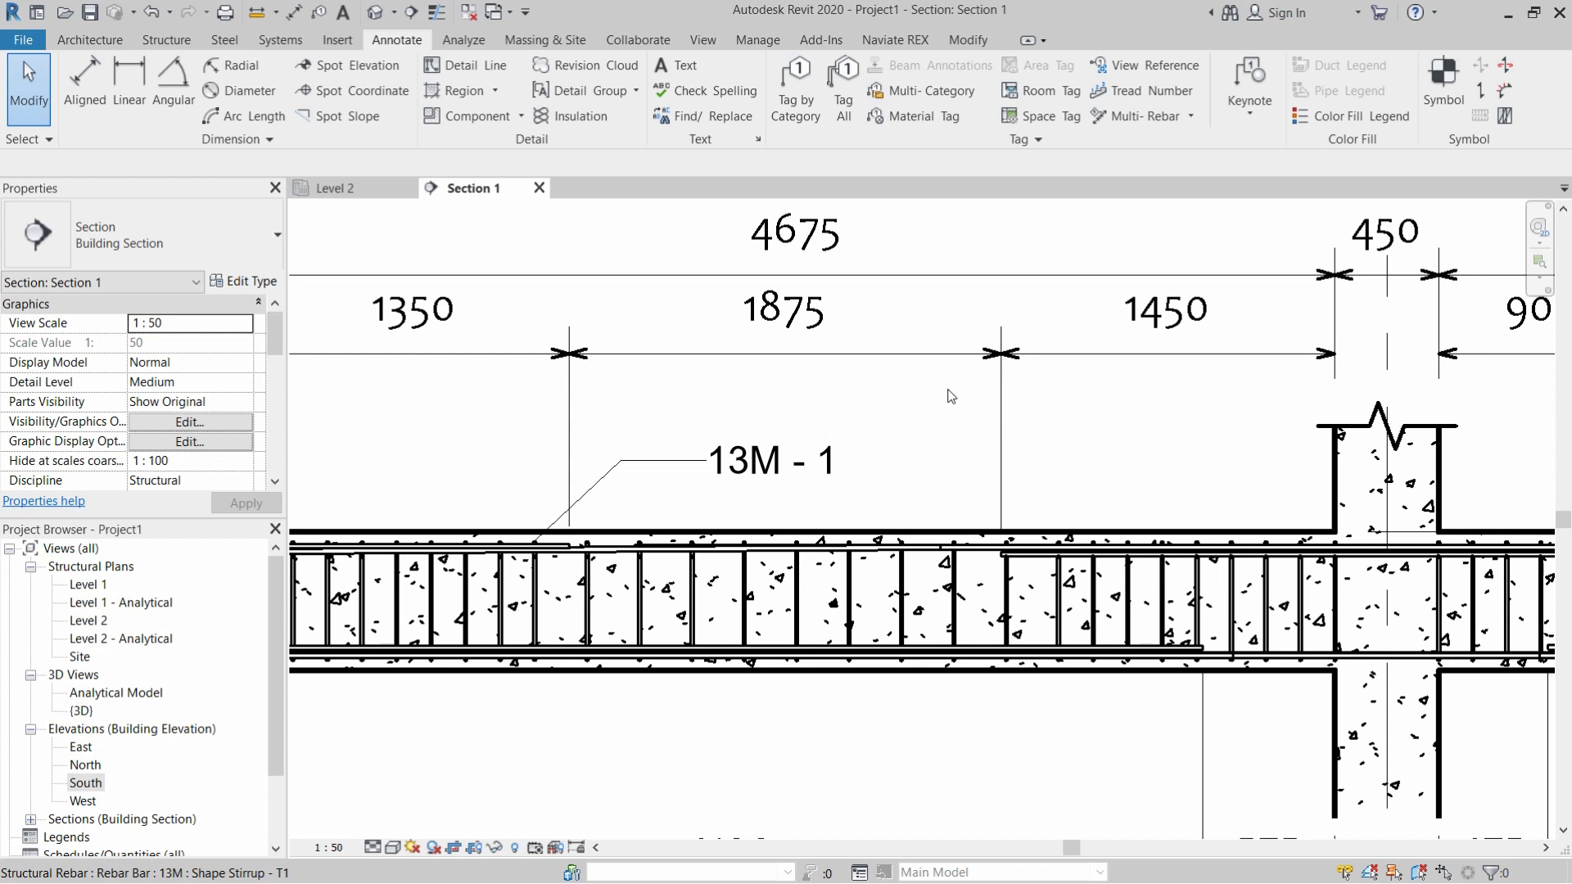
- Look through the tag types available for the 13M - 1 rebar tag, keeping Type & Number
left_click(722, 466)
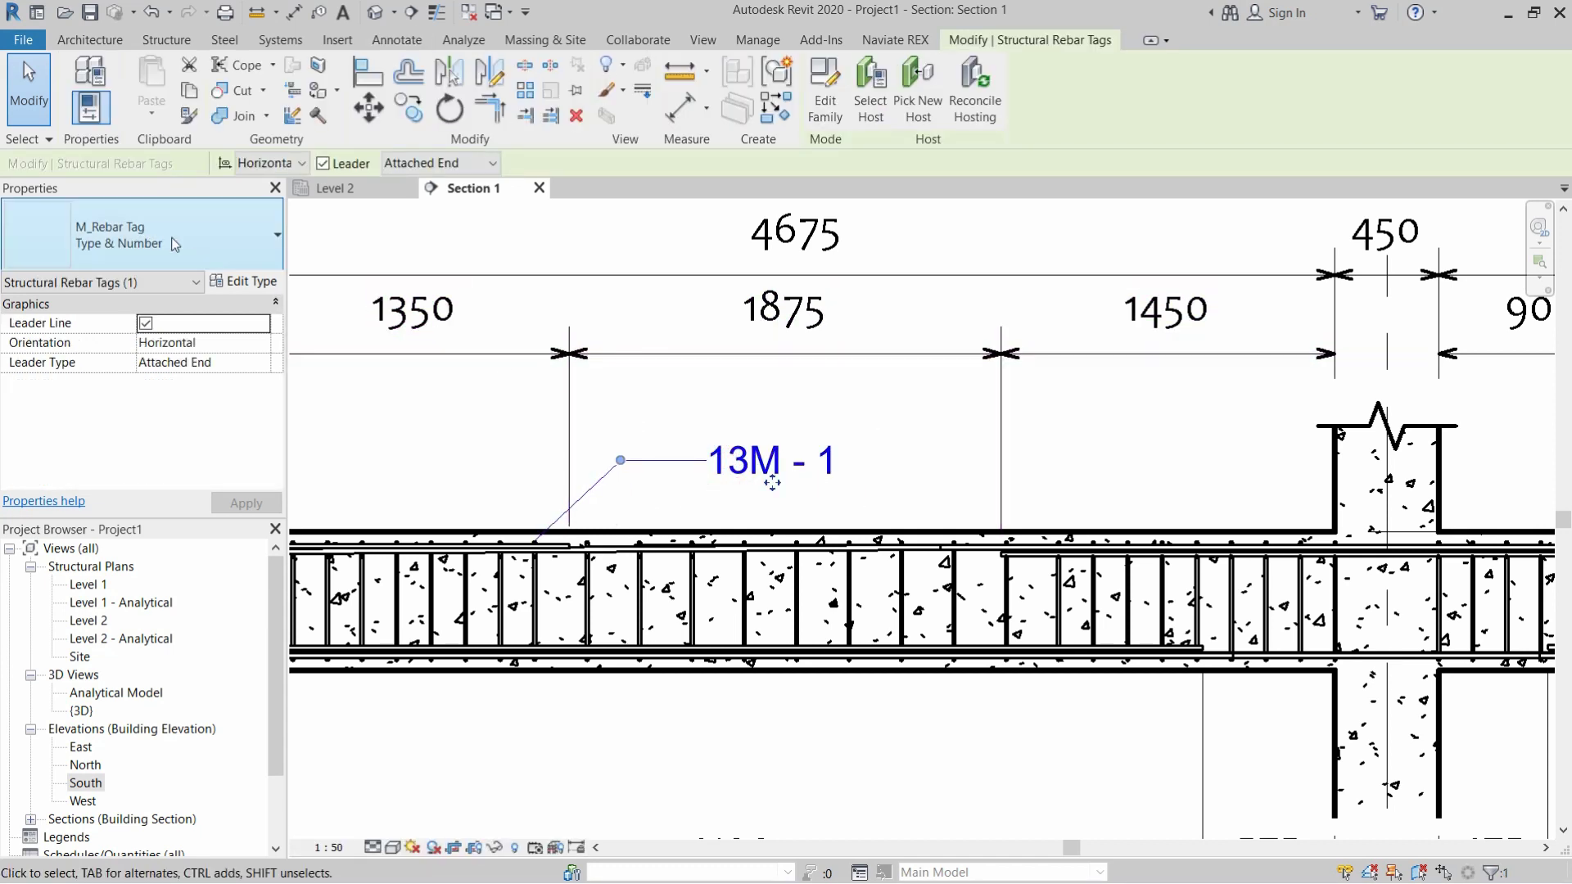
left_click(149, 232)
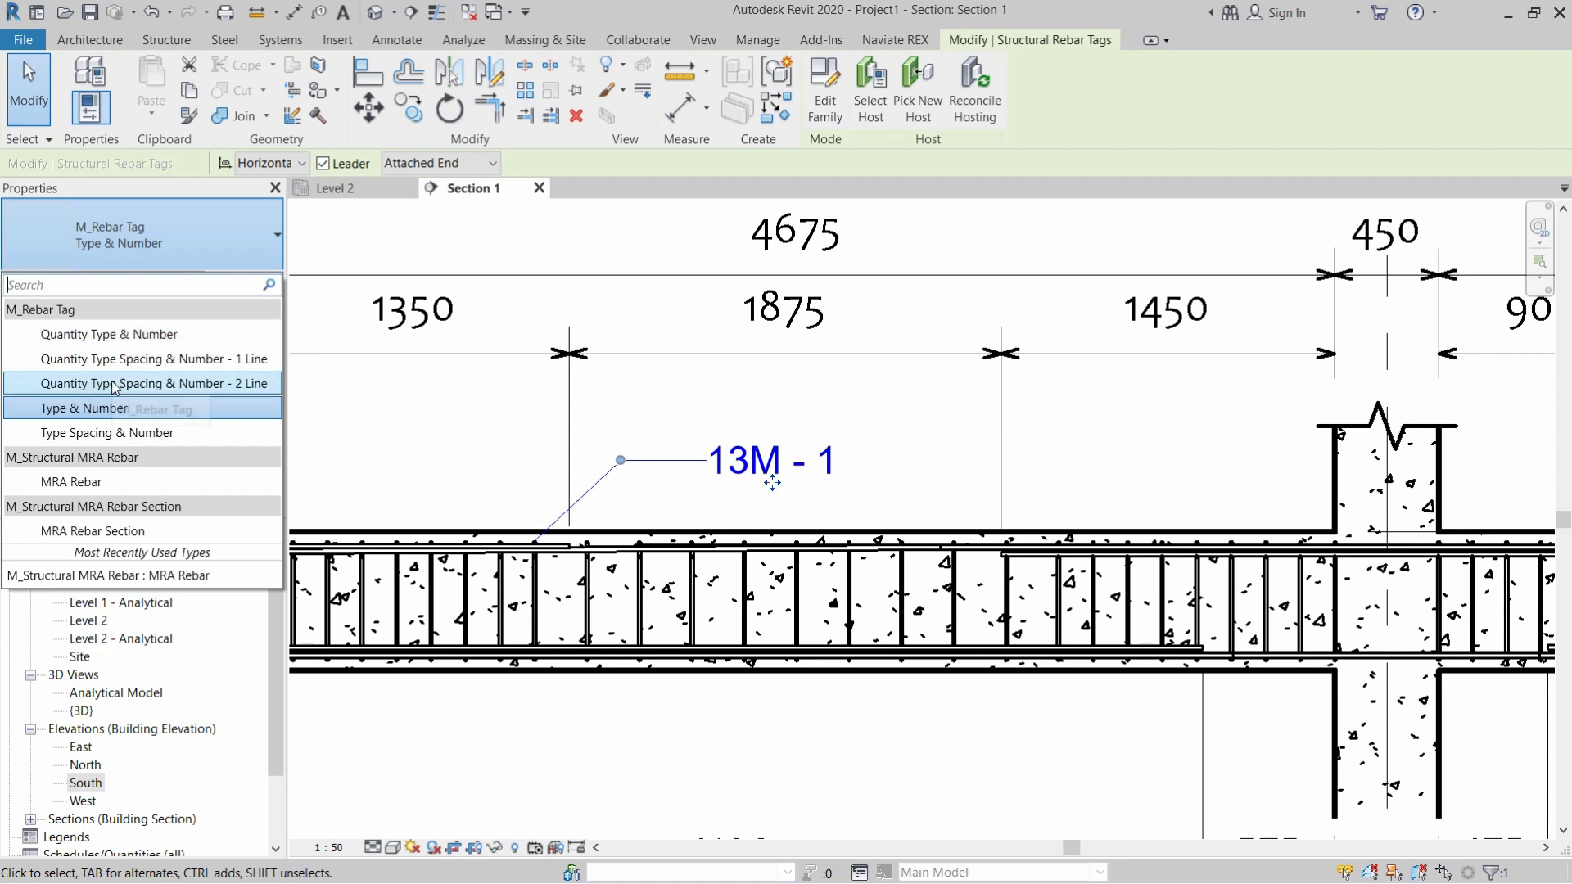
left_click(73, 408)
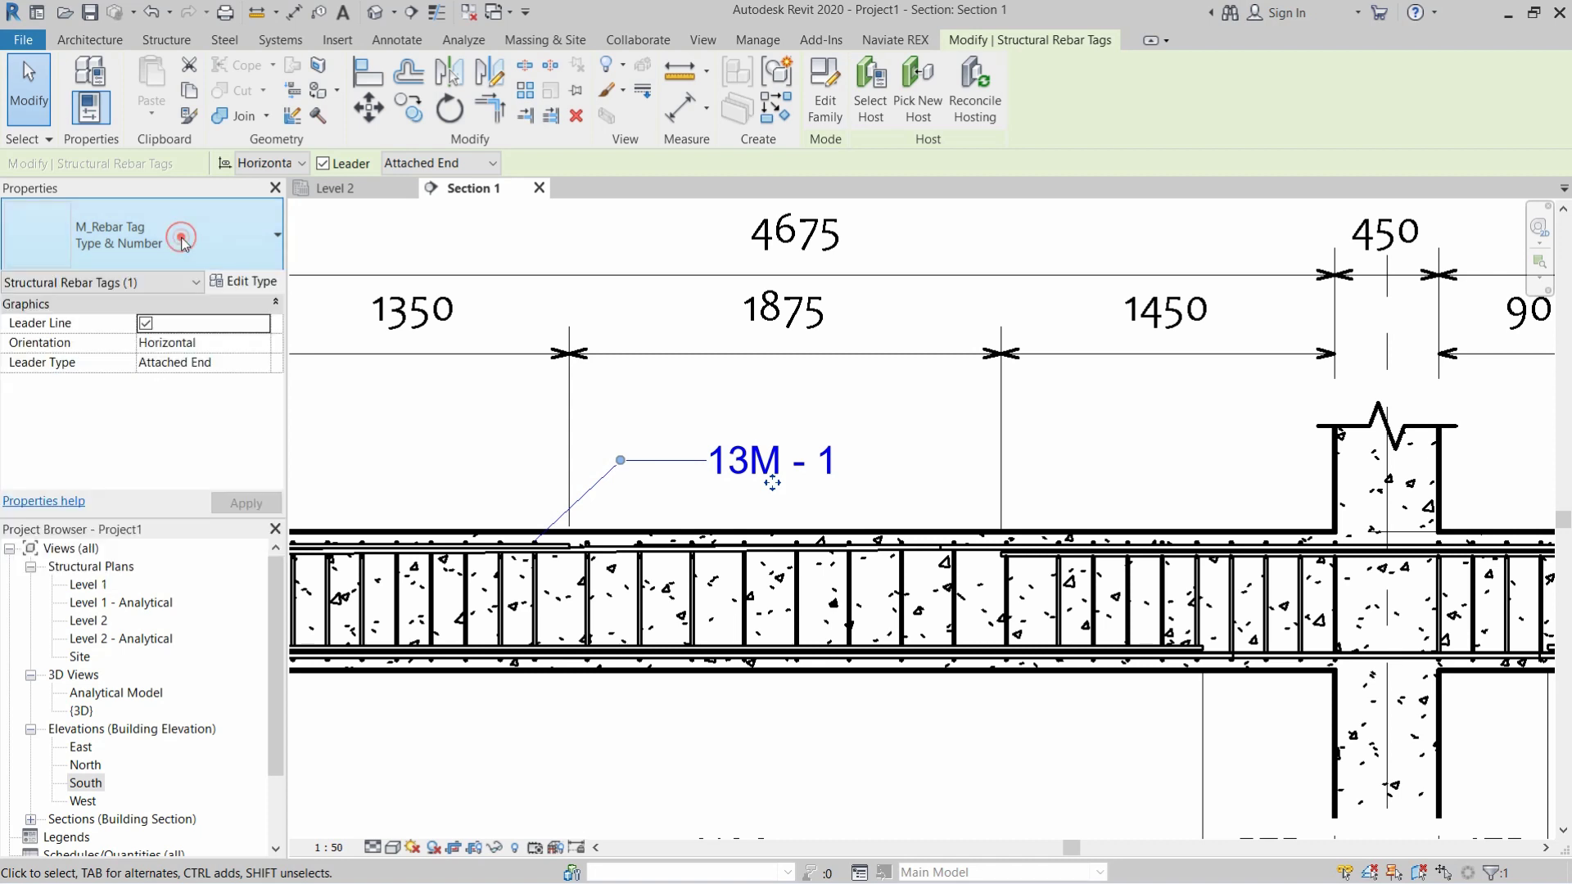
scroll(668, 499, "up", 2)
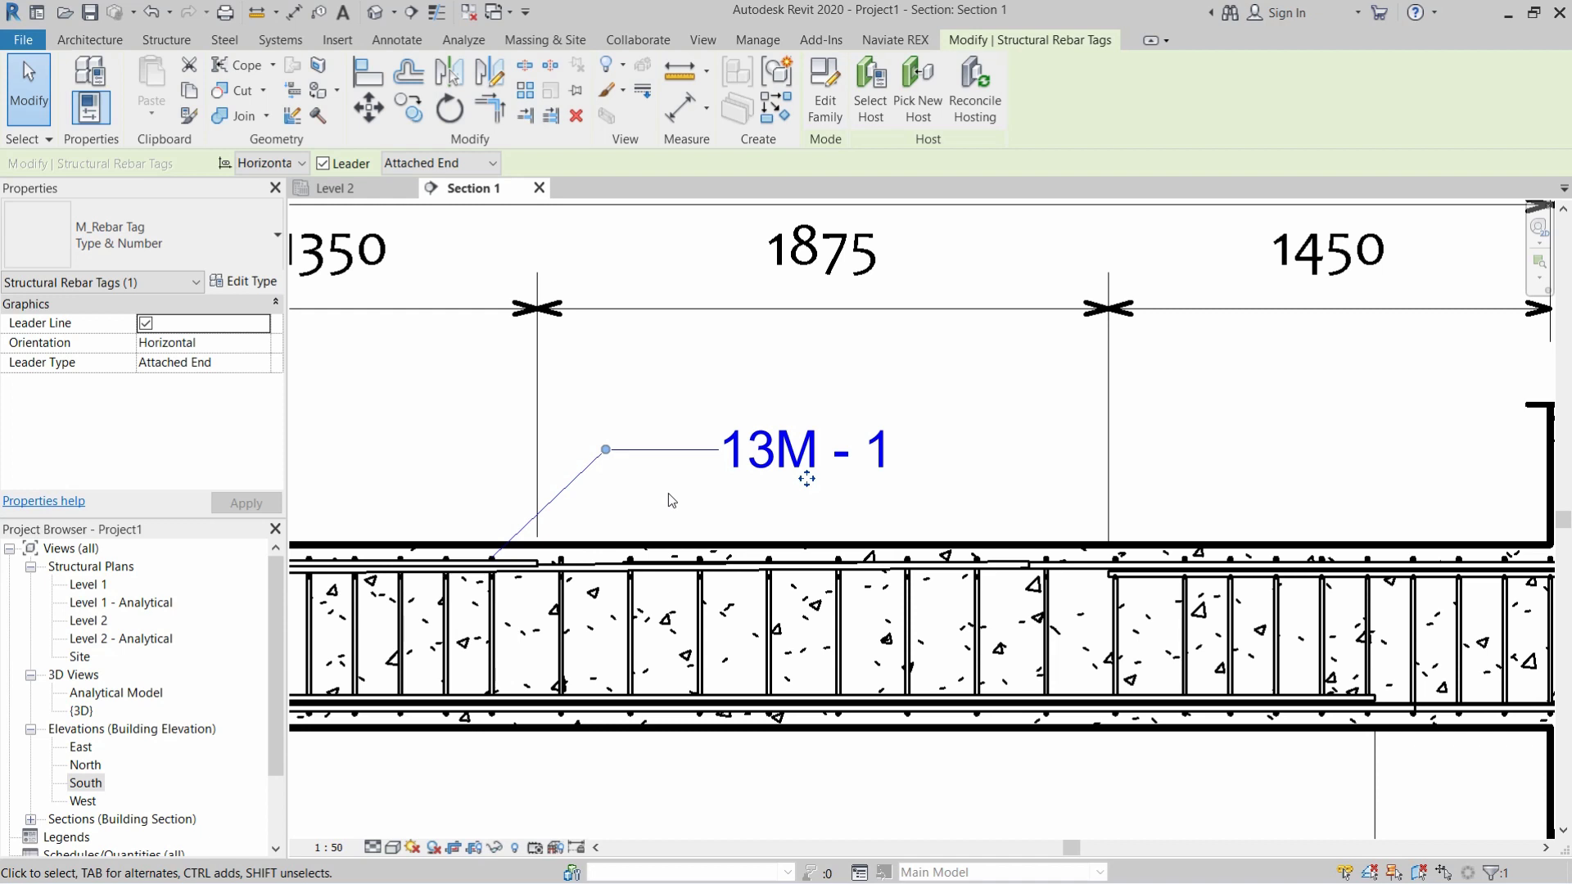
left_click(632, 493)
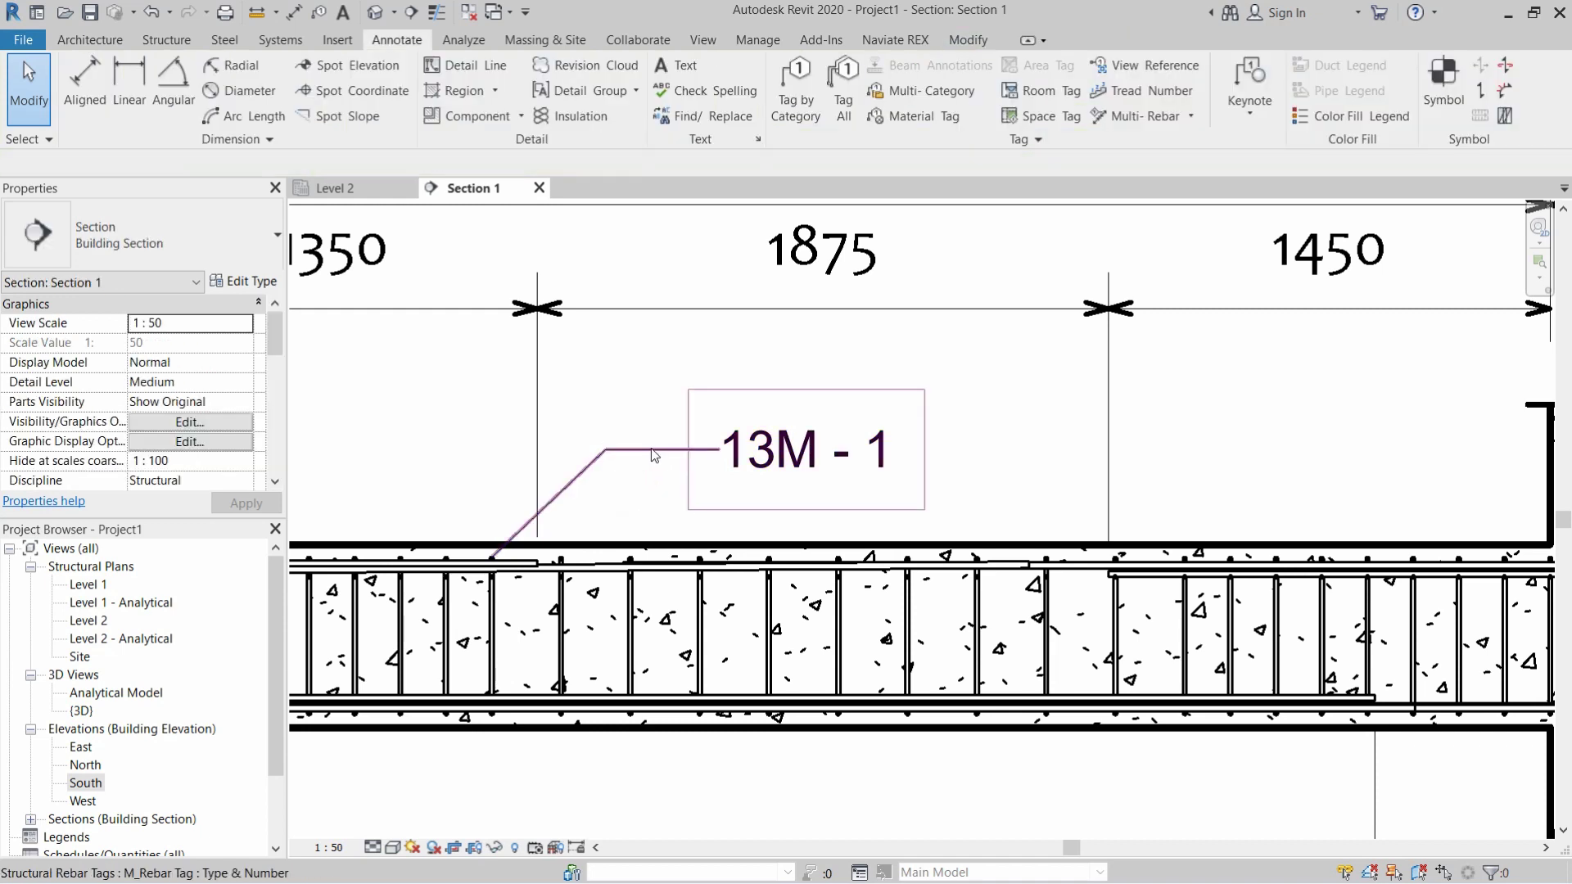
- Open the rebar tag's type properties and switch its family to M_Structural MRA Rebar
left_click(646, 449)
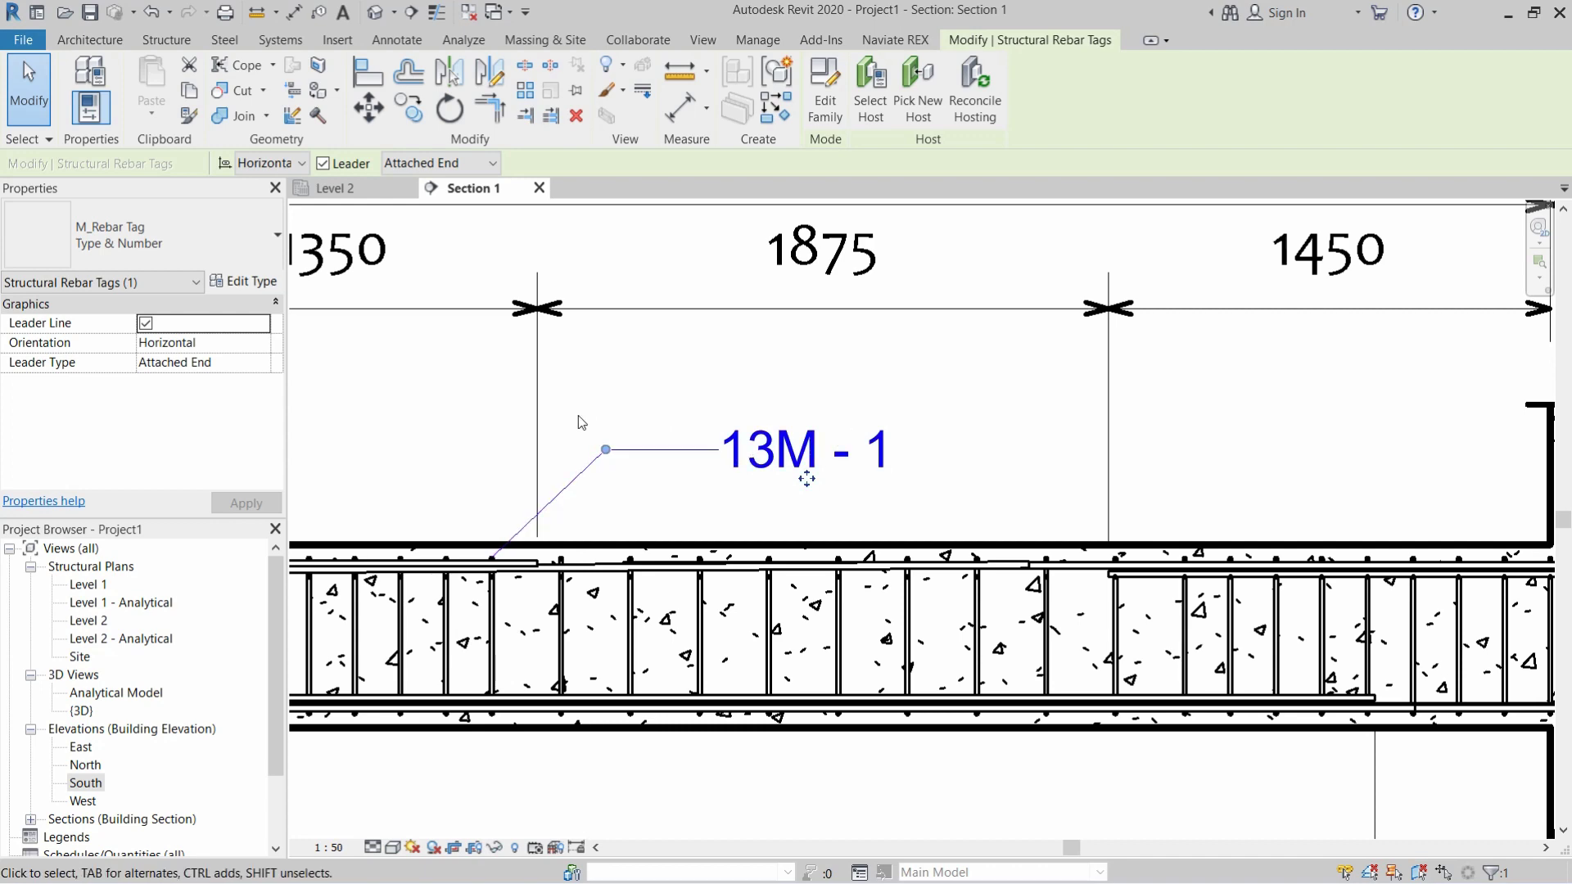
left_click(251, 285)
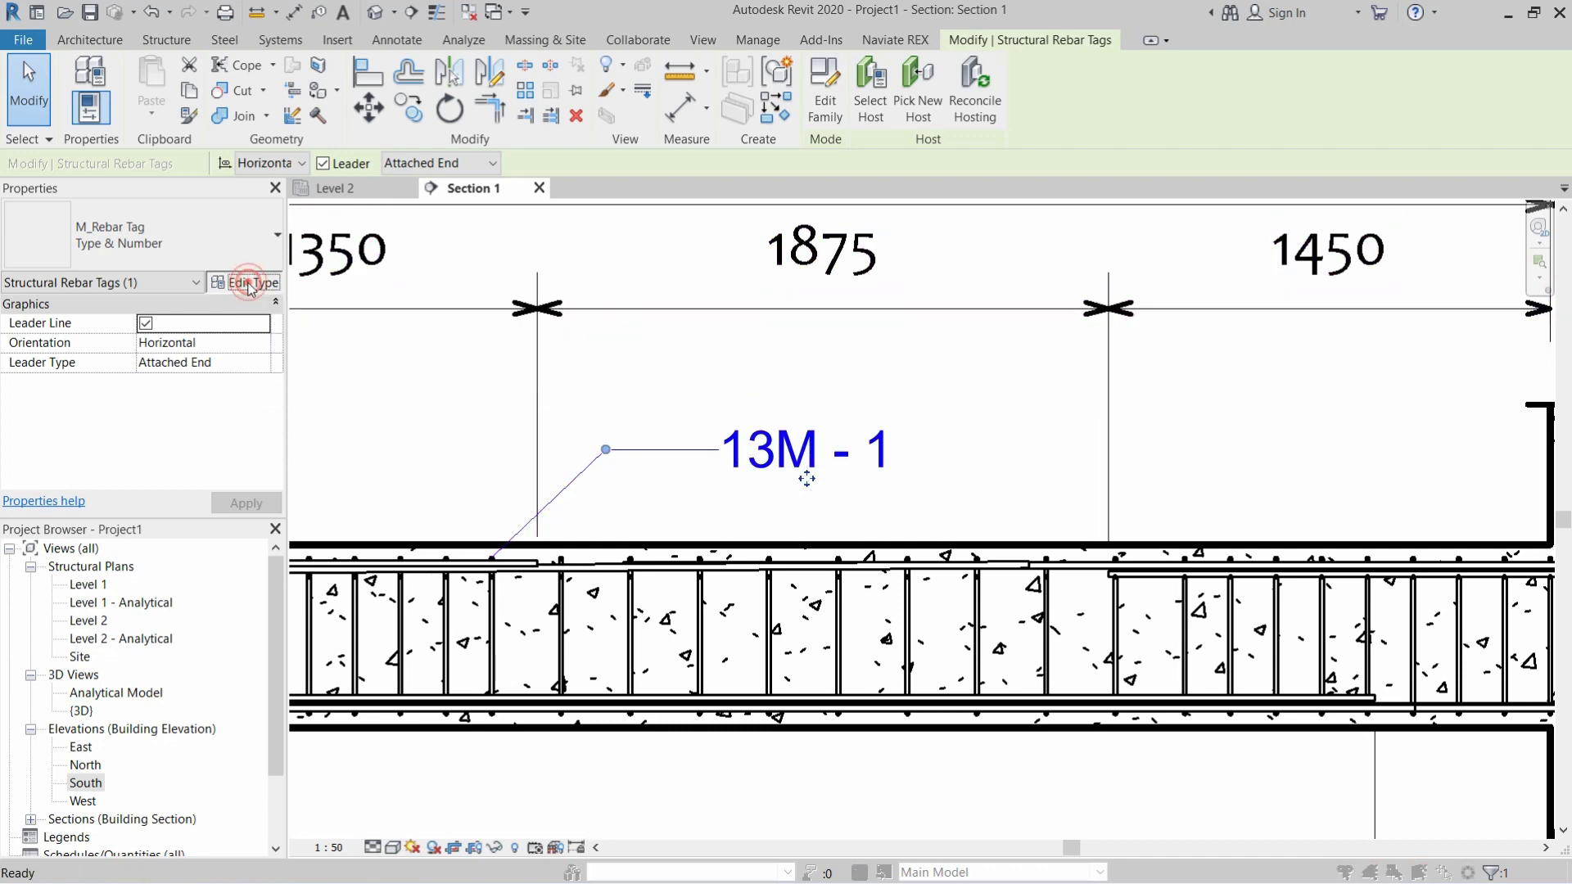
left_click_drag(992, 28, 879, 45)
left_click(303, 69)
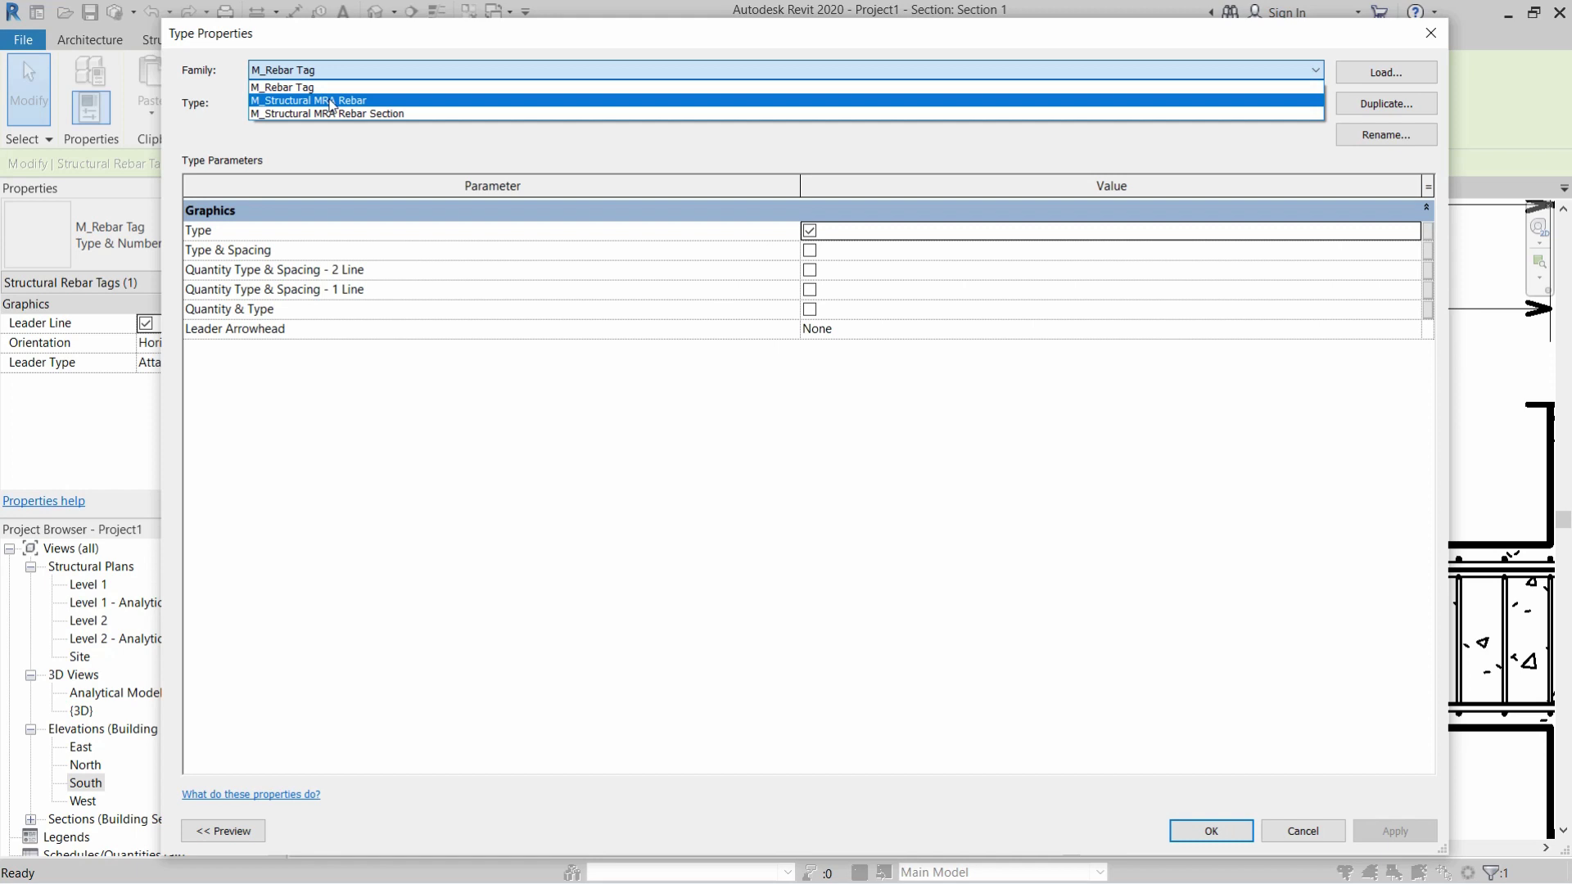
left_click(273, 102)
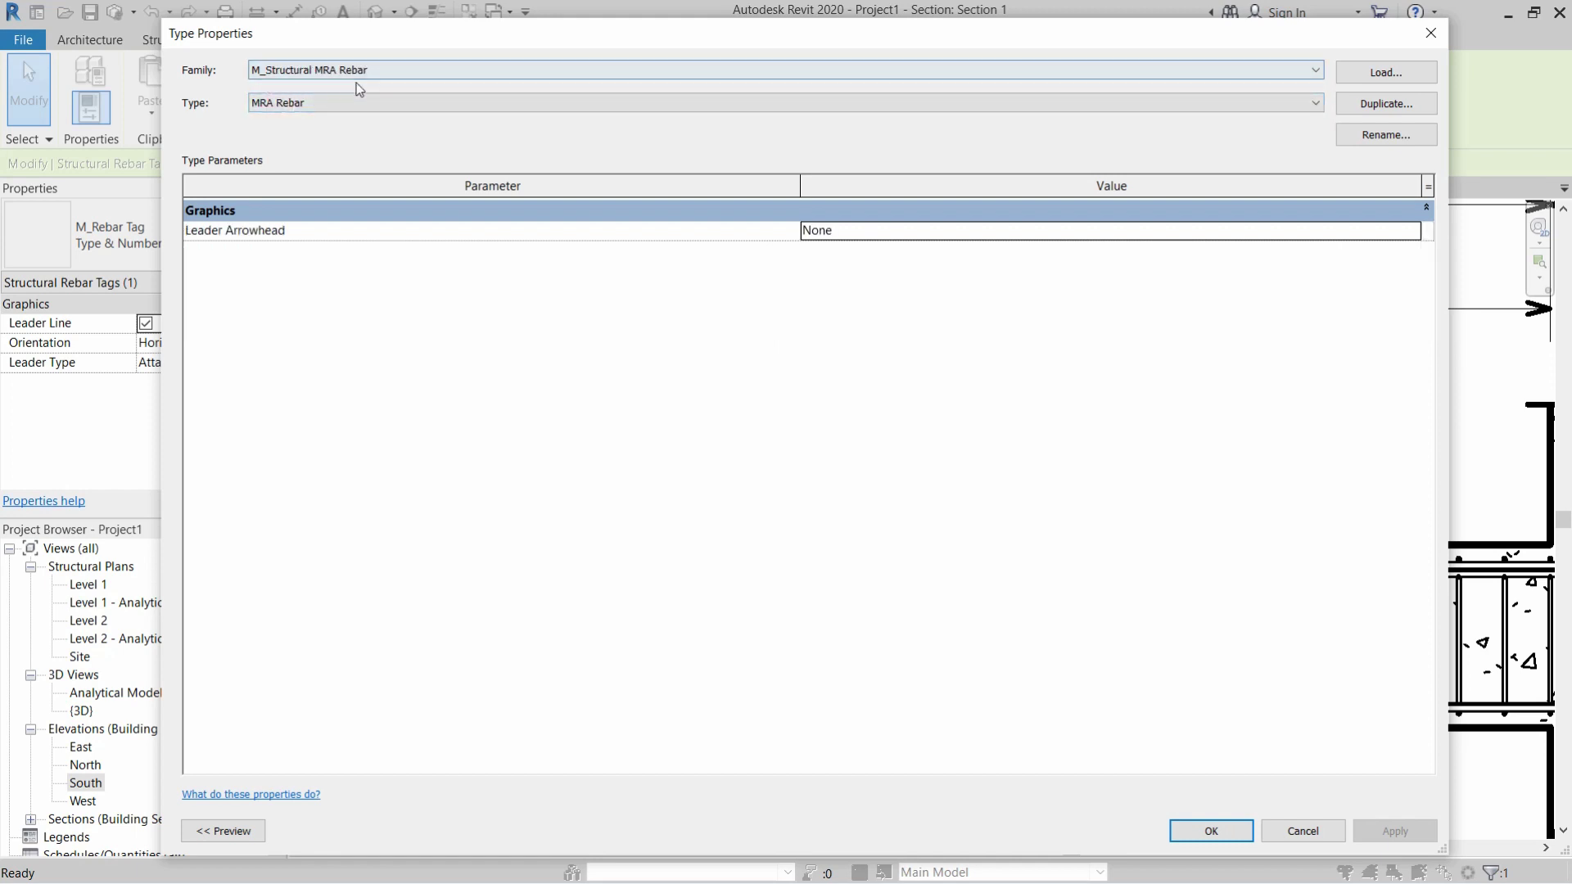
- Duplicate the MRA Rebar type as "Detailed Rebar Tag" and apply it to the selected tag
left_click(1399, 104)
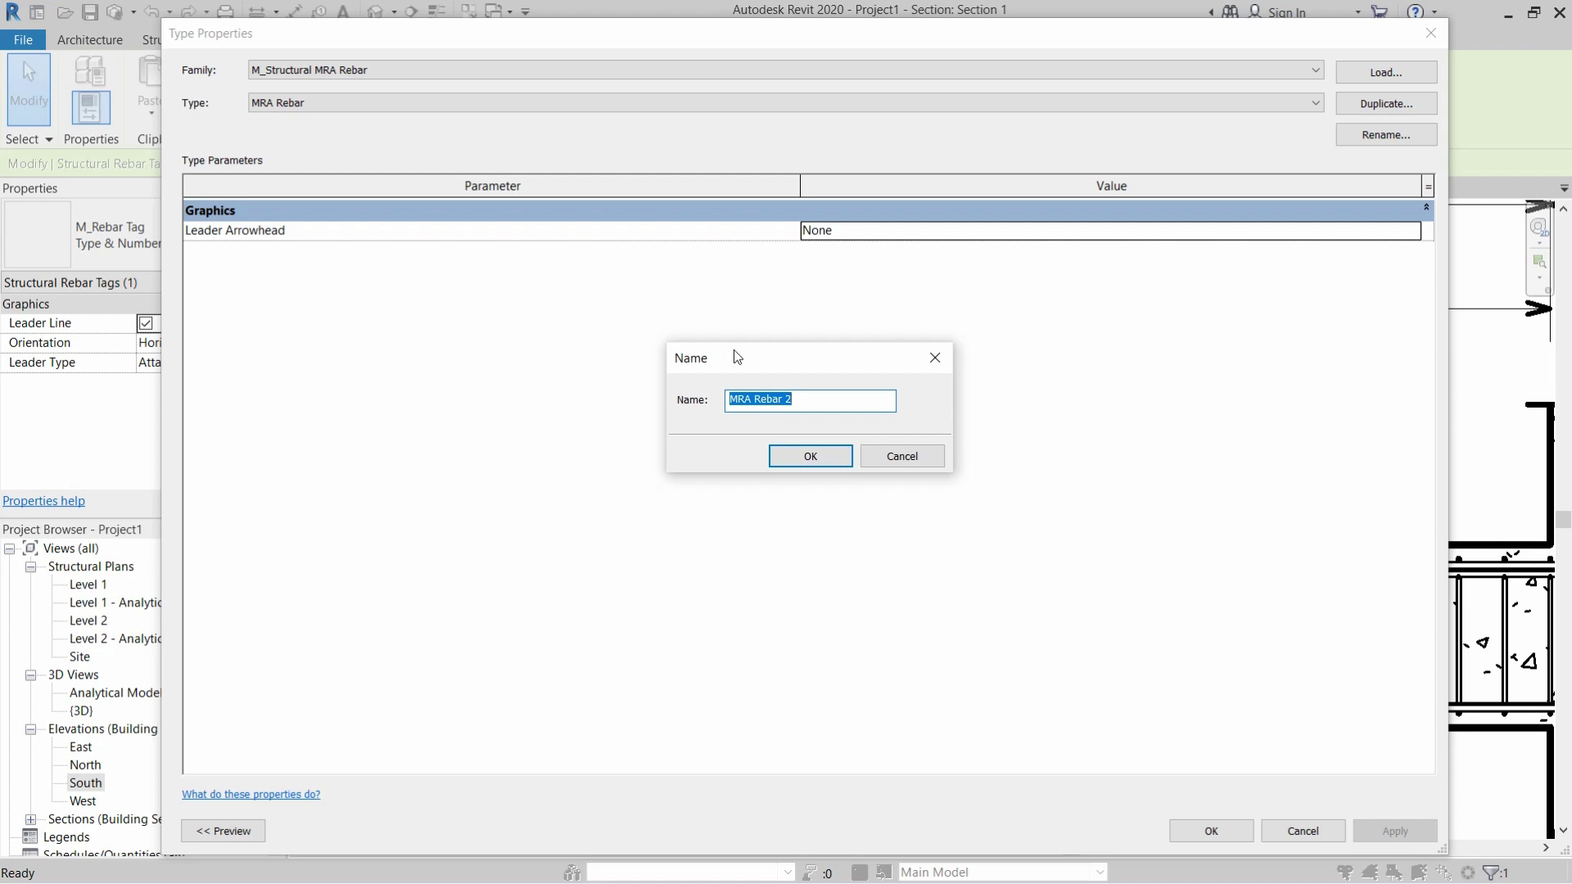
type("Detailed Rebar")
left_click(808, 462)
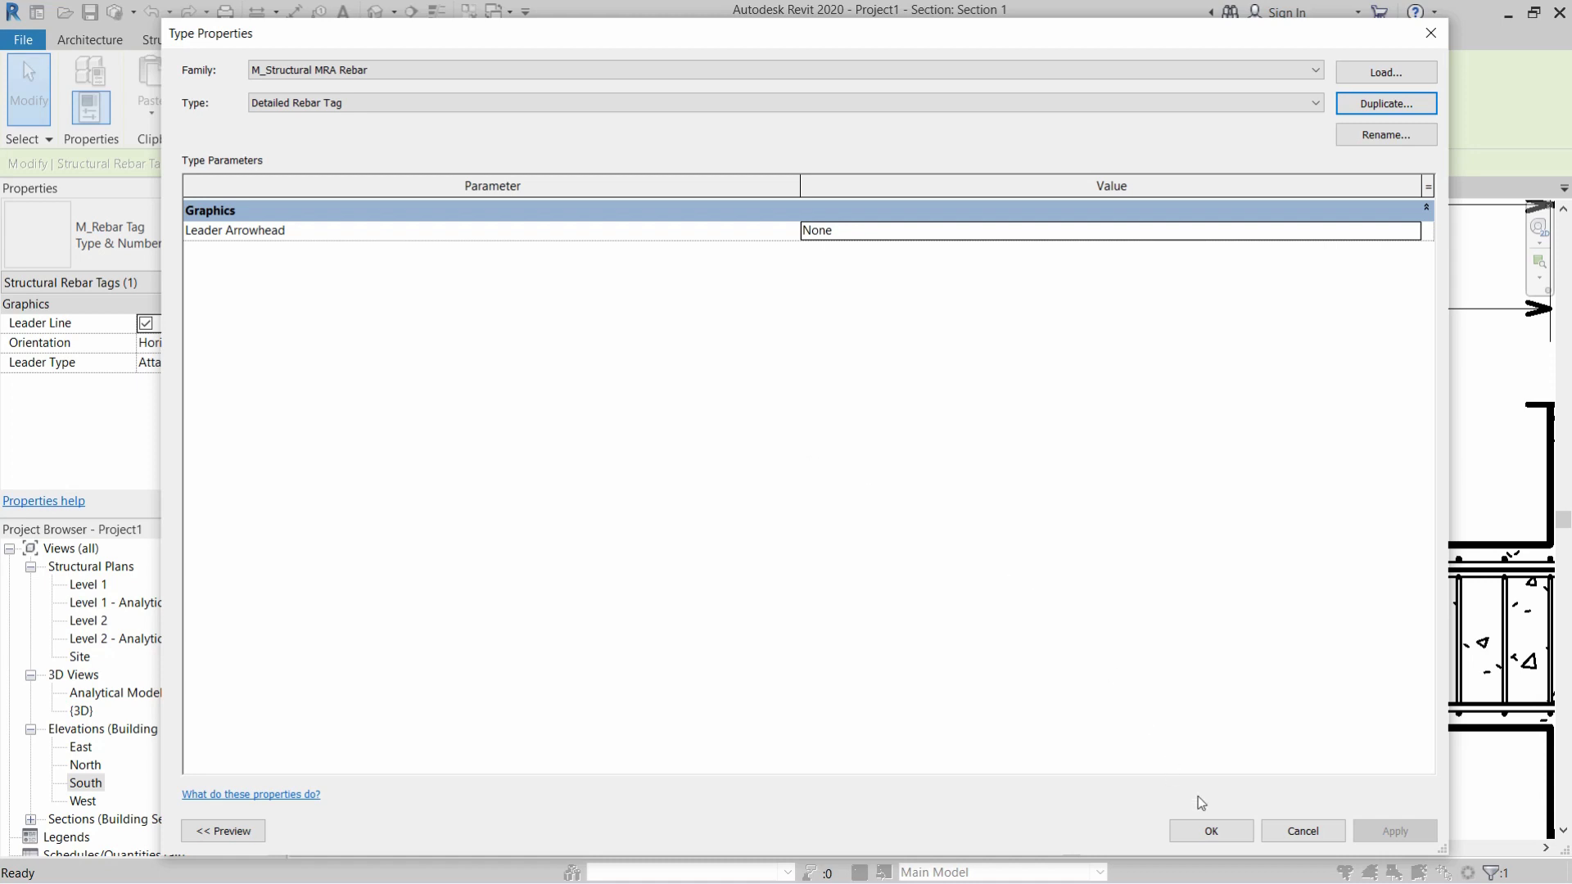
left_click(1213, 830)
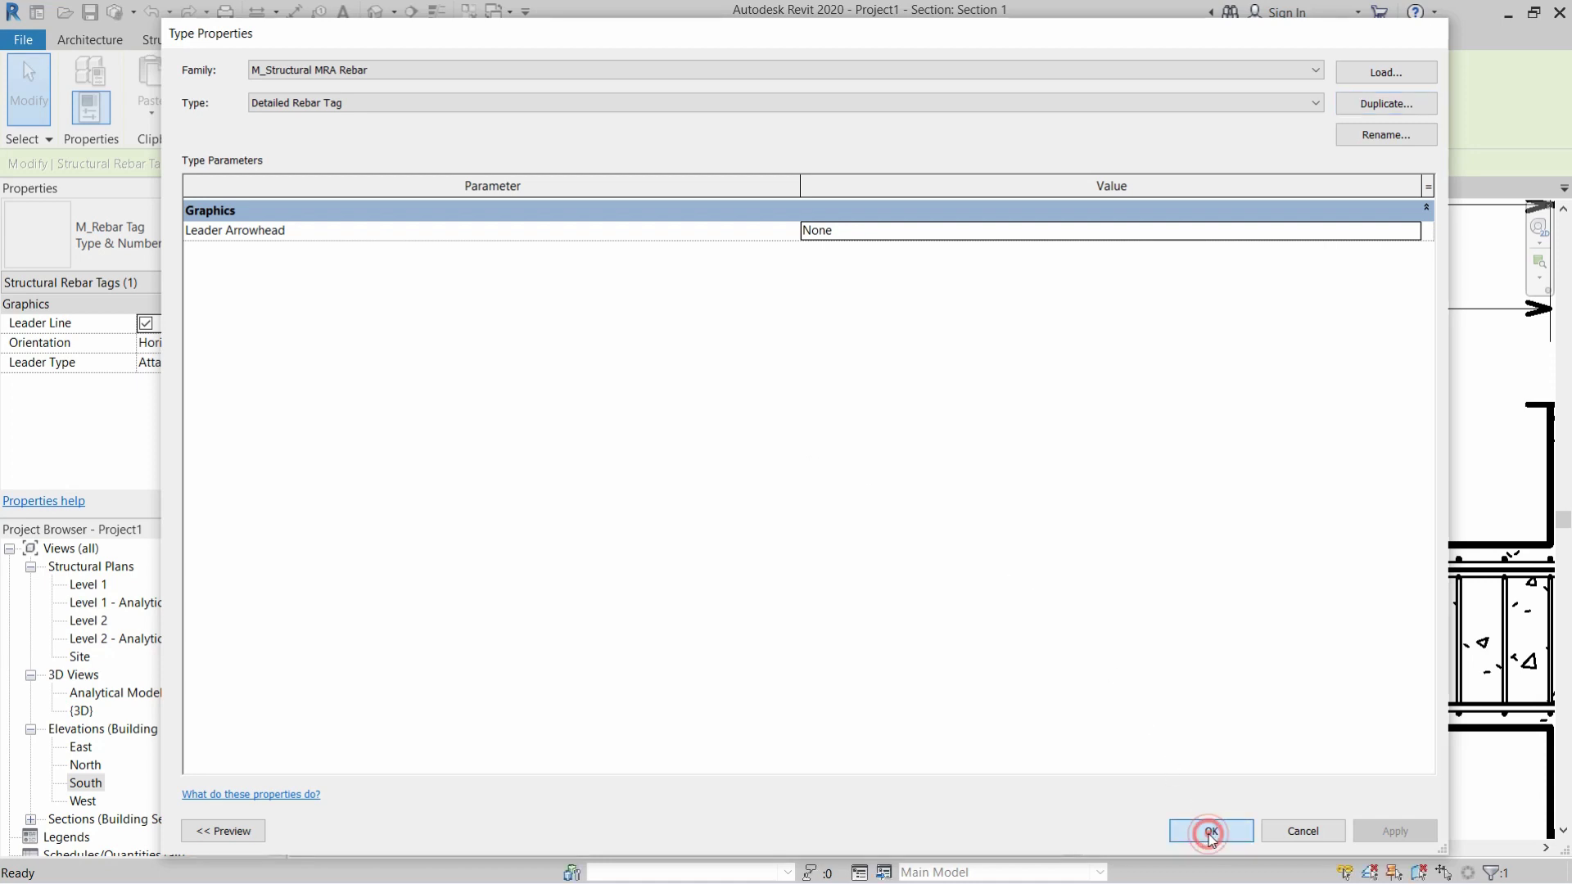
left_click(833, 494)
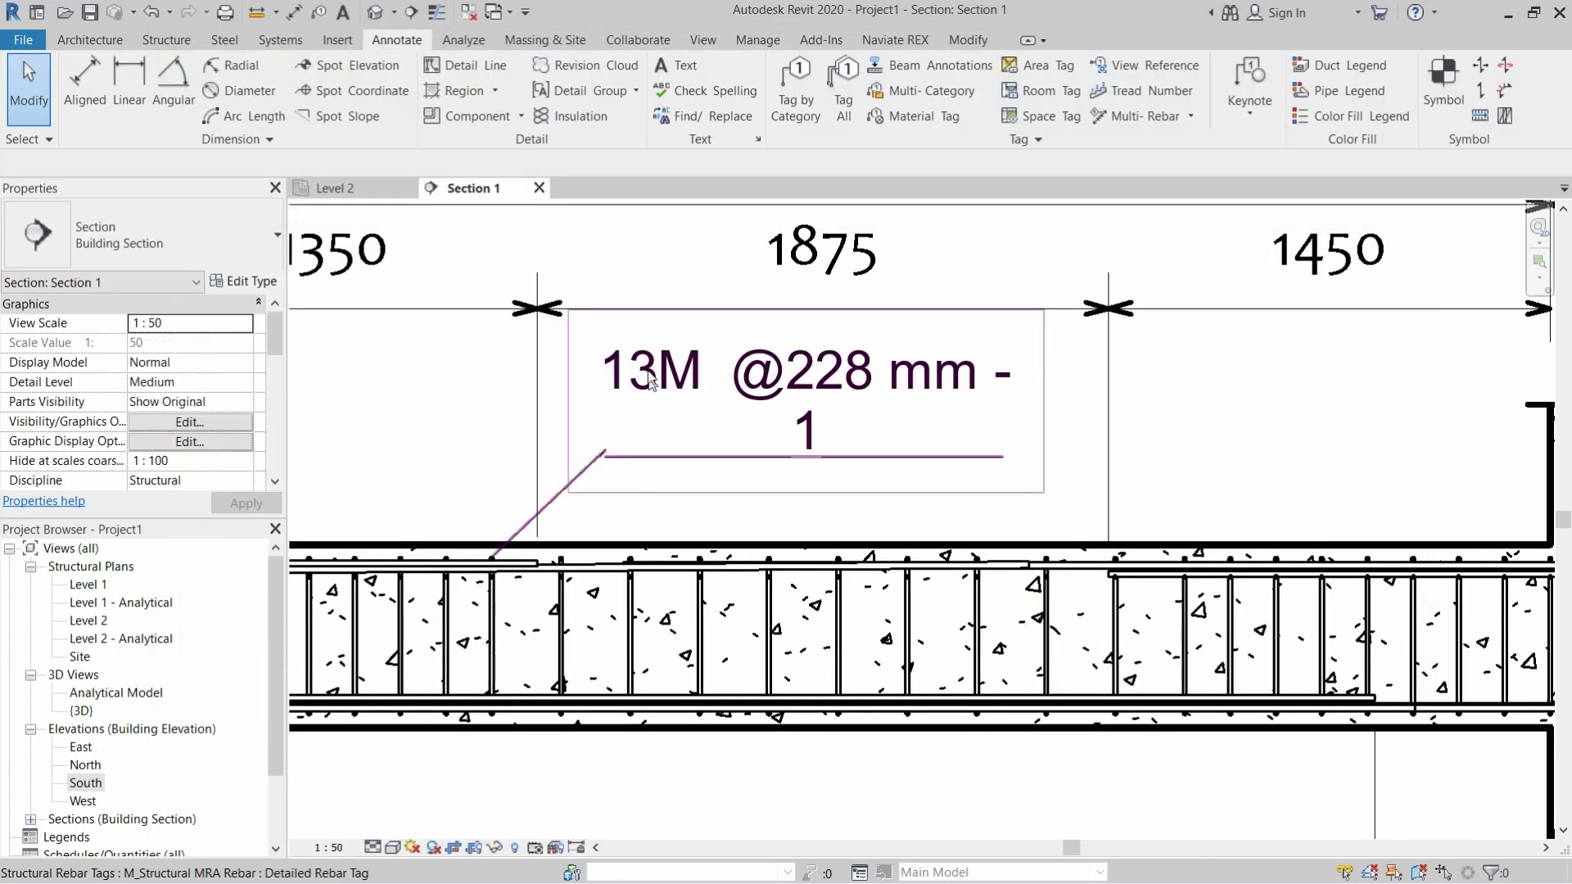
- Open the tag's family for editing and bring up the parameter settings of its label
left_click(835, 382)
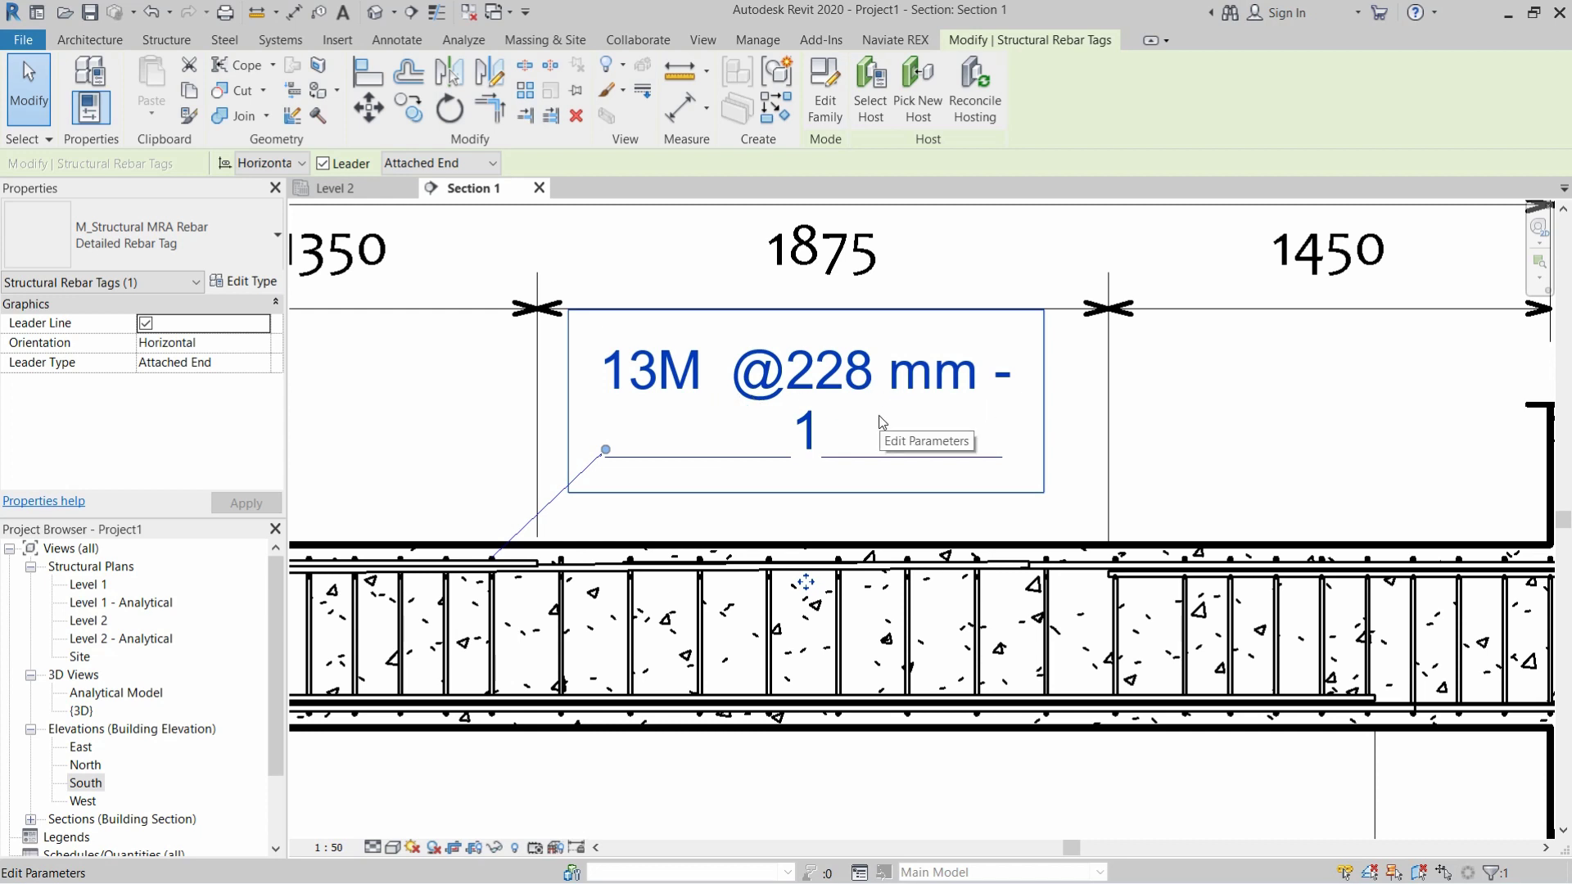
left_click(832, 113)
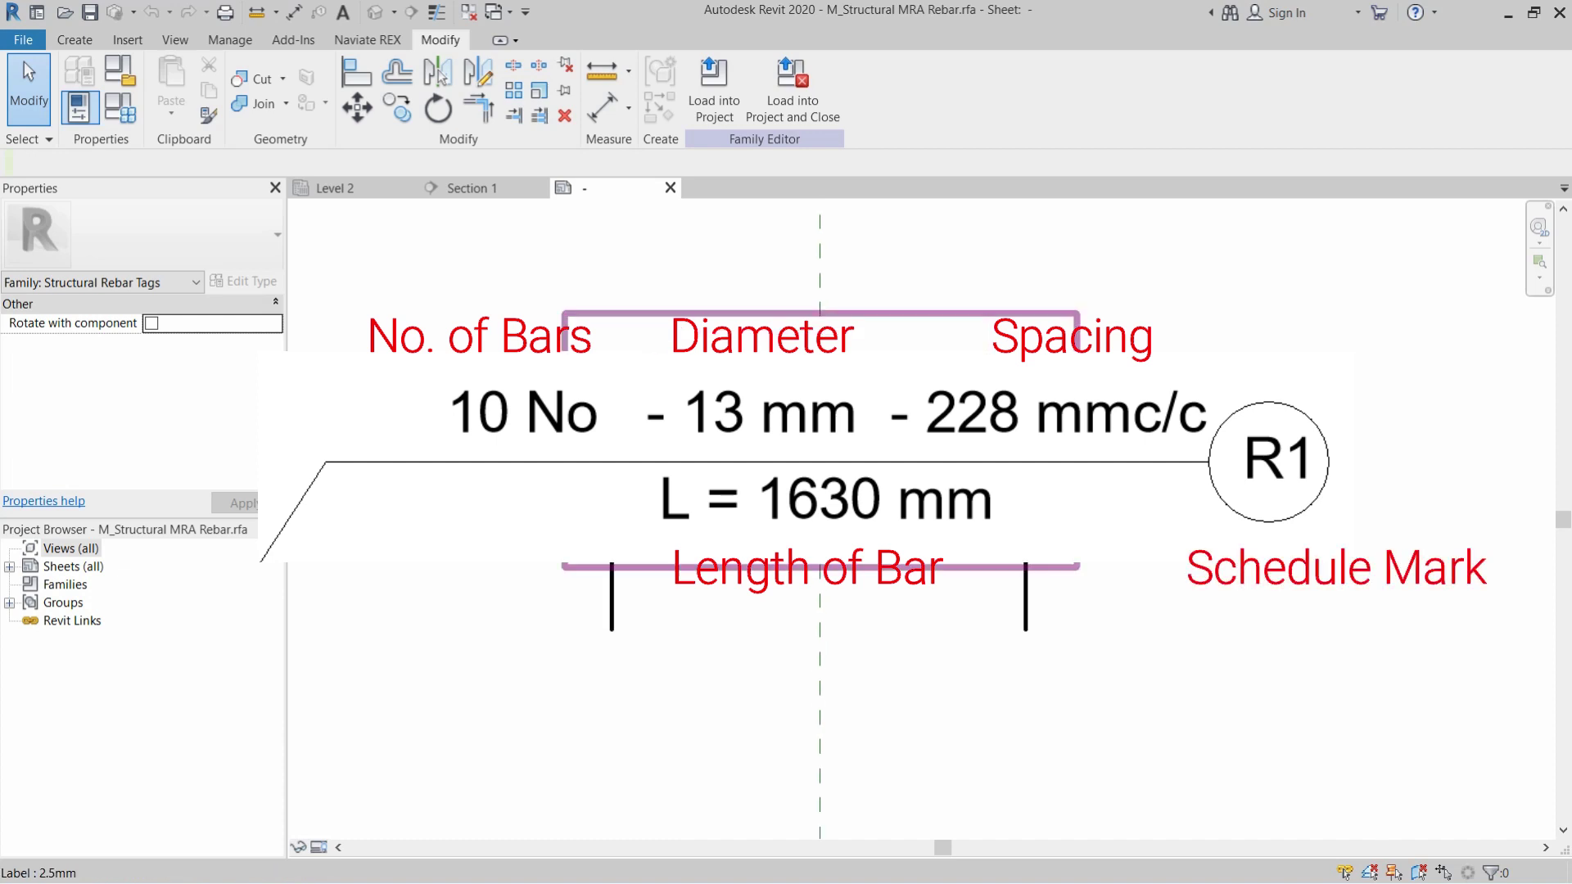
left_click(671, 371)
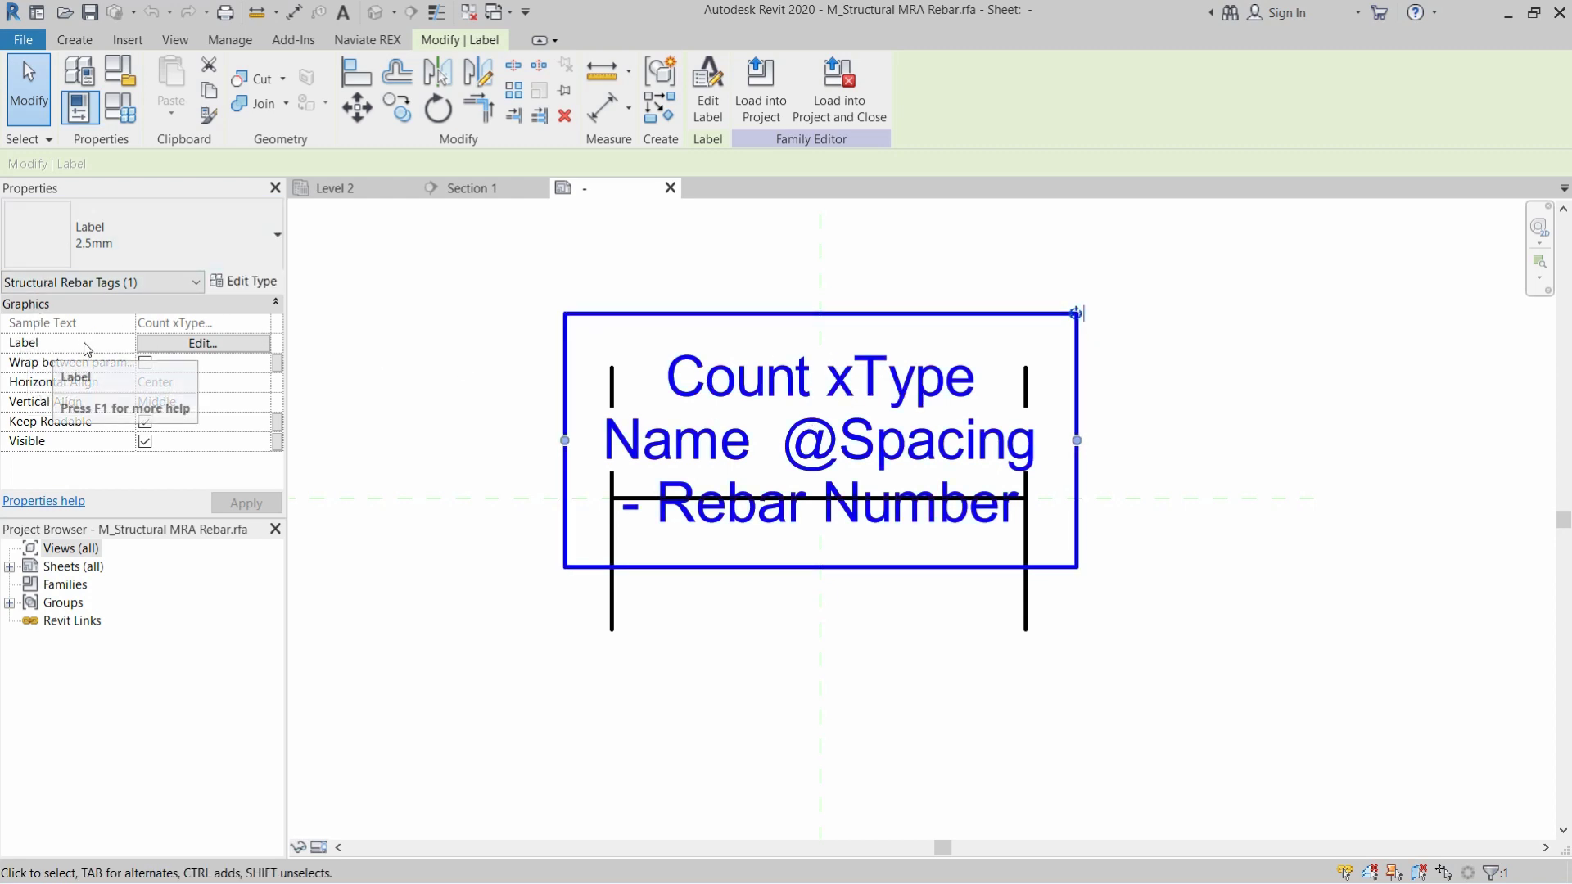
left_click(203, 343)
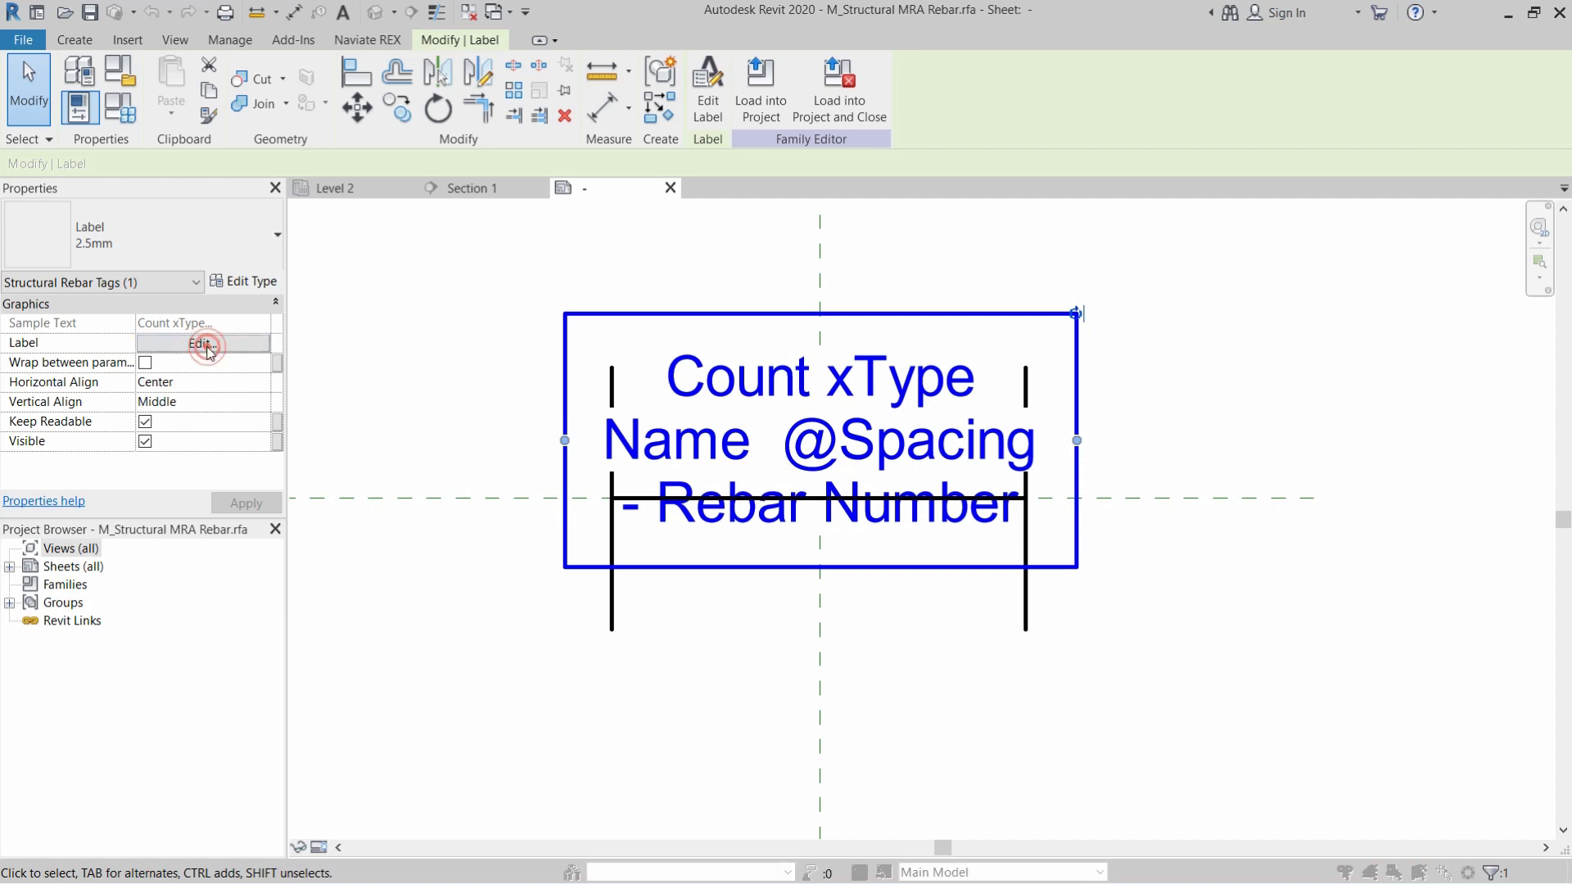
left_click_drag(931, 360, 531, 272)
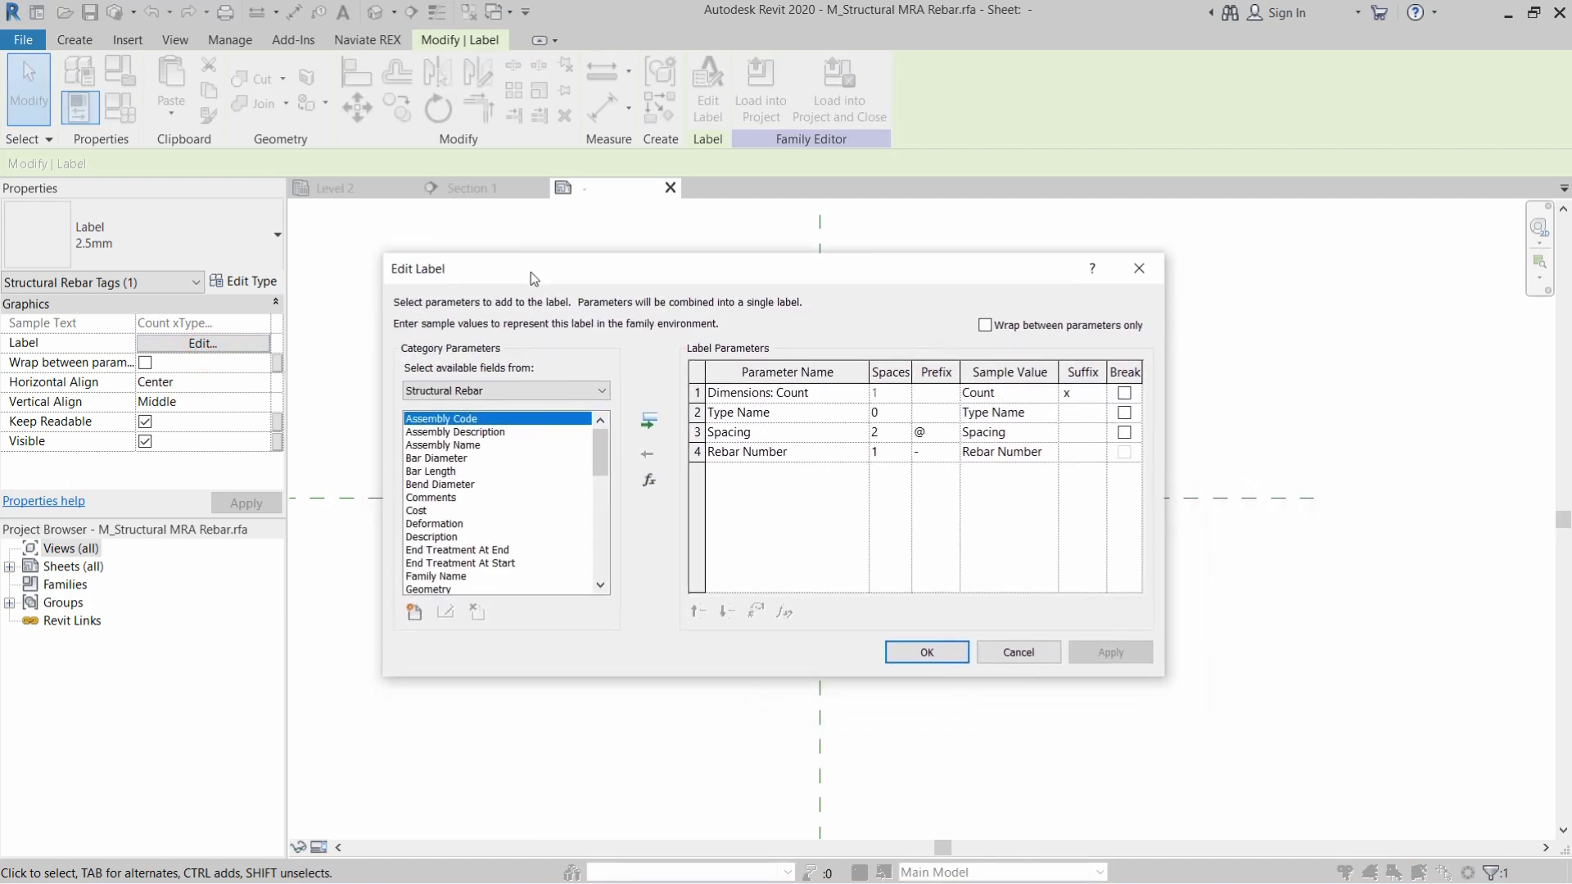
- Remove the Count, Type Name, Spacing and Rebar Number parameters from the label
left_click(747, 394)
left_click(649, 453)
left_click(648, 453)
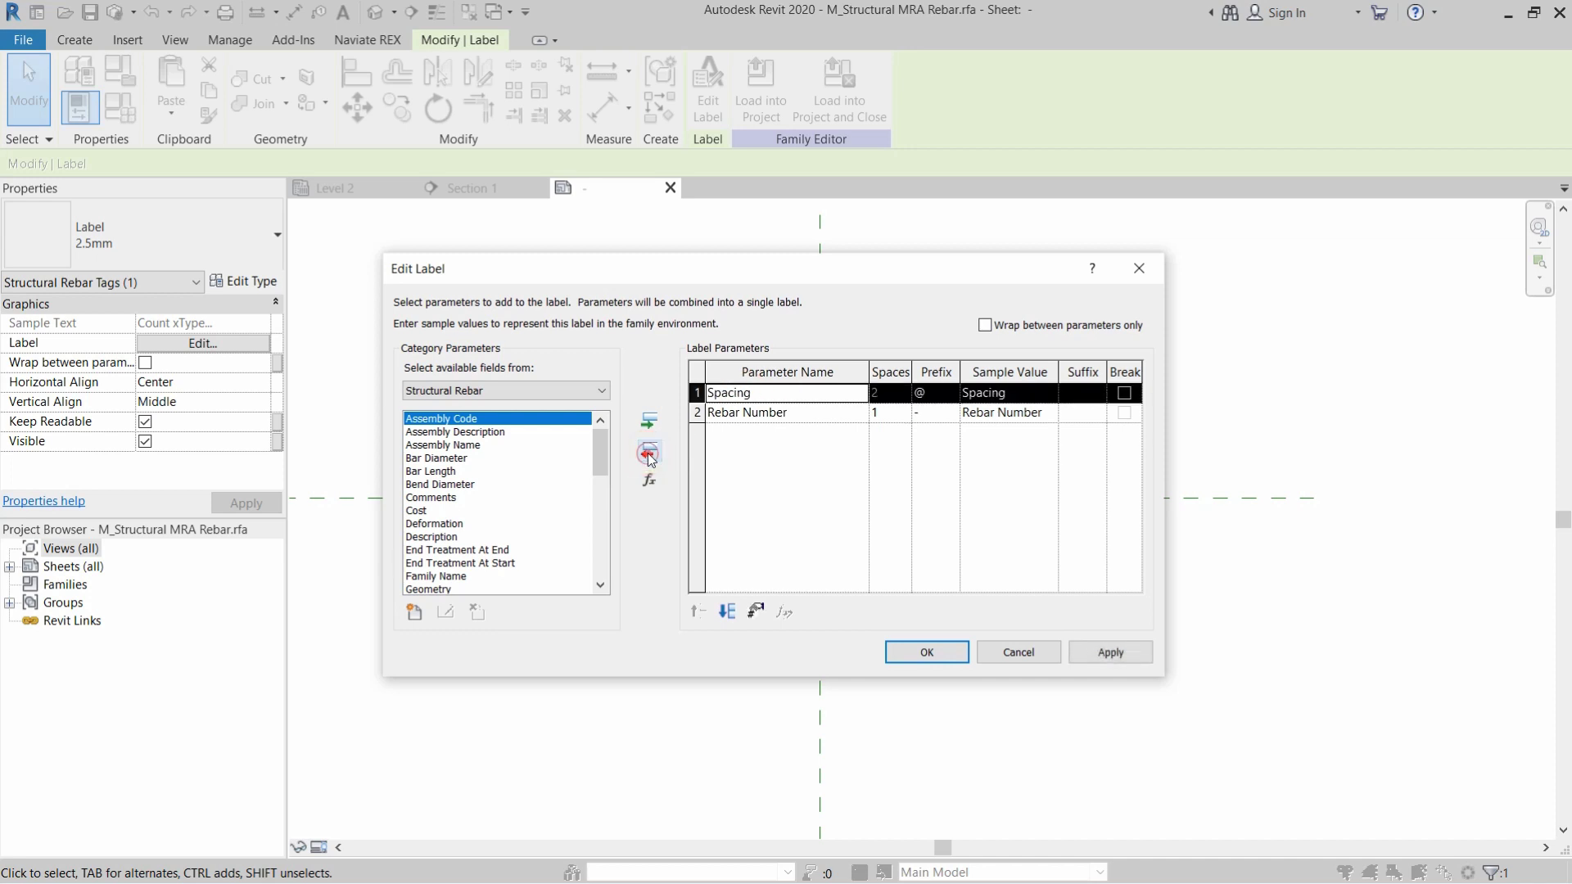
left_click(649, 453)
left_click(649, 453)
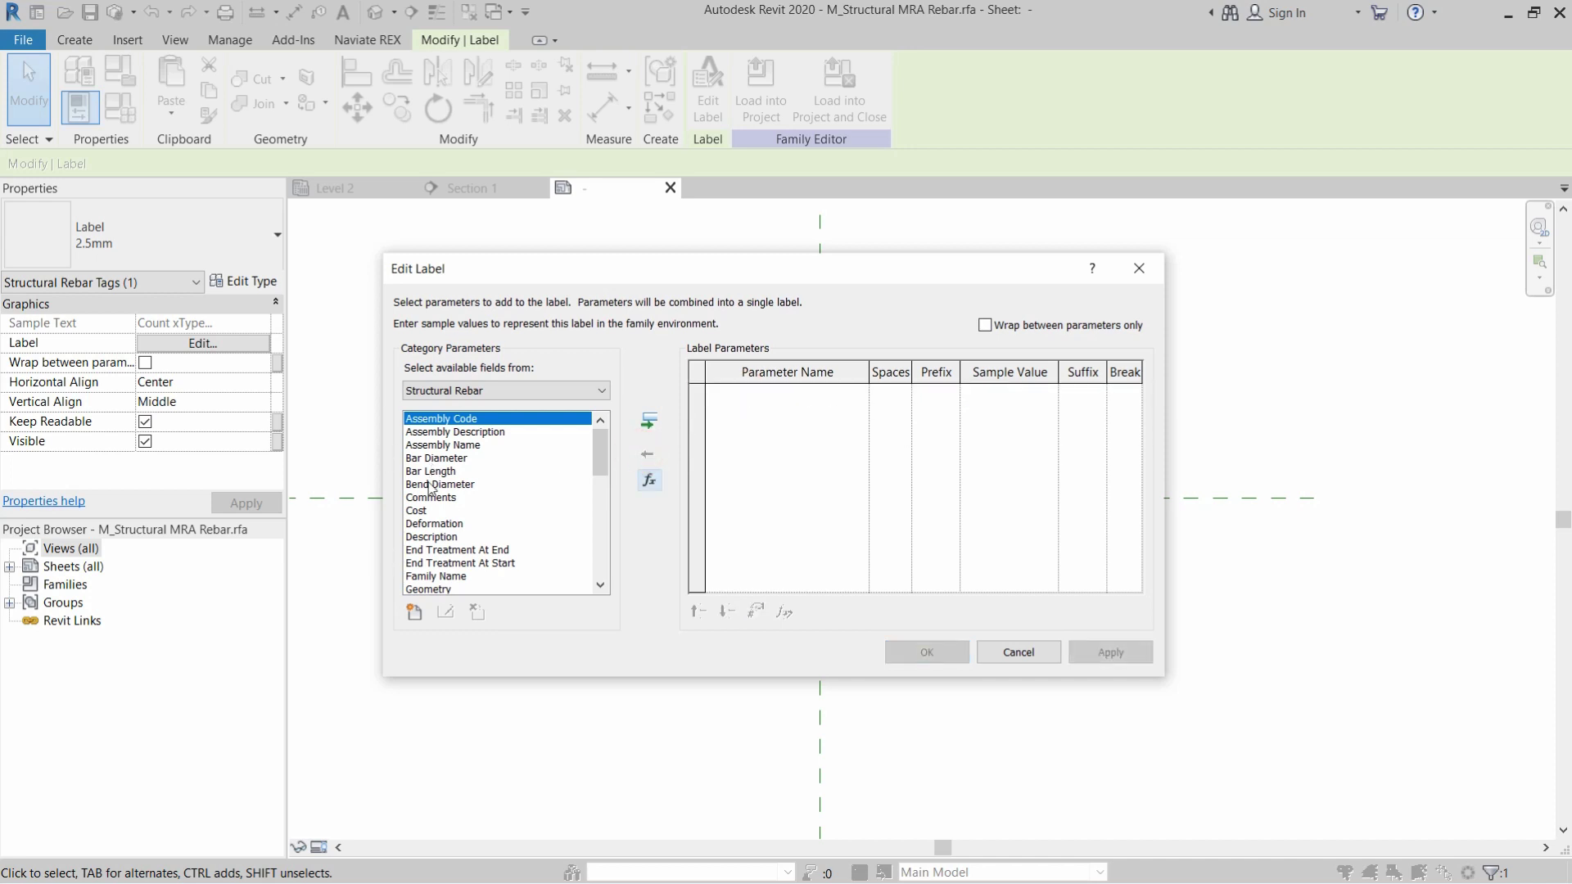
- Add the Quantity By Rebar Set, Bar Diameter and Spacing parameters to the label in that order
scroll(430, 492, "down", 9)
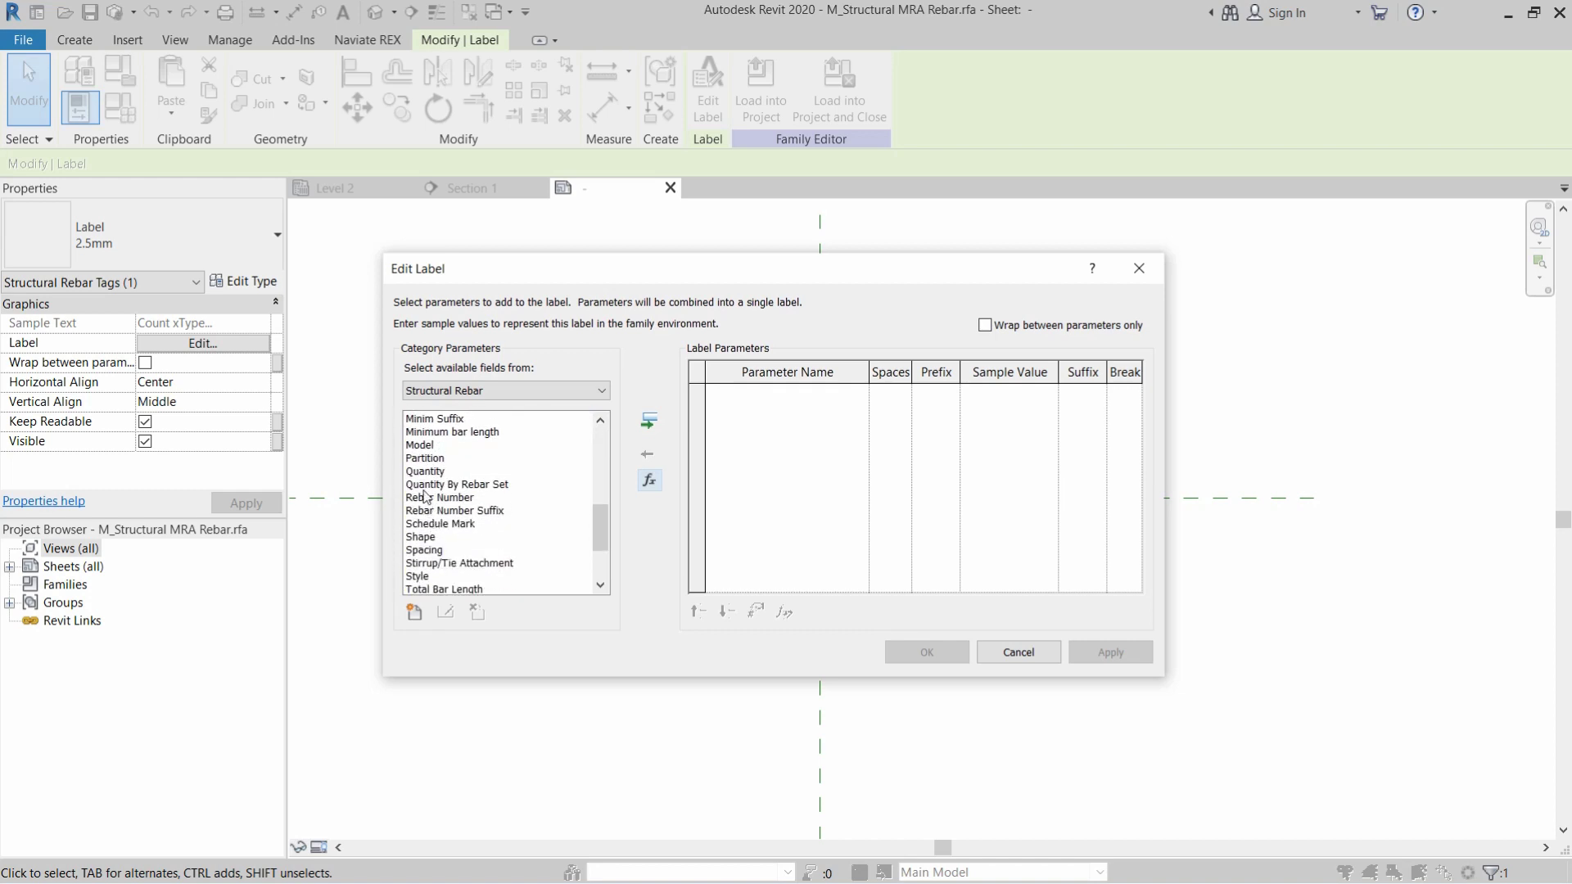
double_click(425, 485)
scroll(424, 487, "up", 9)
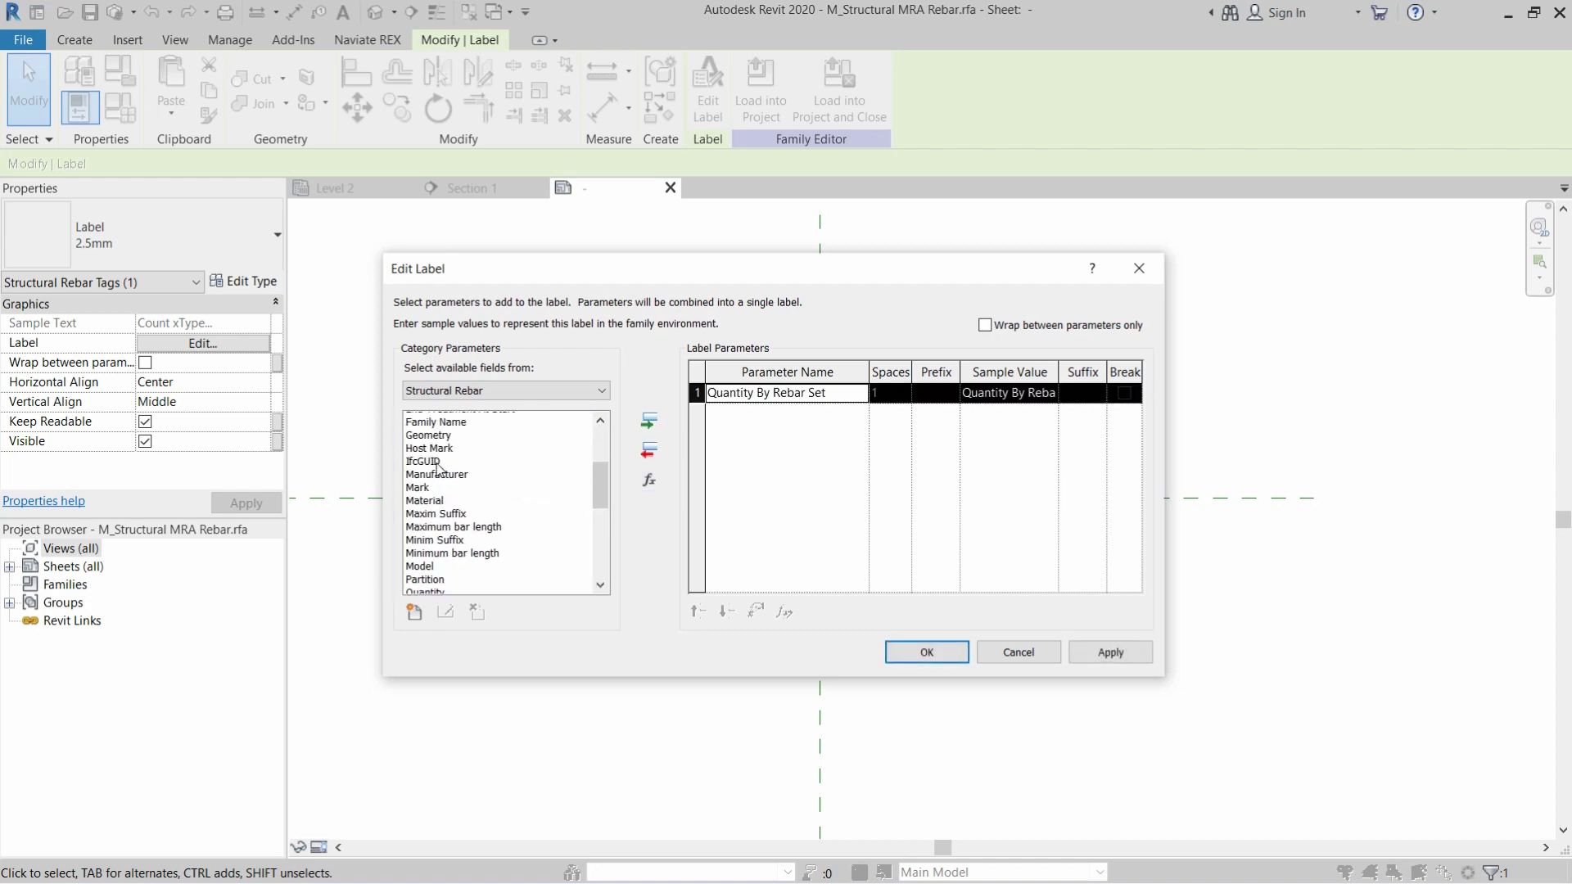
double_click(421, 459)
scroll(430, 499, "down", 7)
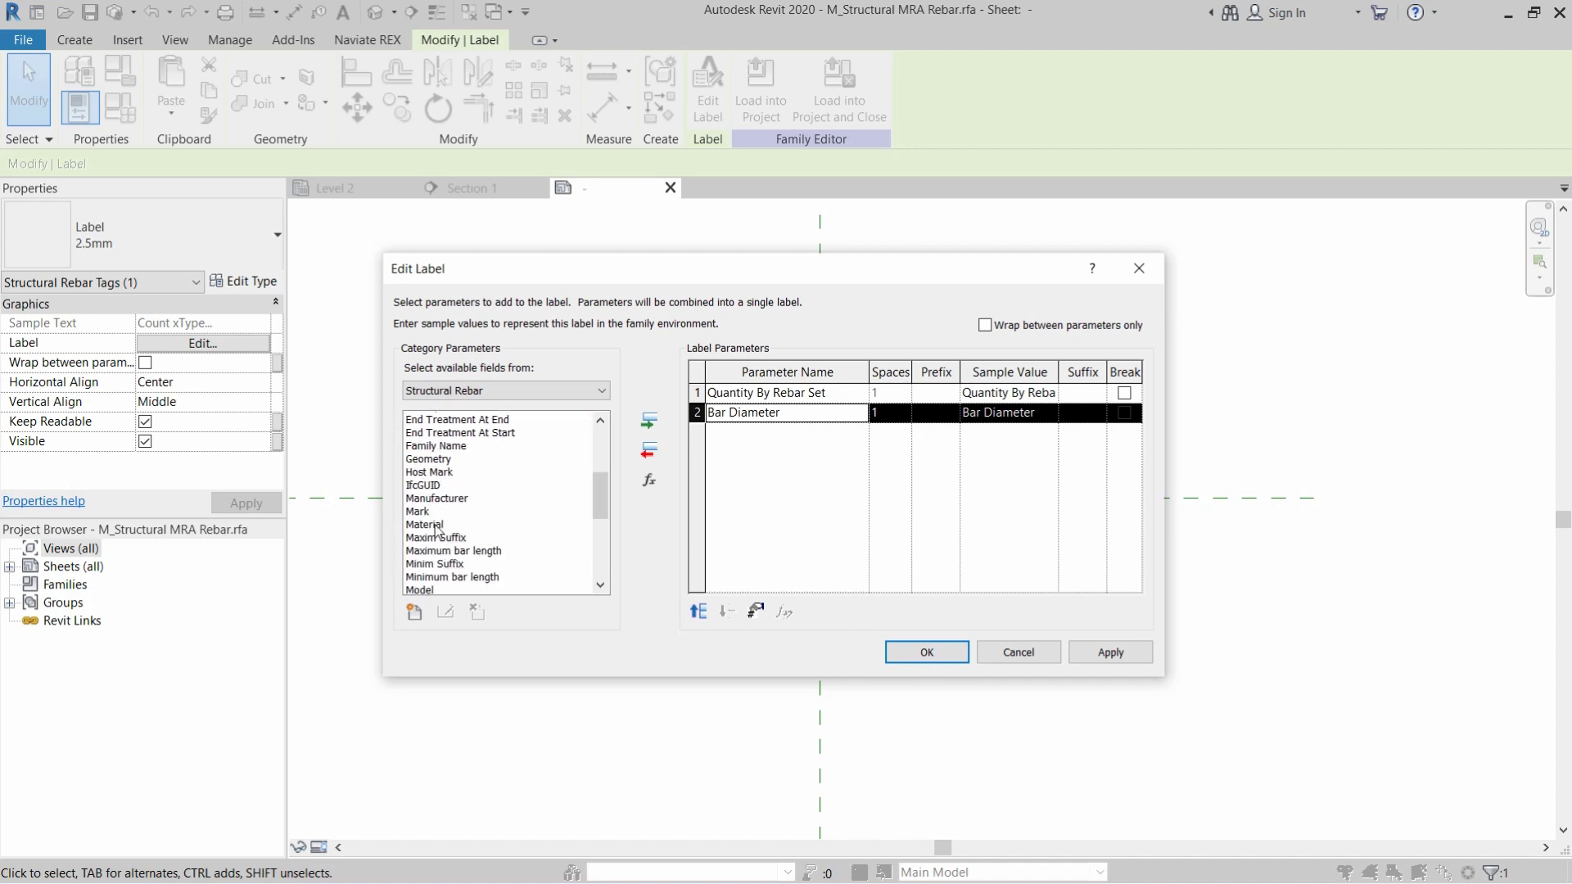
scroll(437, 531, "down", 2)
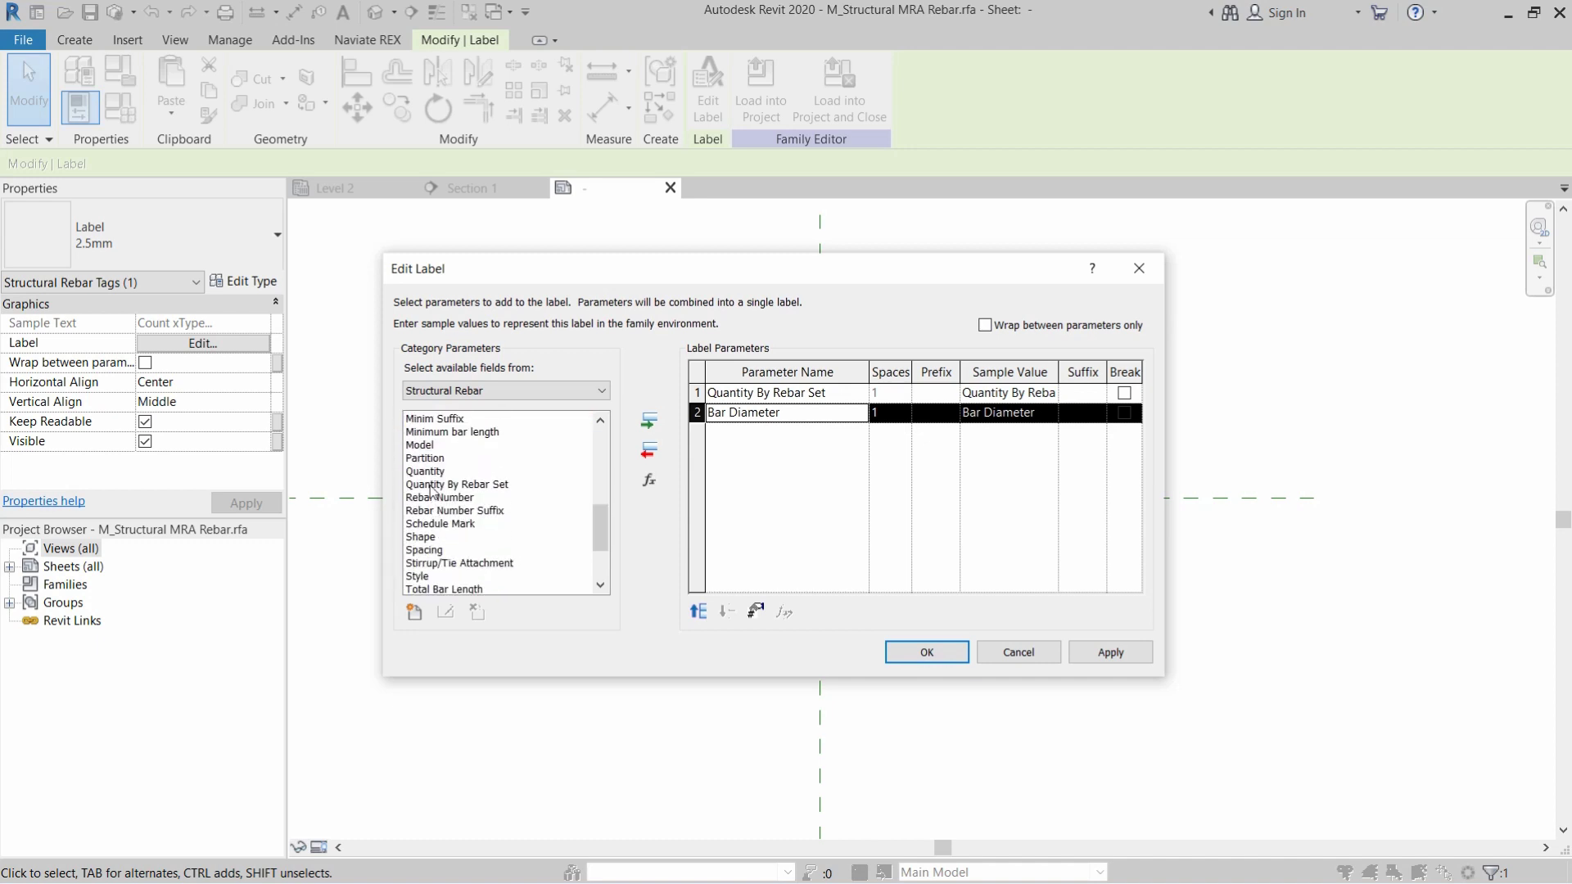
left_click(427, 551)
double_click(427, 551)
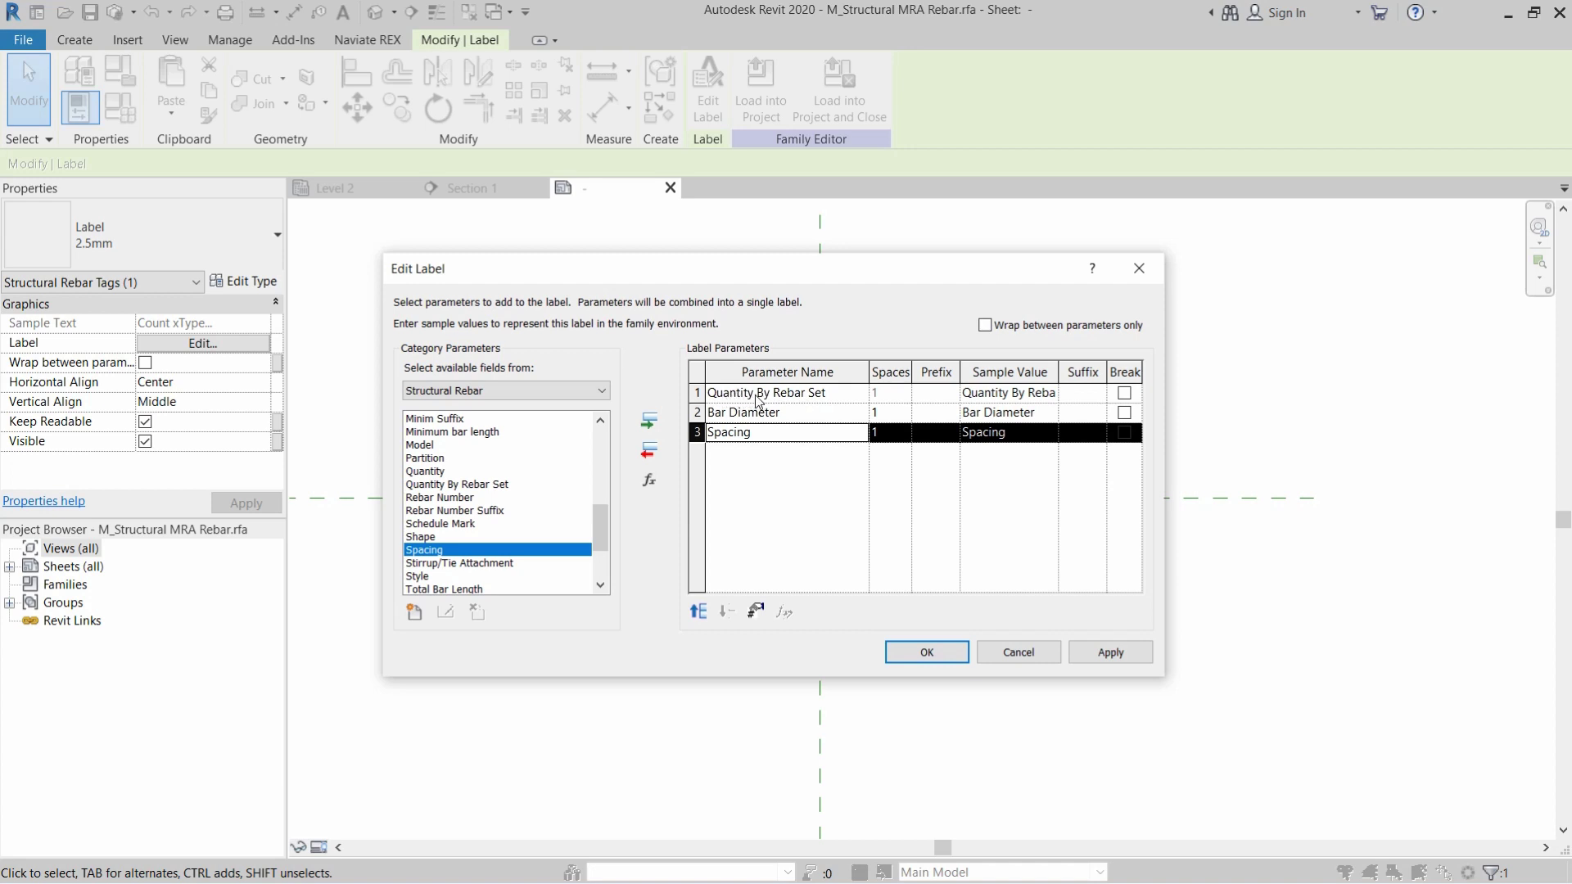
- Give the quantity the suffix "No", the spacing the suffix "c/c", and both bar diameter and spacing the prefix "-", and apply the label changes
left_click(1092, 396)
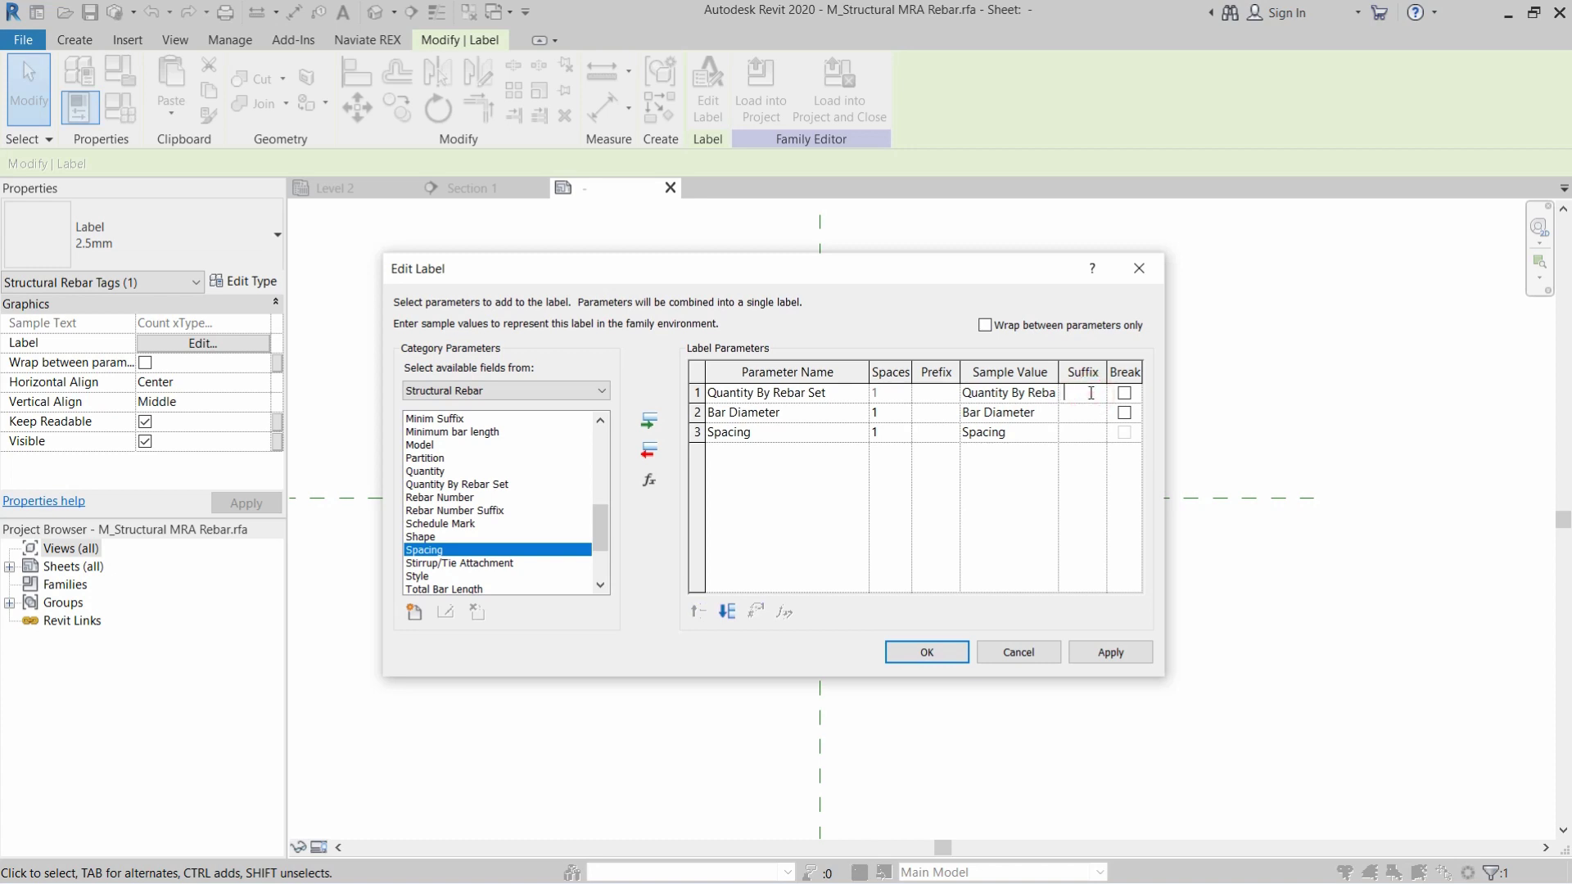
type("No")
left_click(1073, 430)
type("c/c")
left_click(935, 412)
left_click(932, 434)
left_click(1114, 655)
left_click(940, 655)
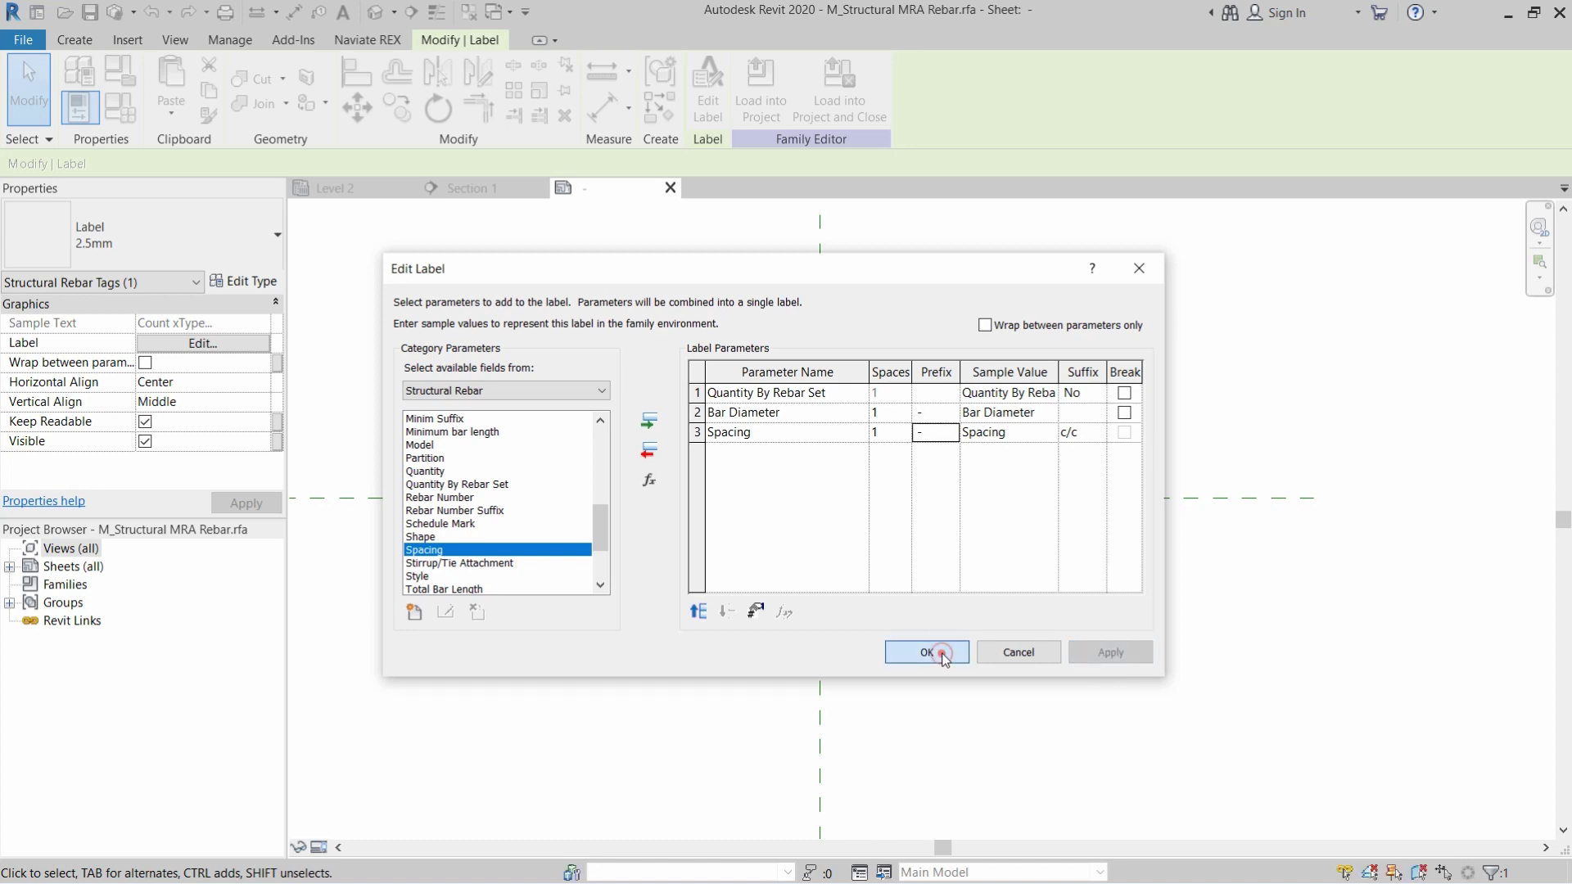
left_click(723, 668)
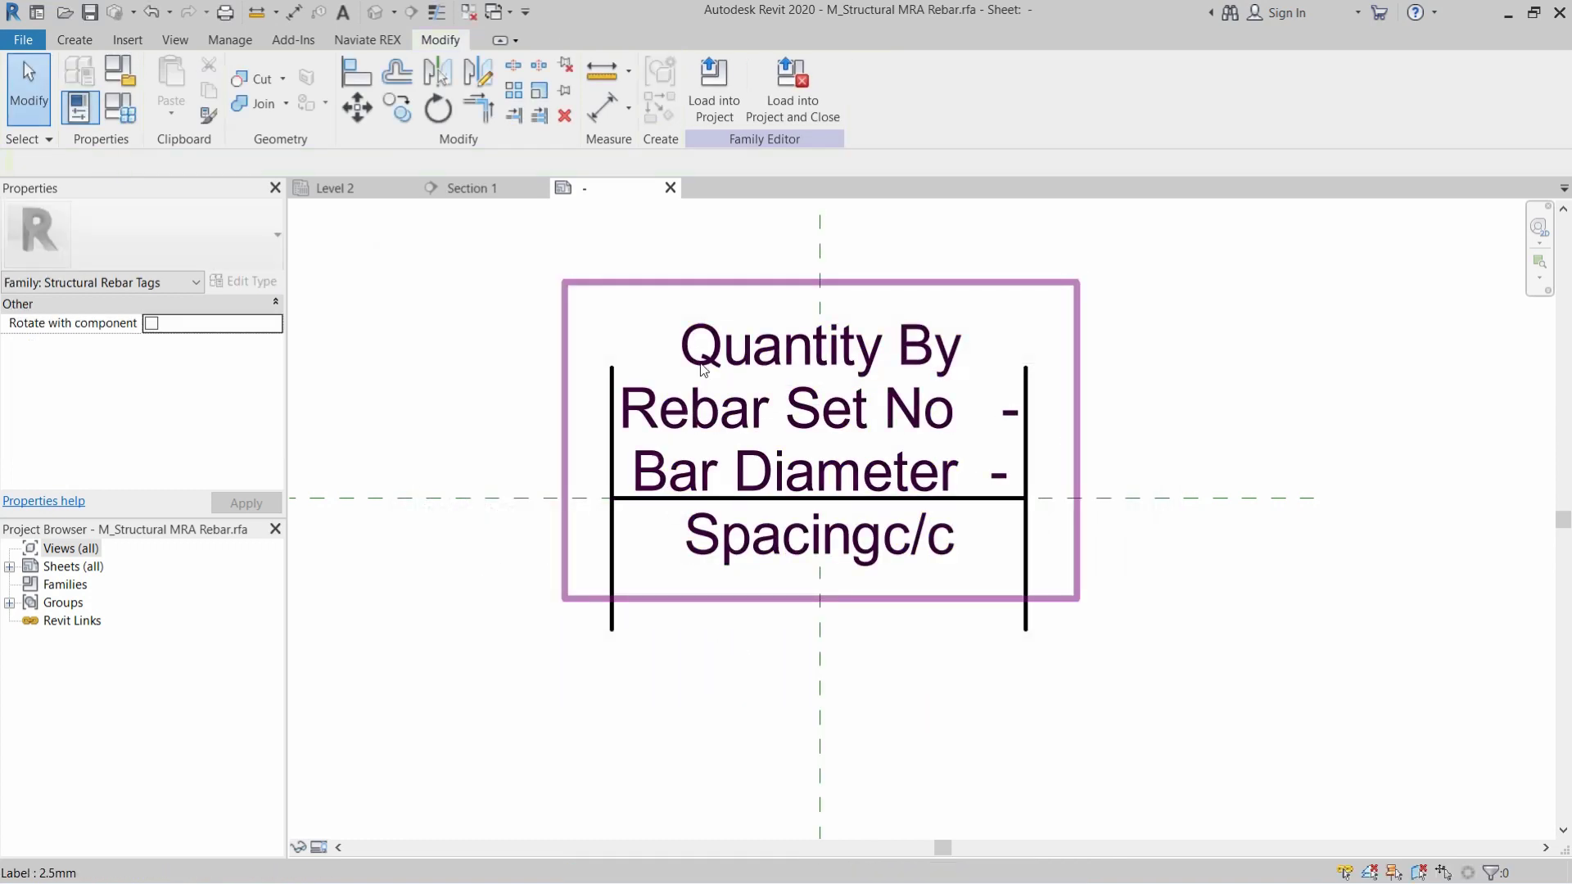
- Widen the label's text box so all three parameters fit on a single line
left_click(916, 366)
scroll(908, 414, "down", 3)
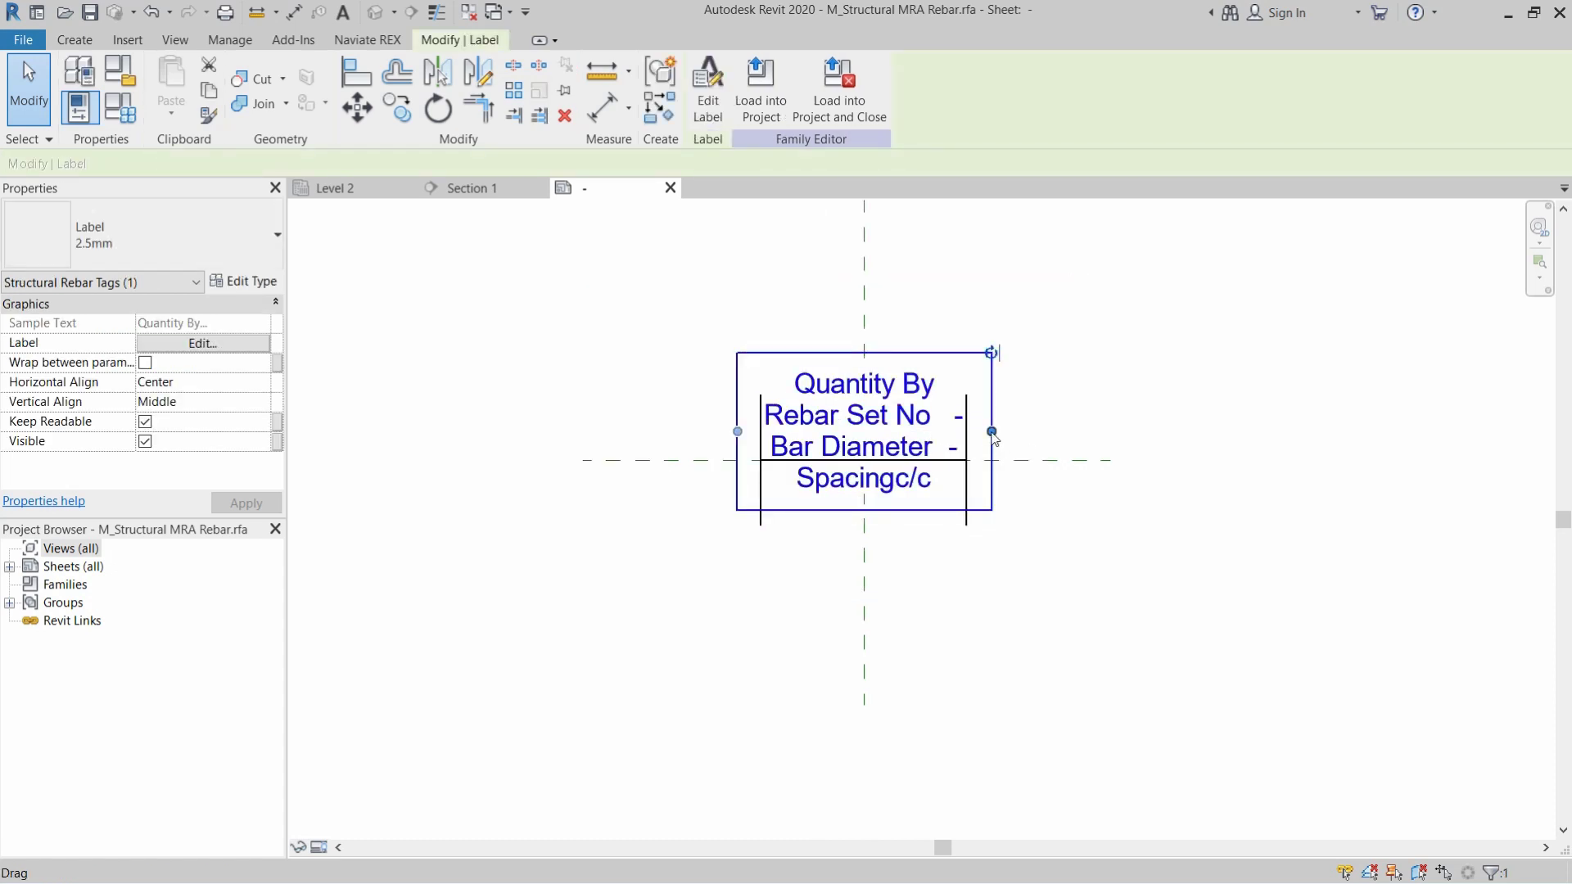
left_click_drag(992, 432, 1240, 452)
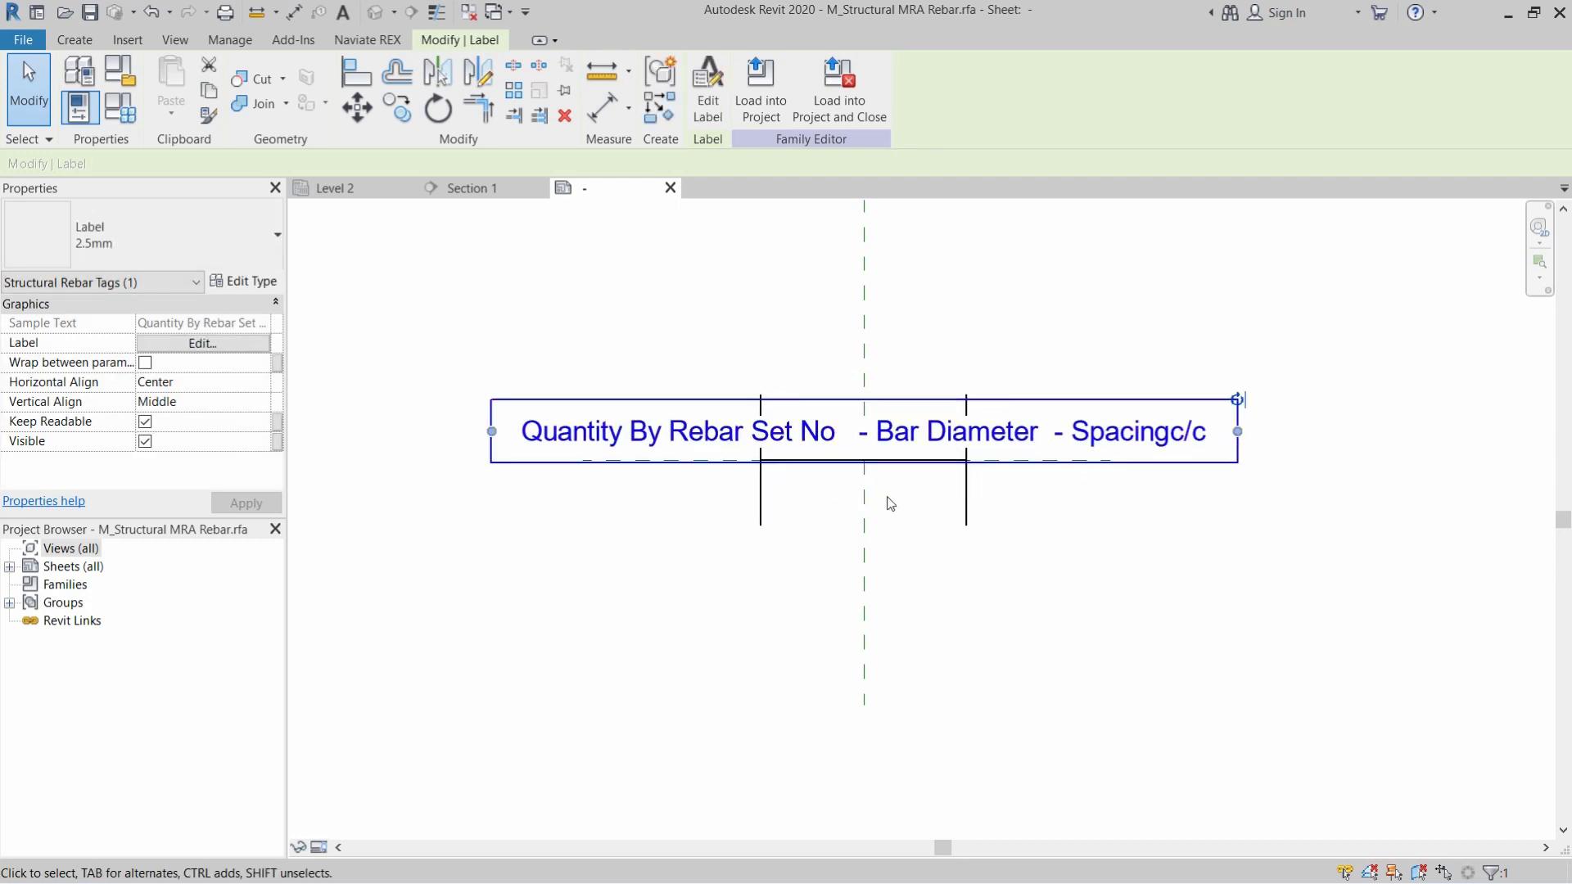
left_click(829, 504)
- Inspect the horizontal line and the two vertical lines around the label, including their visibility property
scroll(815, 487, "up", 1)
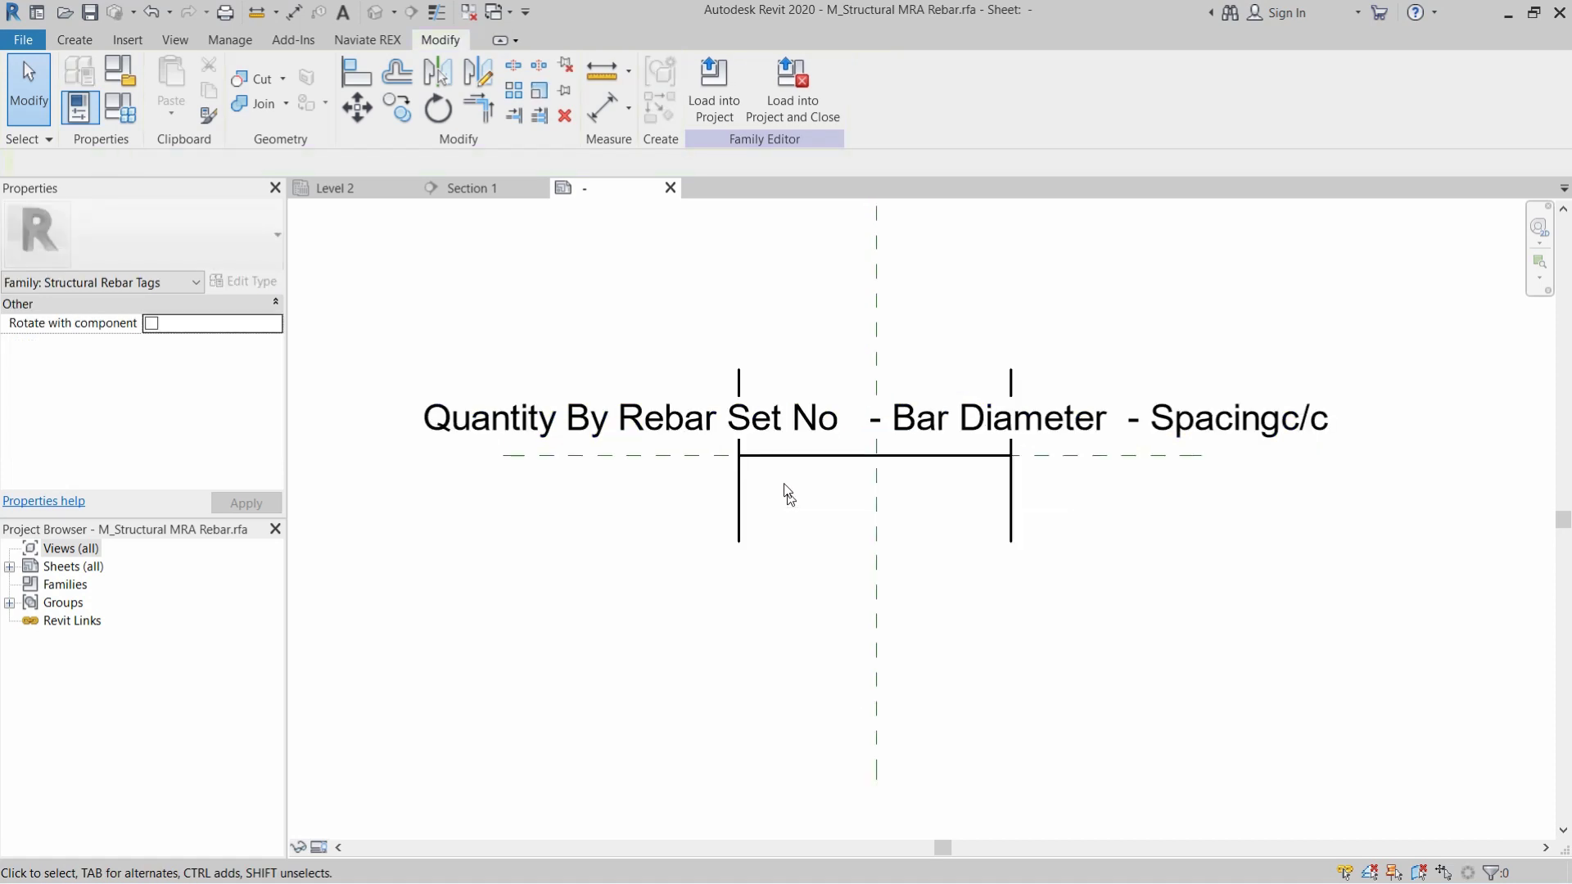
left_click(789, 456)
left_click(735, 489)
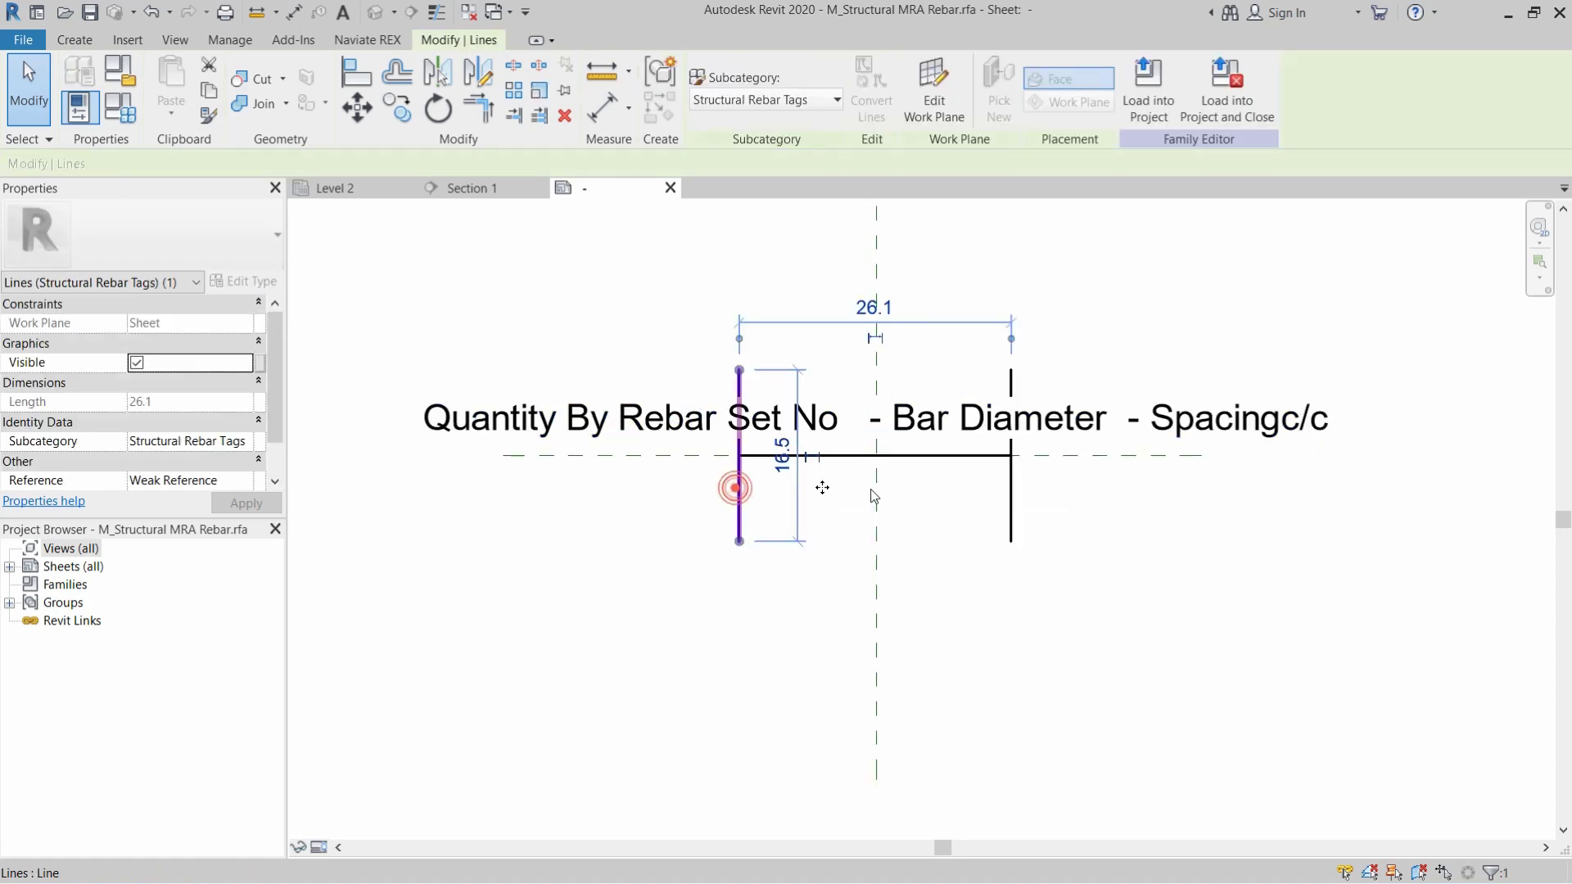
left_click(1009, 493)
left_click(932, 459)
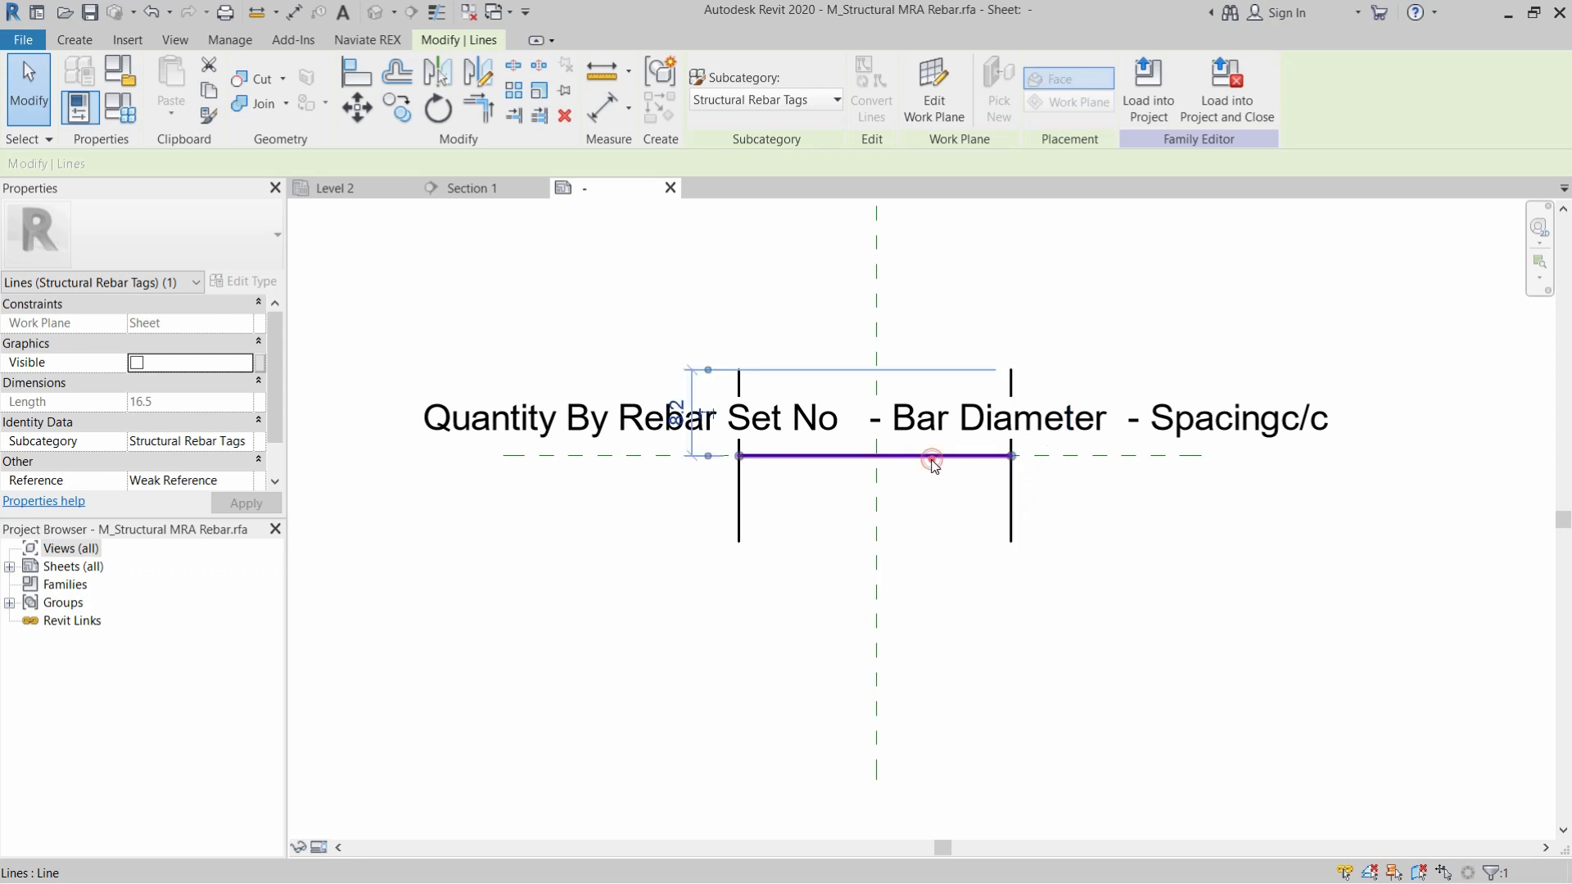
left_click(737, 489)
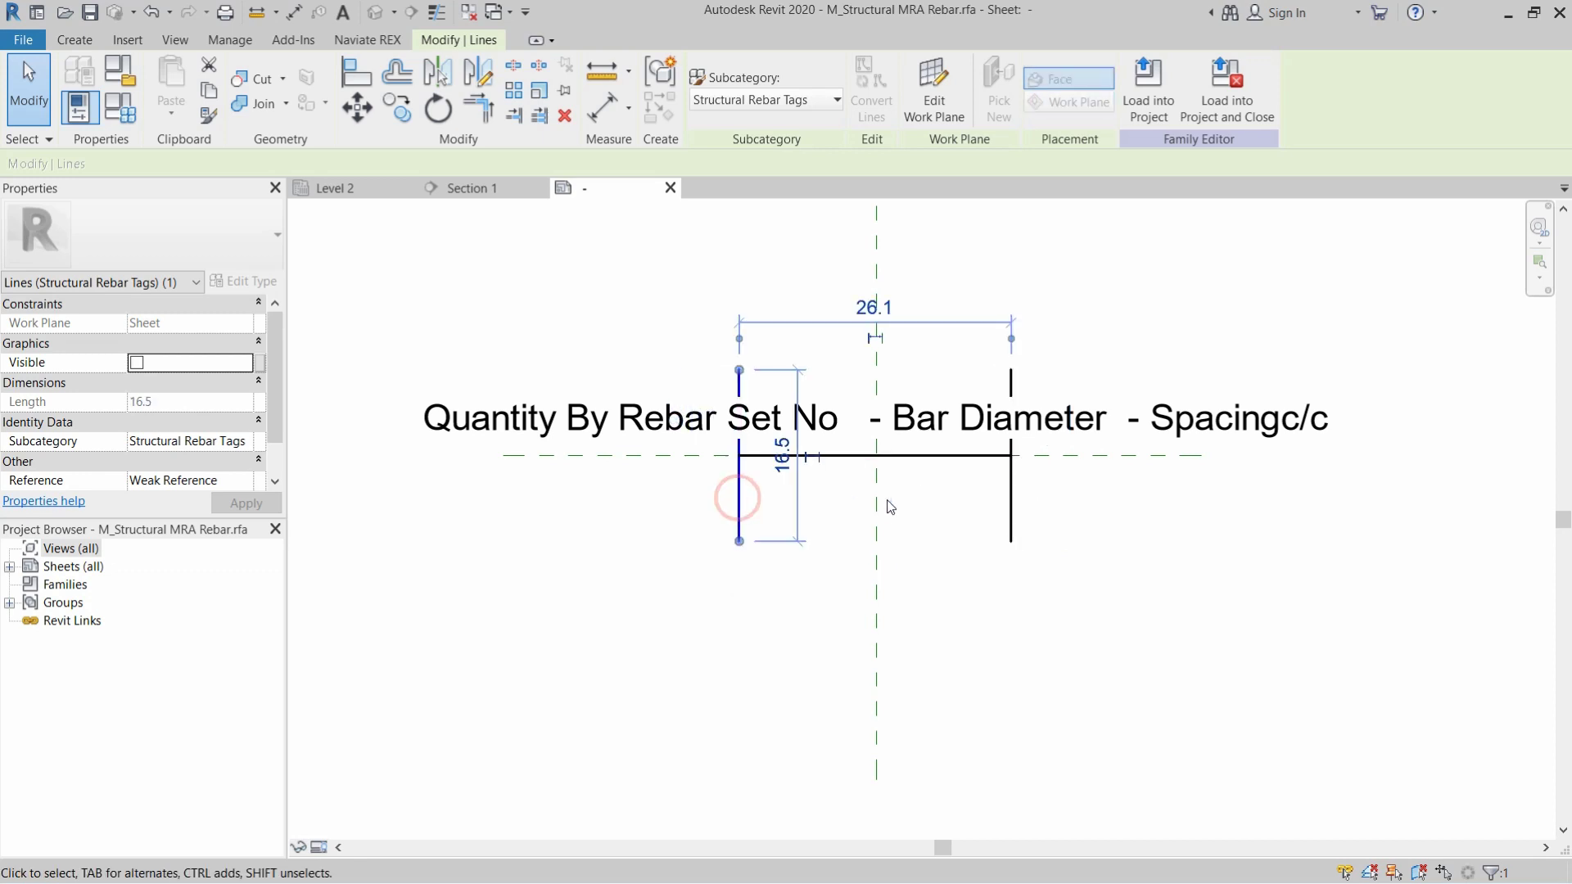
left_click(936, 506)
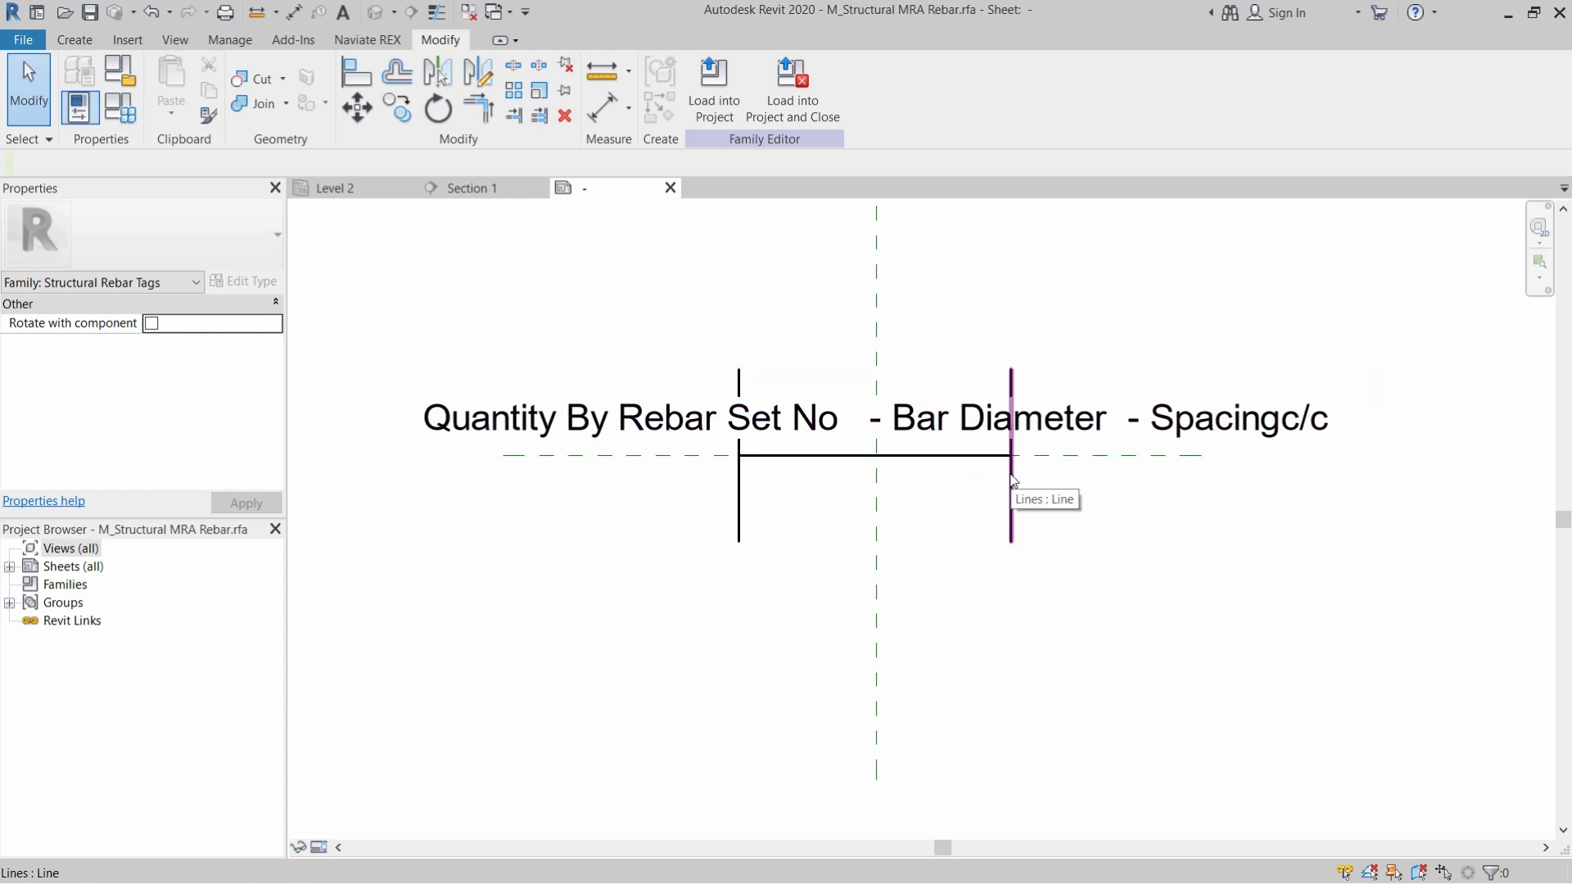
- Add an aligned dimension from one vertical line through the centre reference plane to the other vertical line, and make its segments equal
left_click(610, 108)
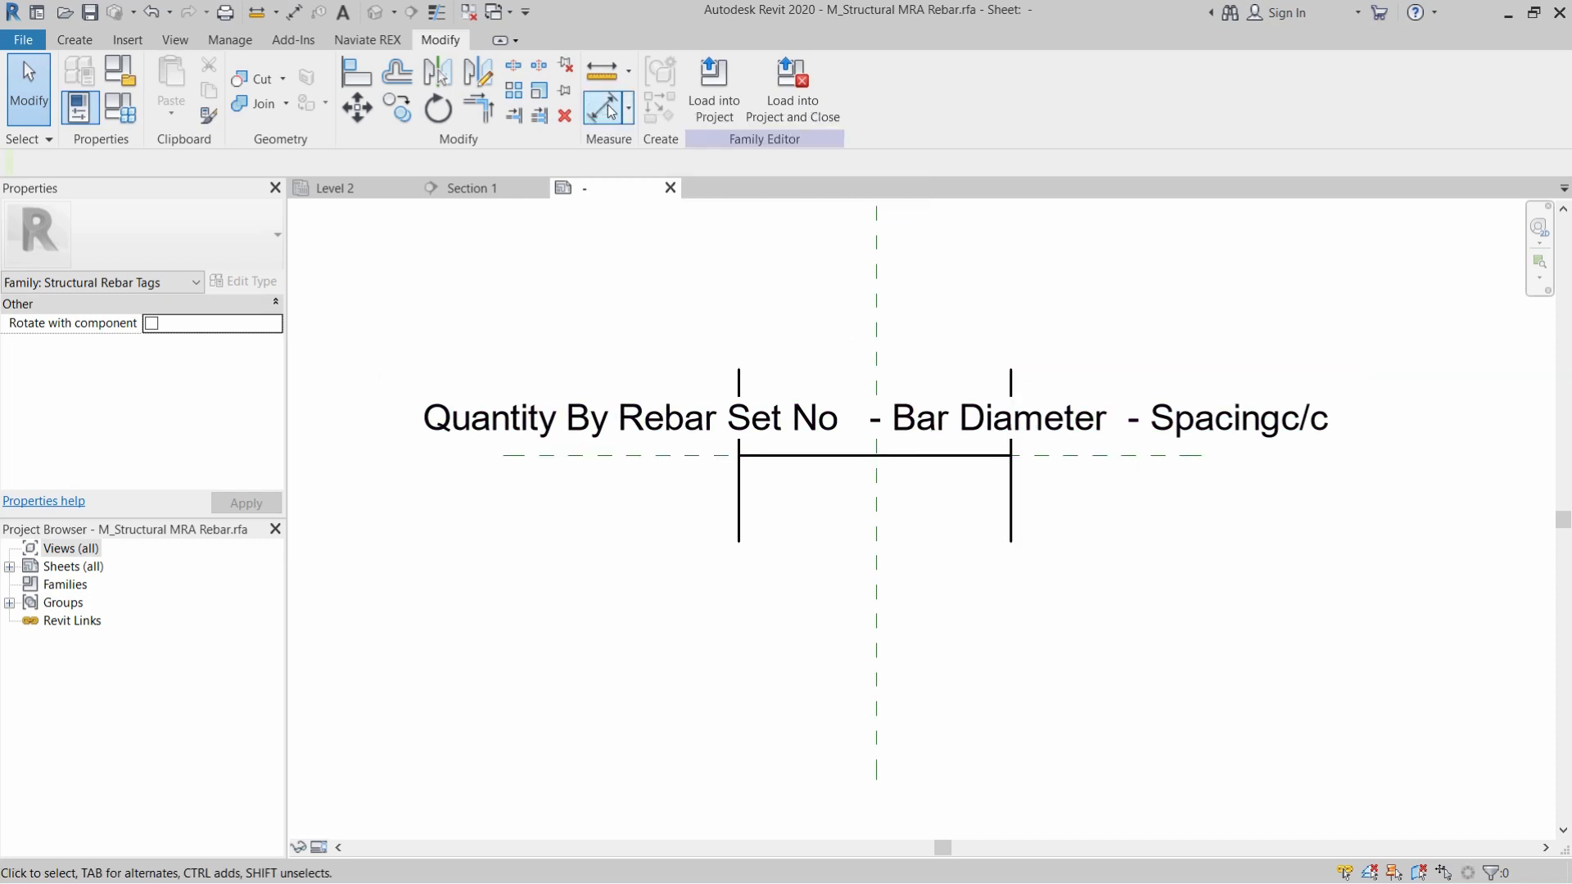
left_click(740, 388)
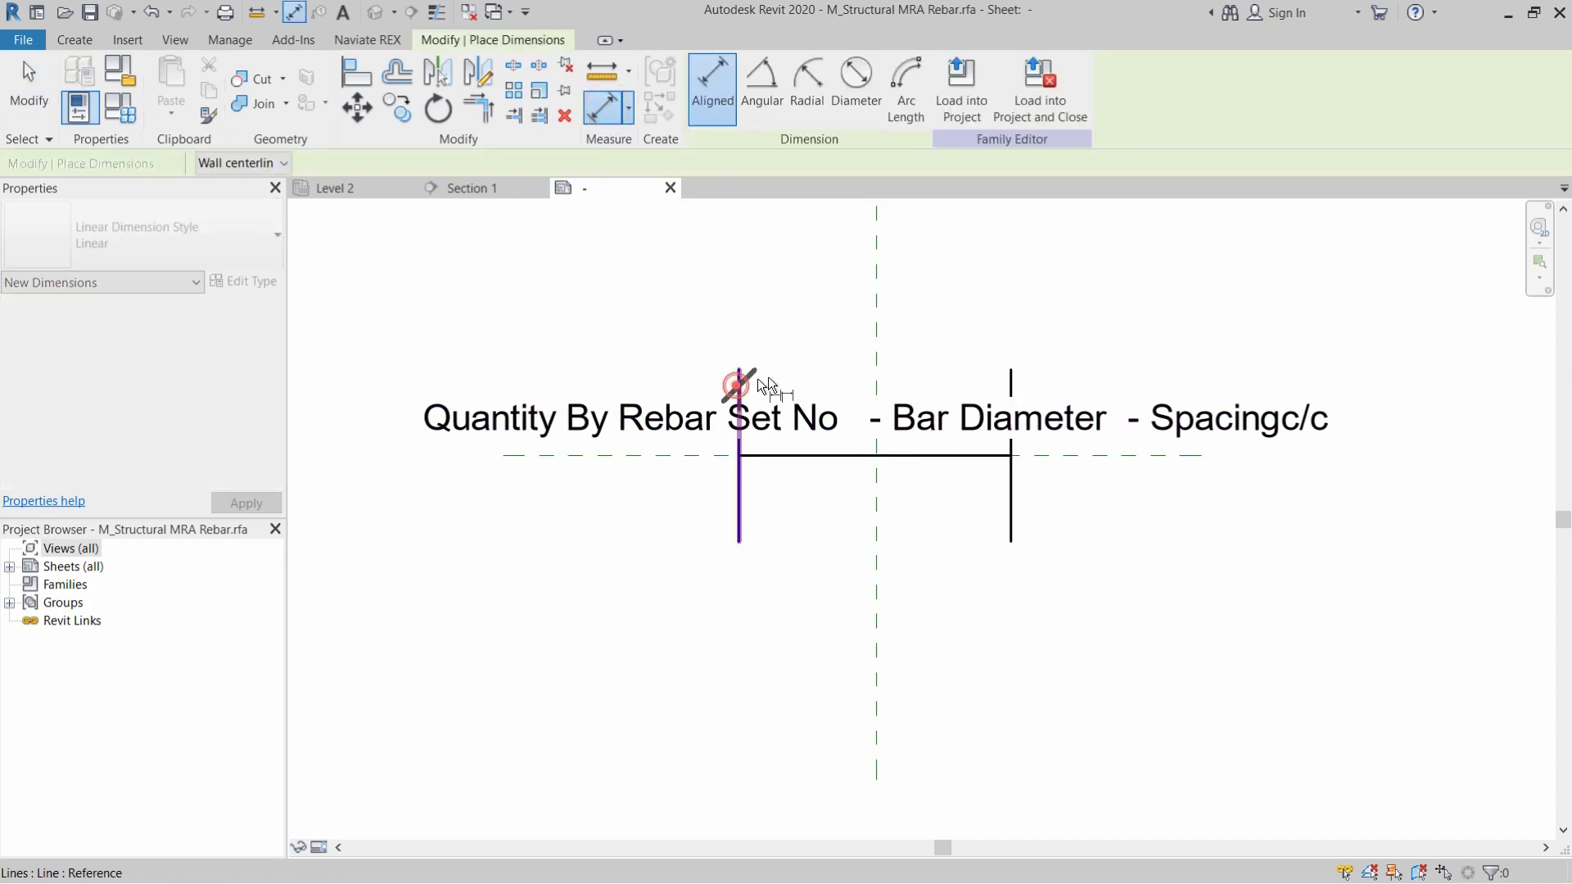
left_click(874, 362)
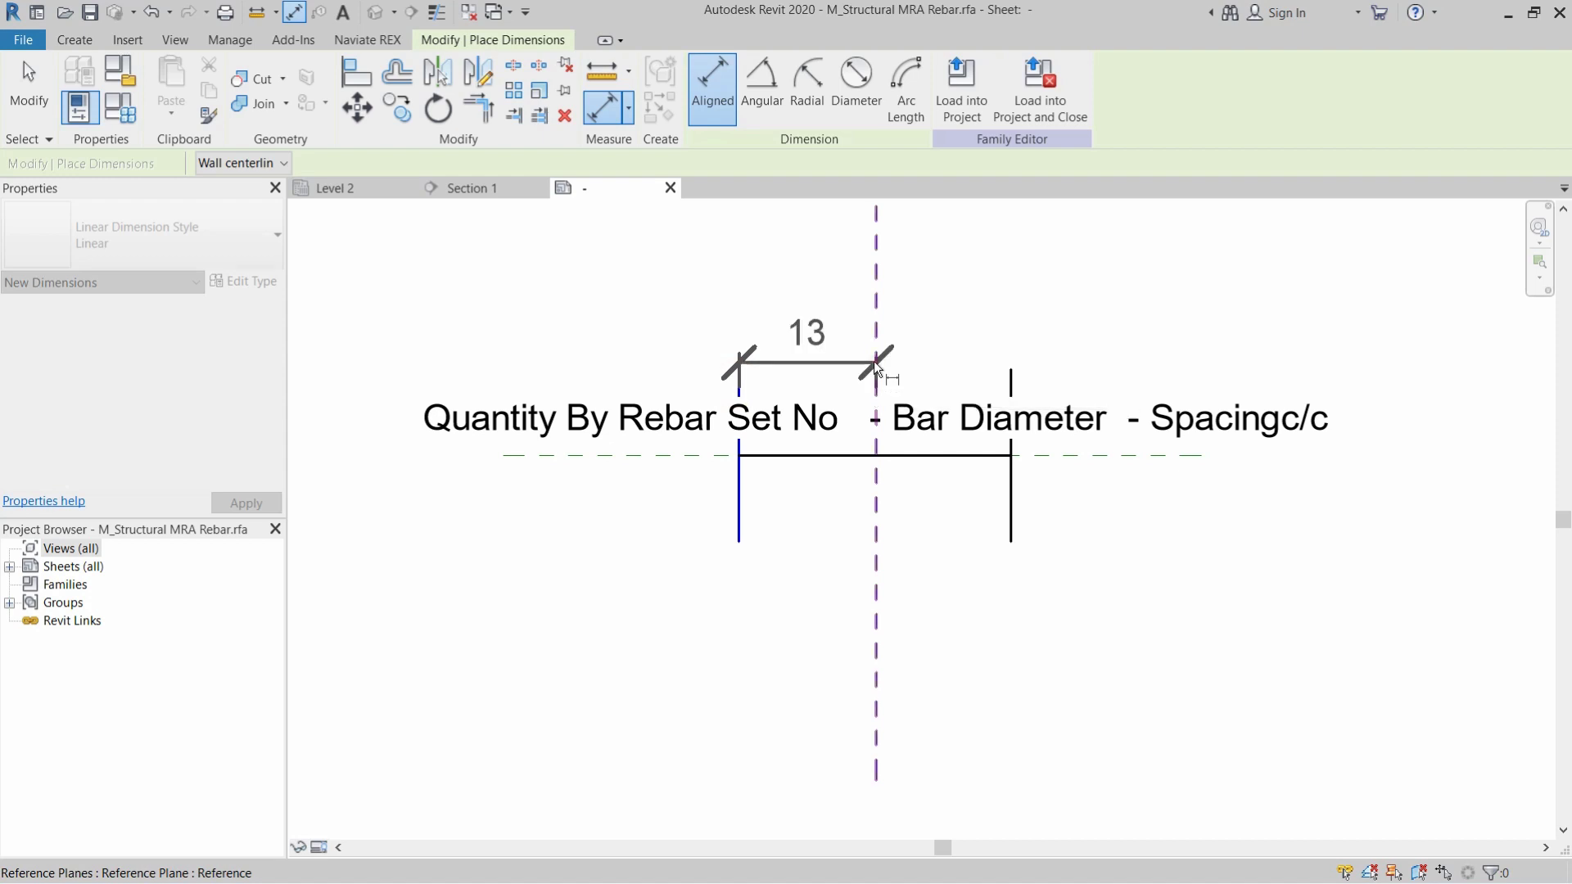
left_click(1013, 383)
left_click(1194, 373)
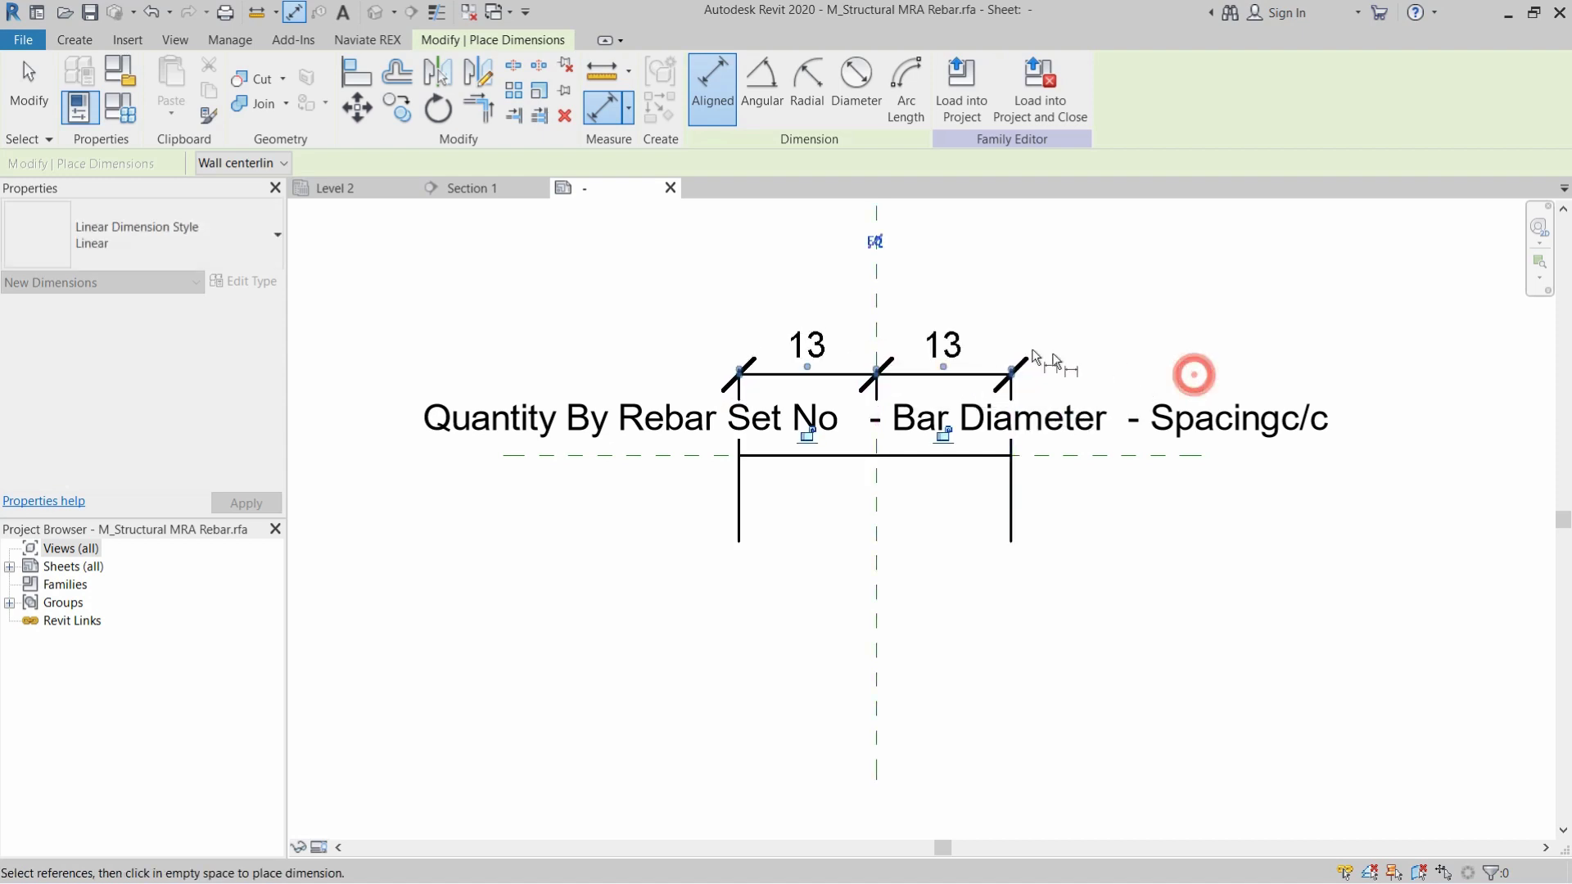
left_click(874, 243)
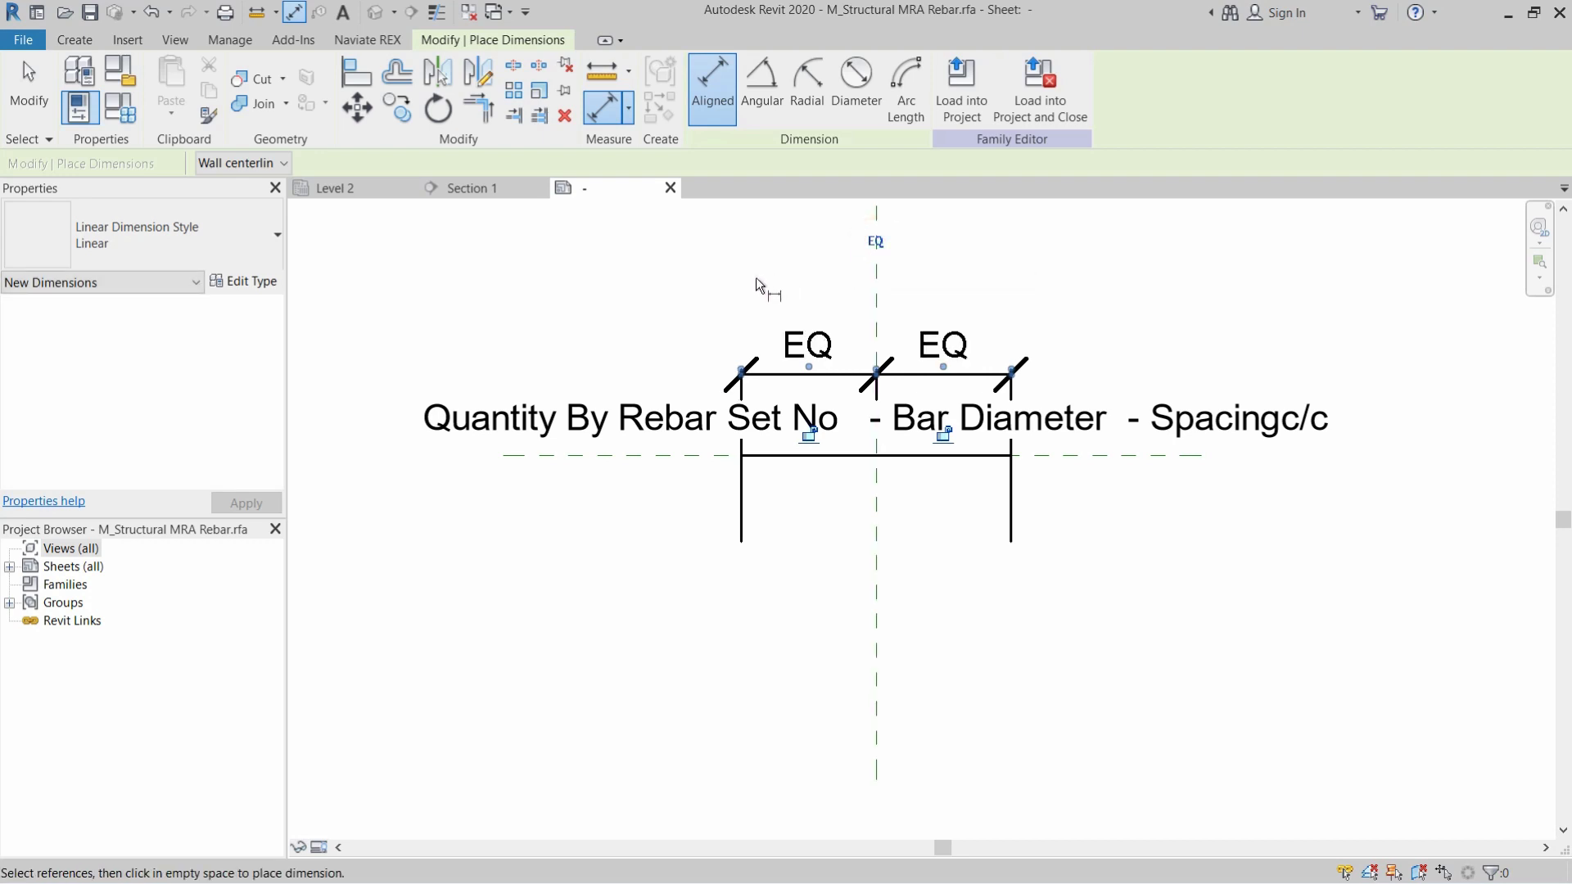
key("Escape")
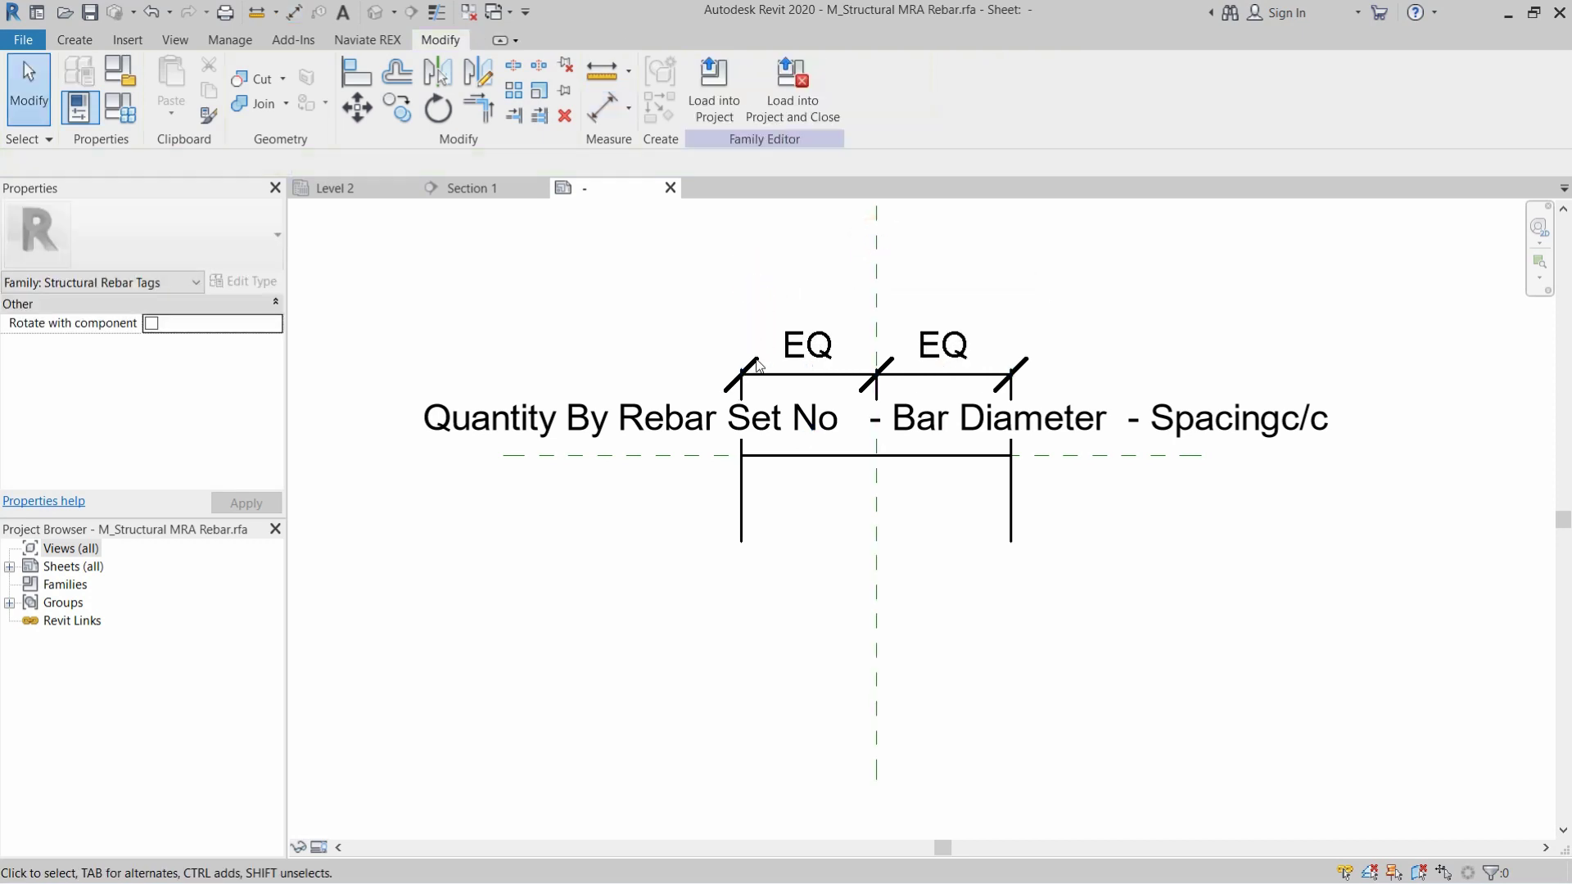
- Nudge the left vertical line outward so the two vertical lines spread symmetrically further from the centre reference plane
left_click(741, 488)
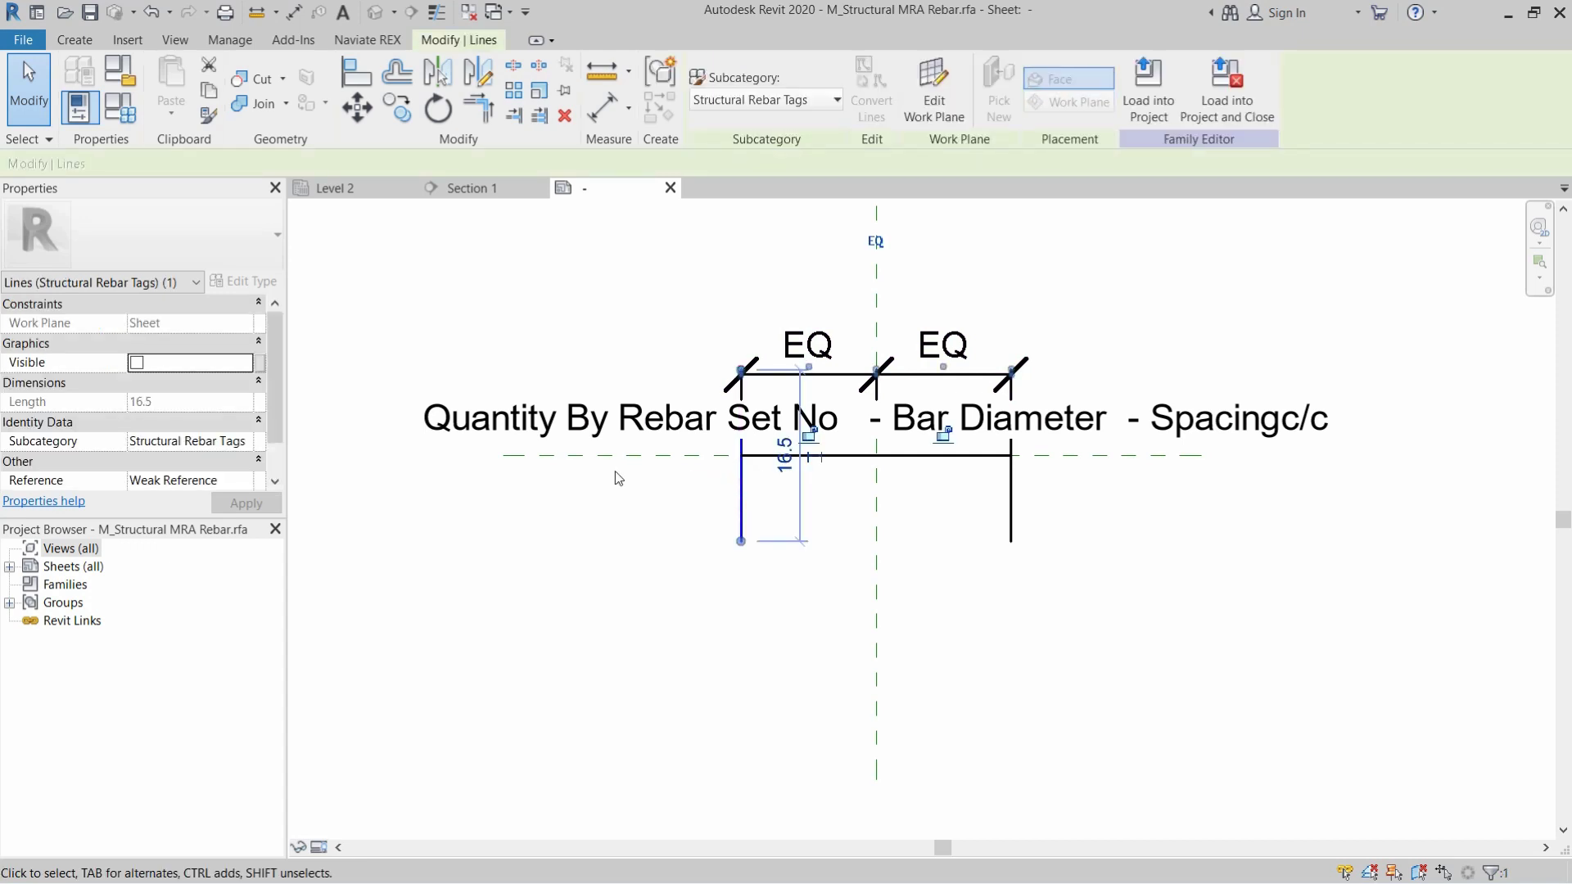
key("Left")
key("Left")
key("Left")
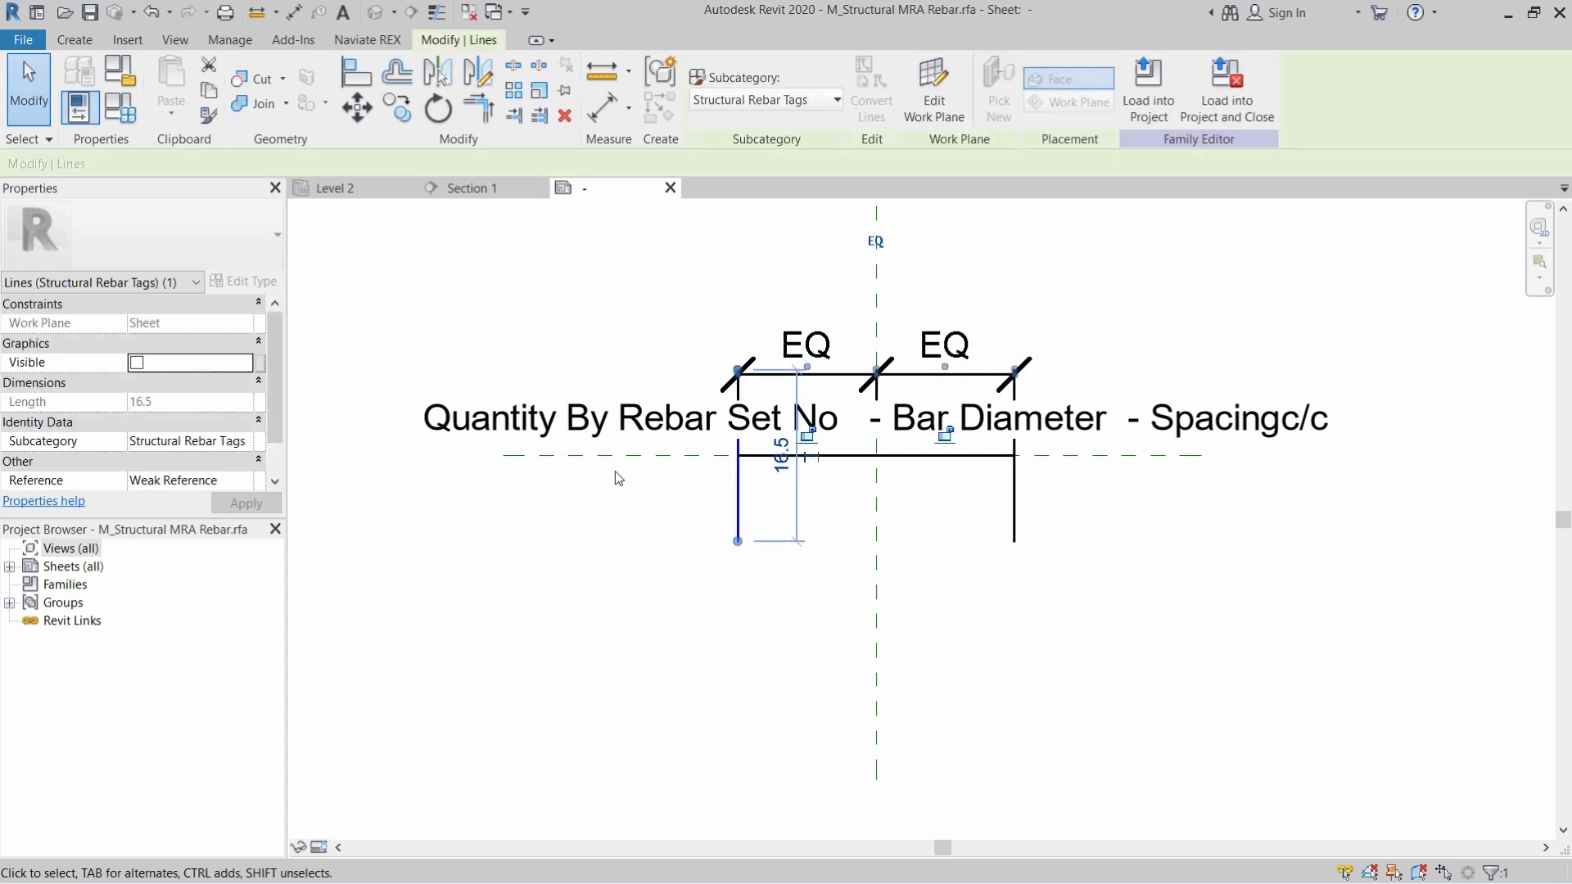
key("Left")
key("Left")
key("Left")
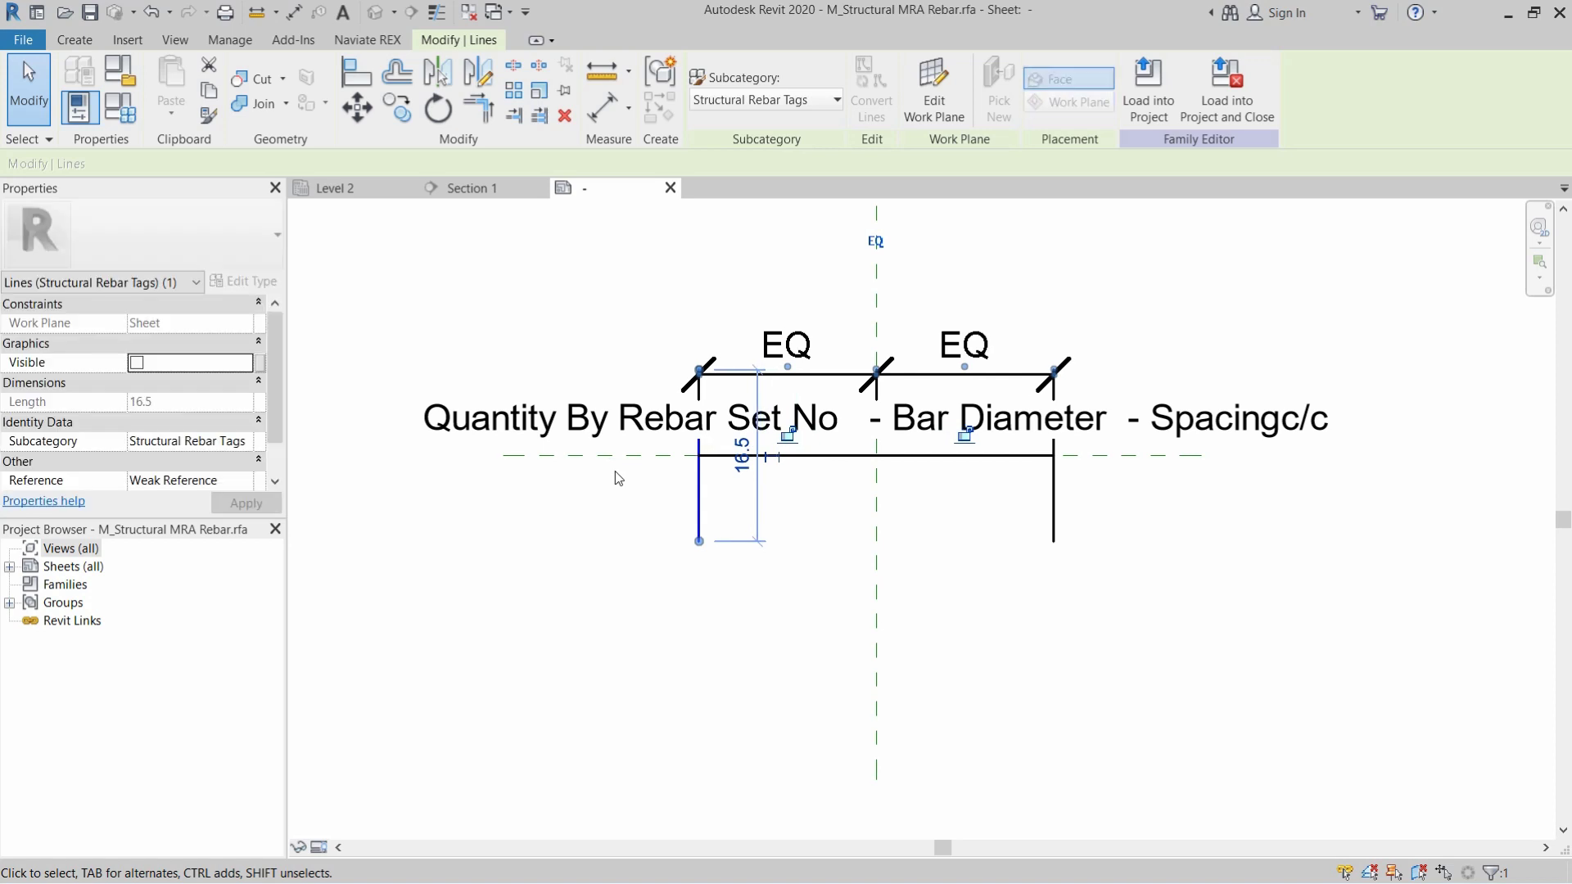
key("Left")
key("Left")
key("Left")
key("Left")
key("Left")
key("Left")
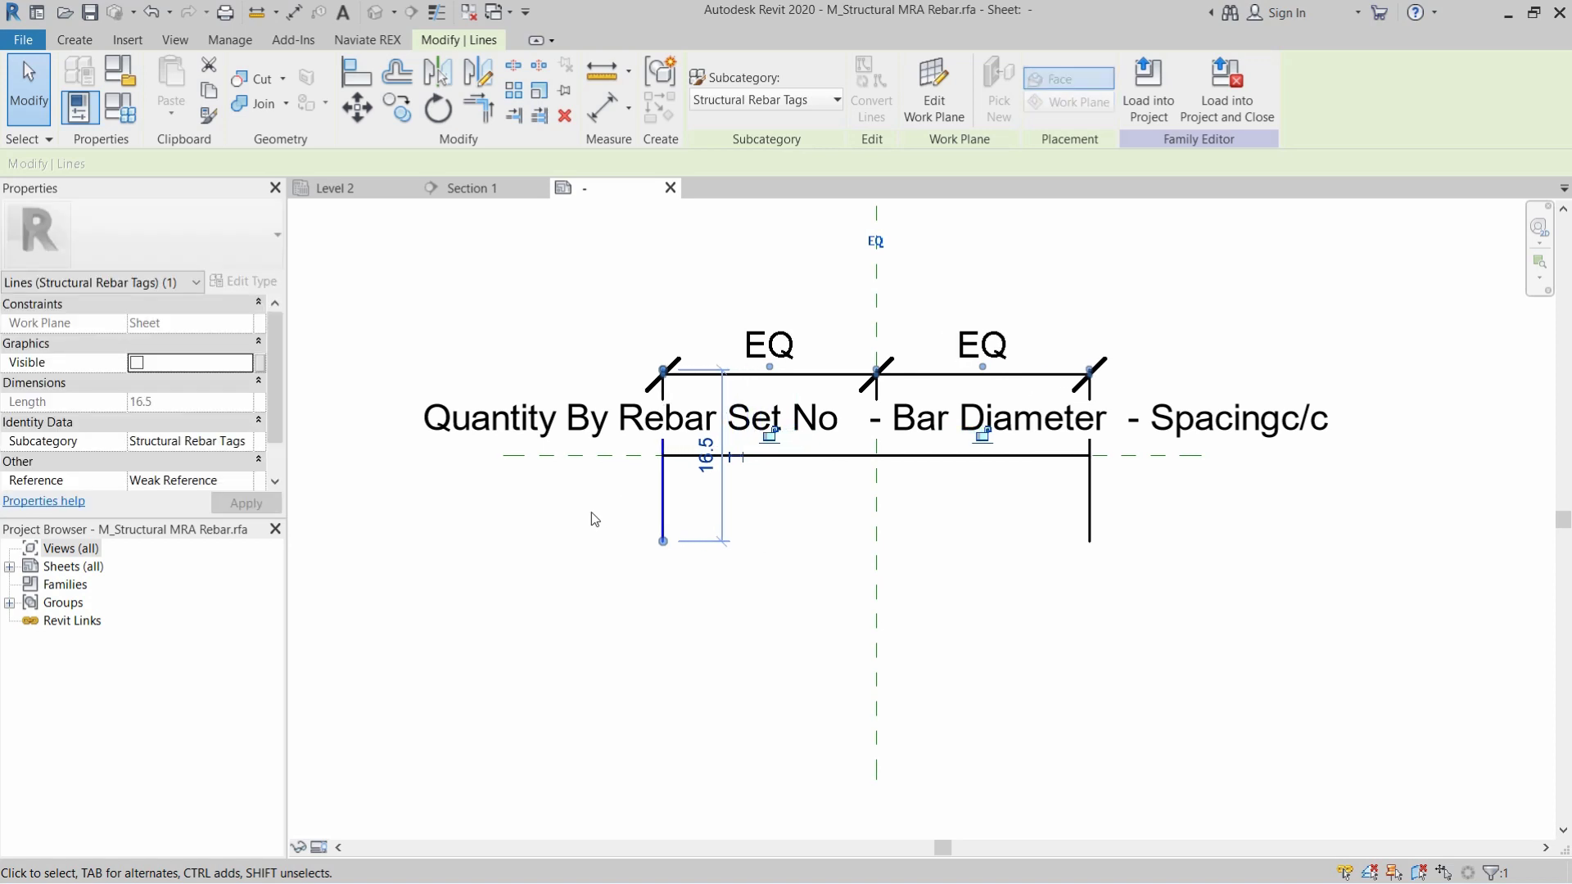
key("Escape")
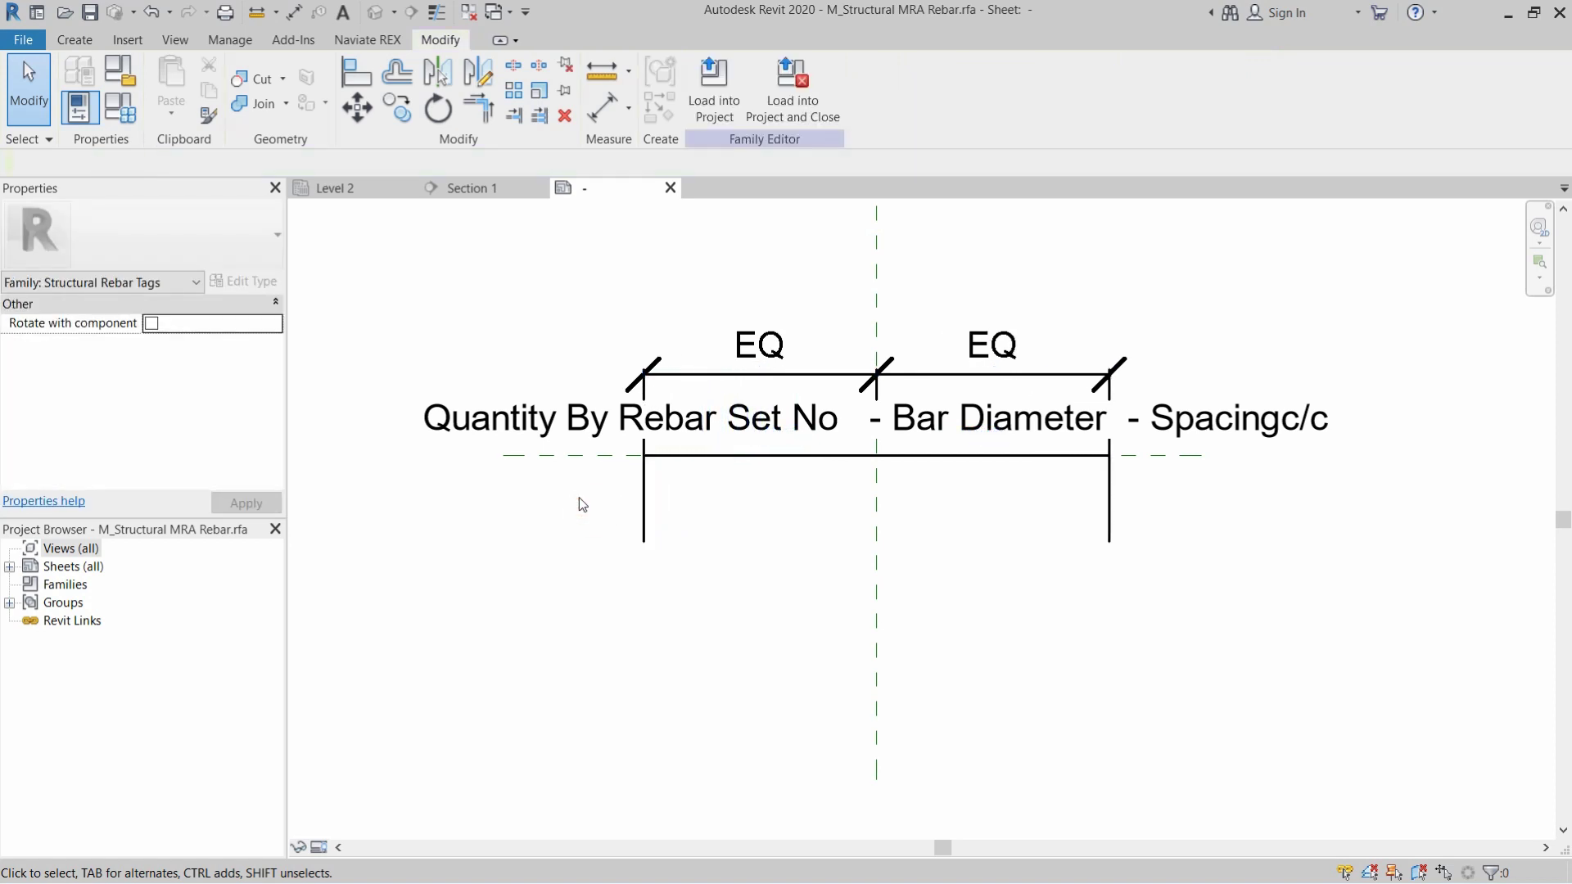
- Copy the label straight down so a duplicate sits just below the horizontal line
left_click(492, 431)
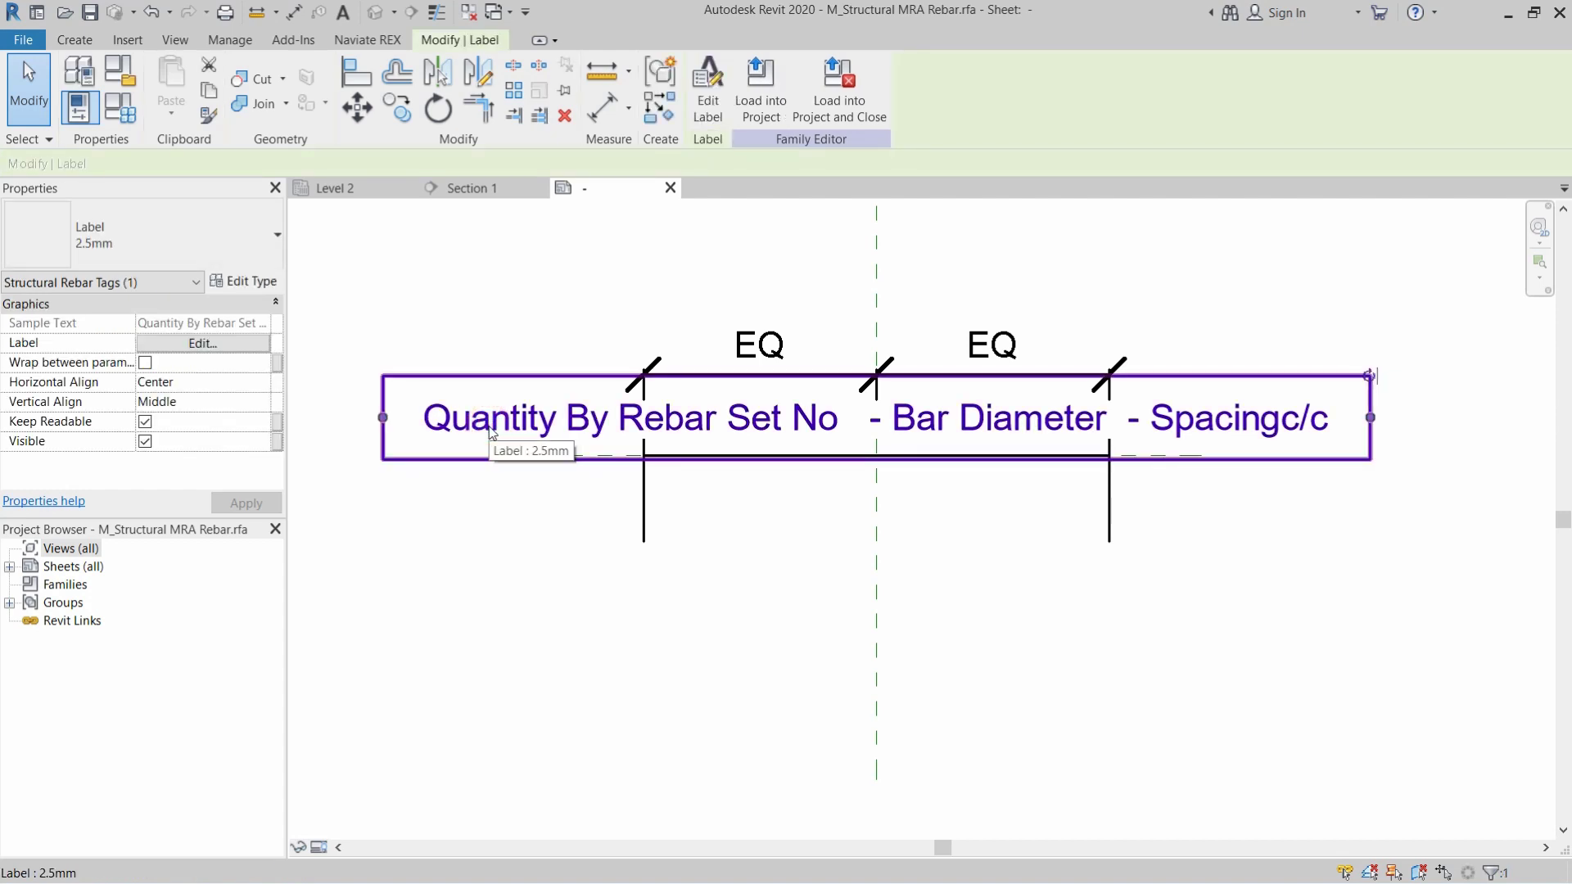
left_click(404, 115)
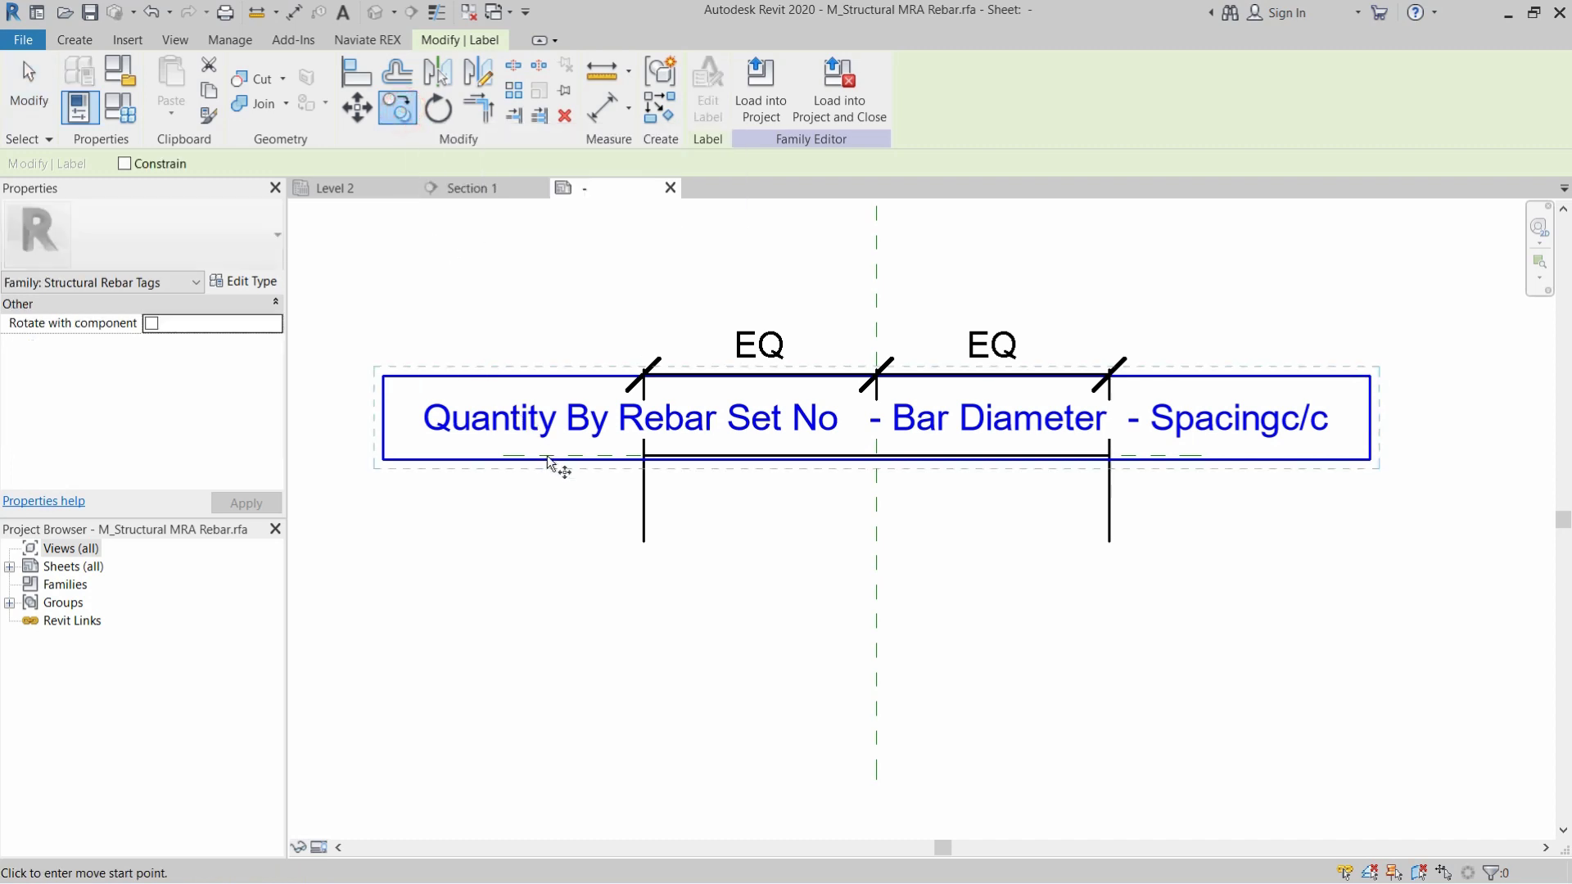
left_click(562, 509)
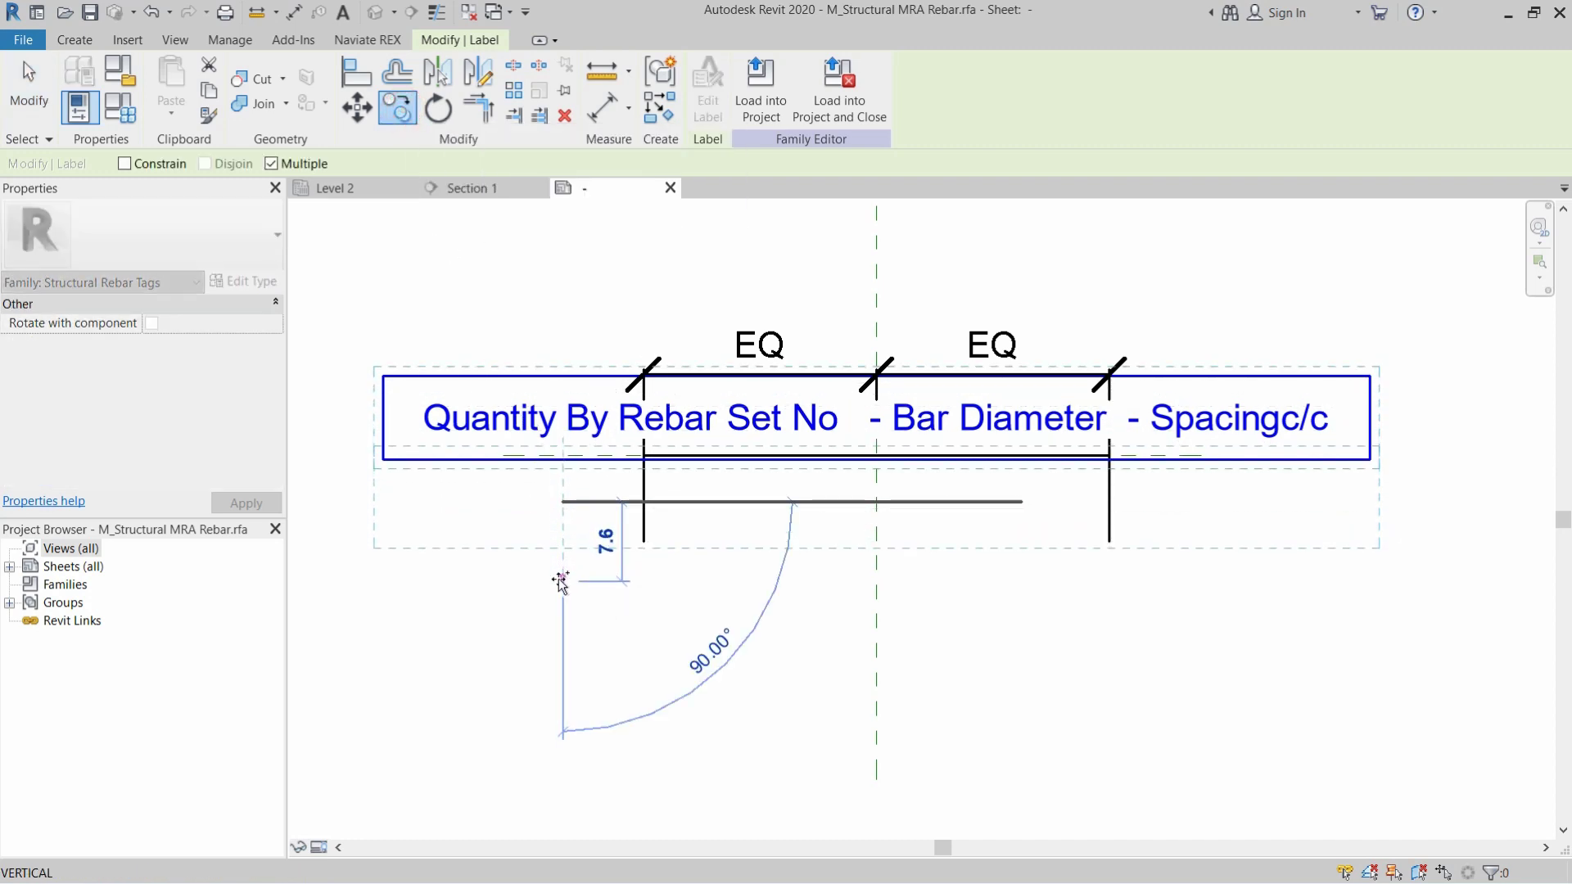
left_click(560, 591)
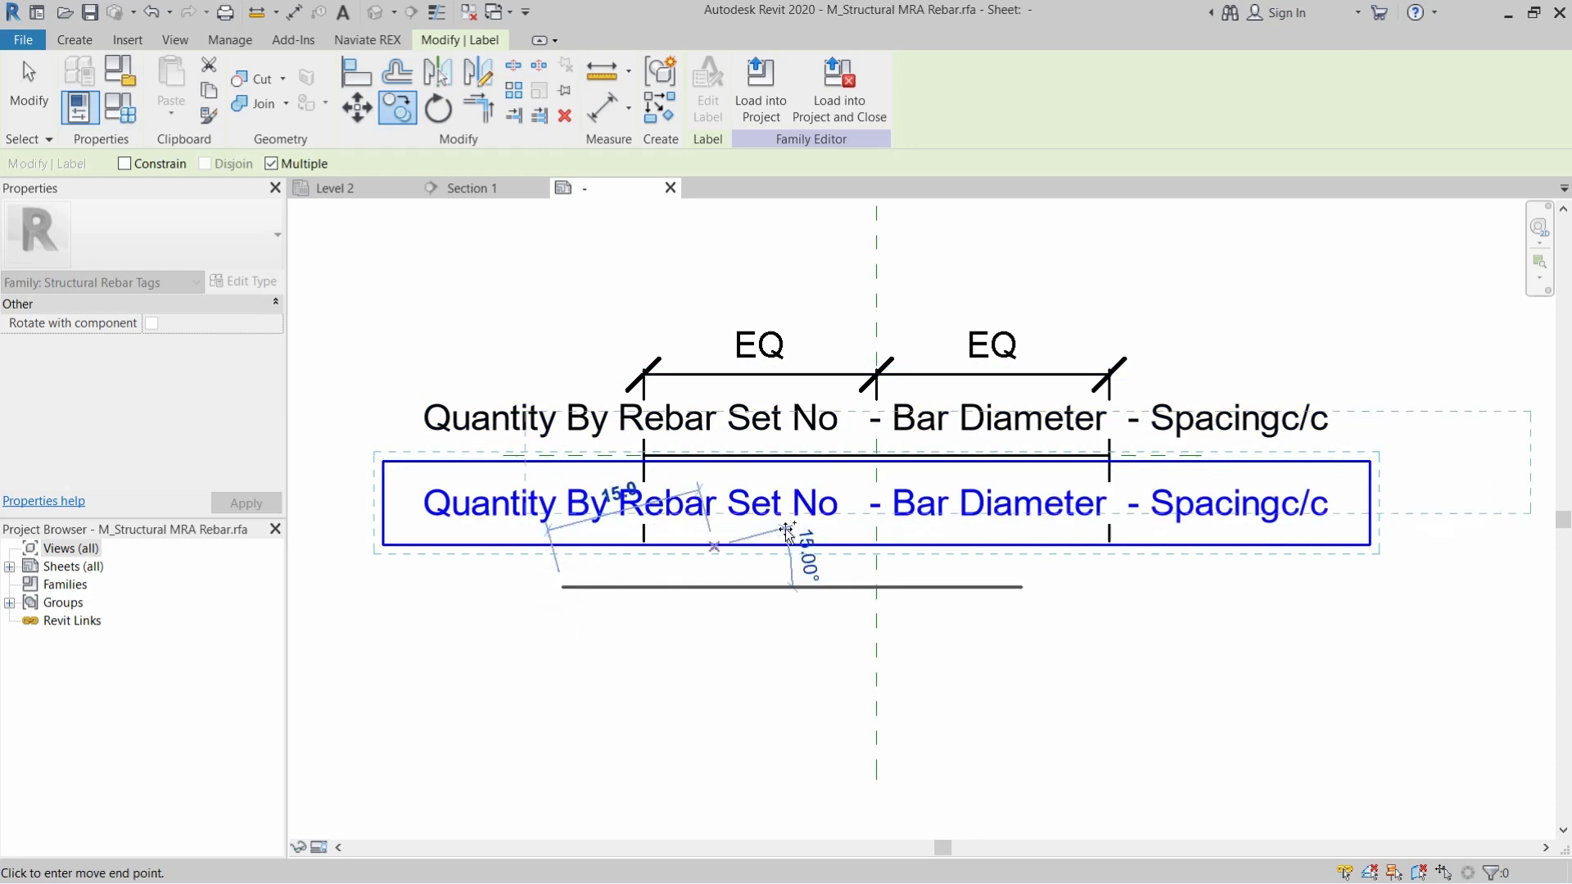
key("Escape")
key("Escape")
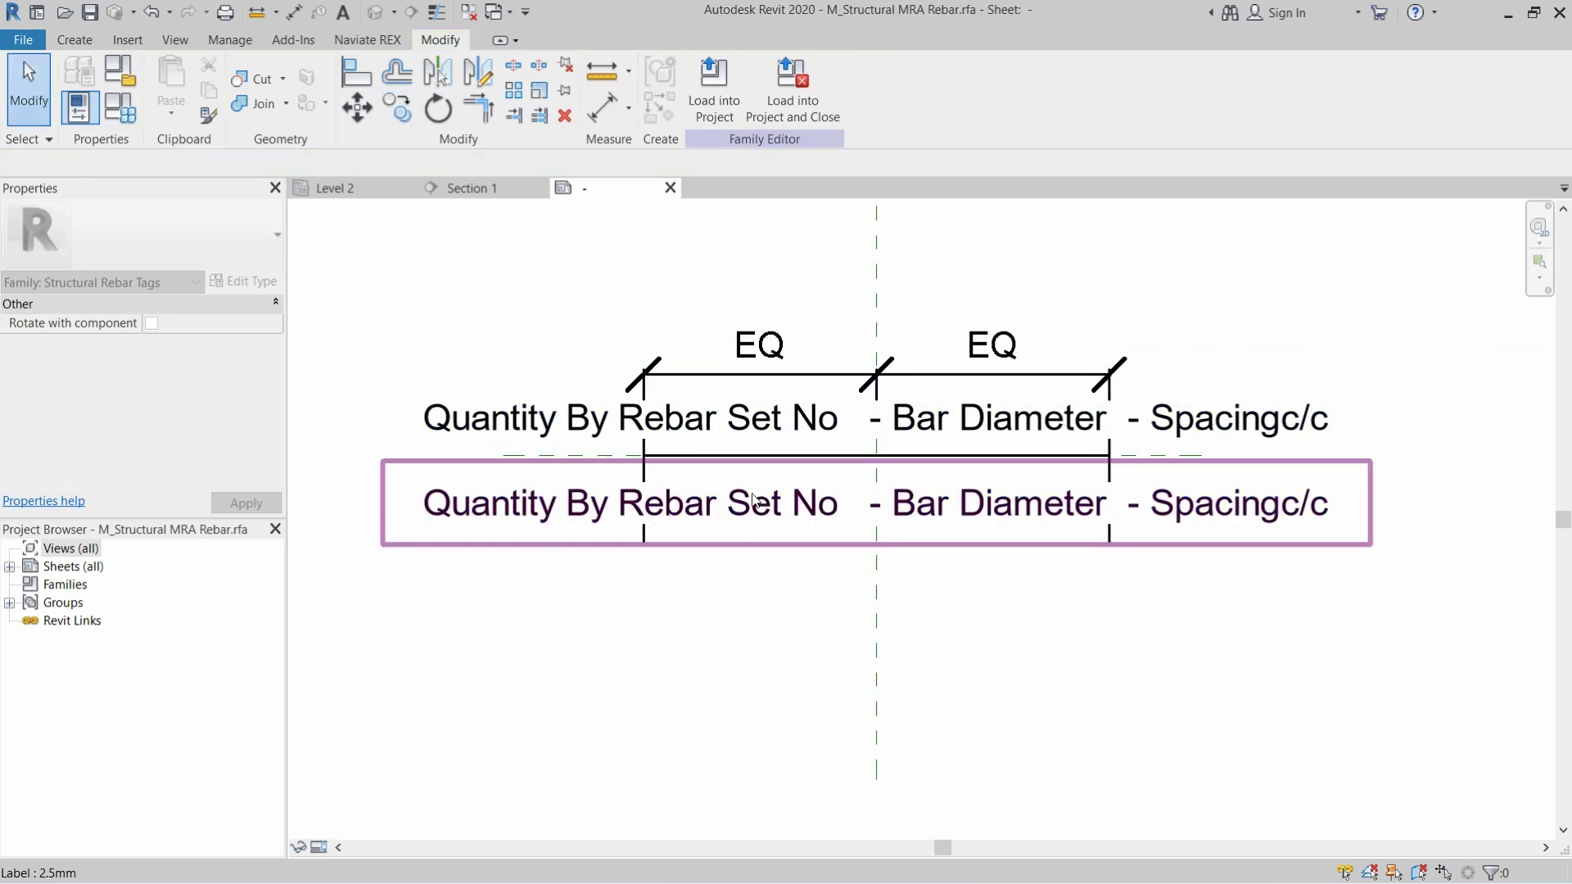
- Move the lower label slightly up and the upper label slightly down, bringing both closer to the horizontal line
left_click(768, 512)
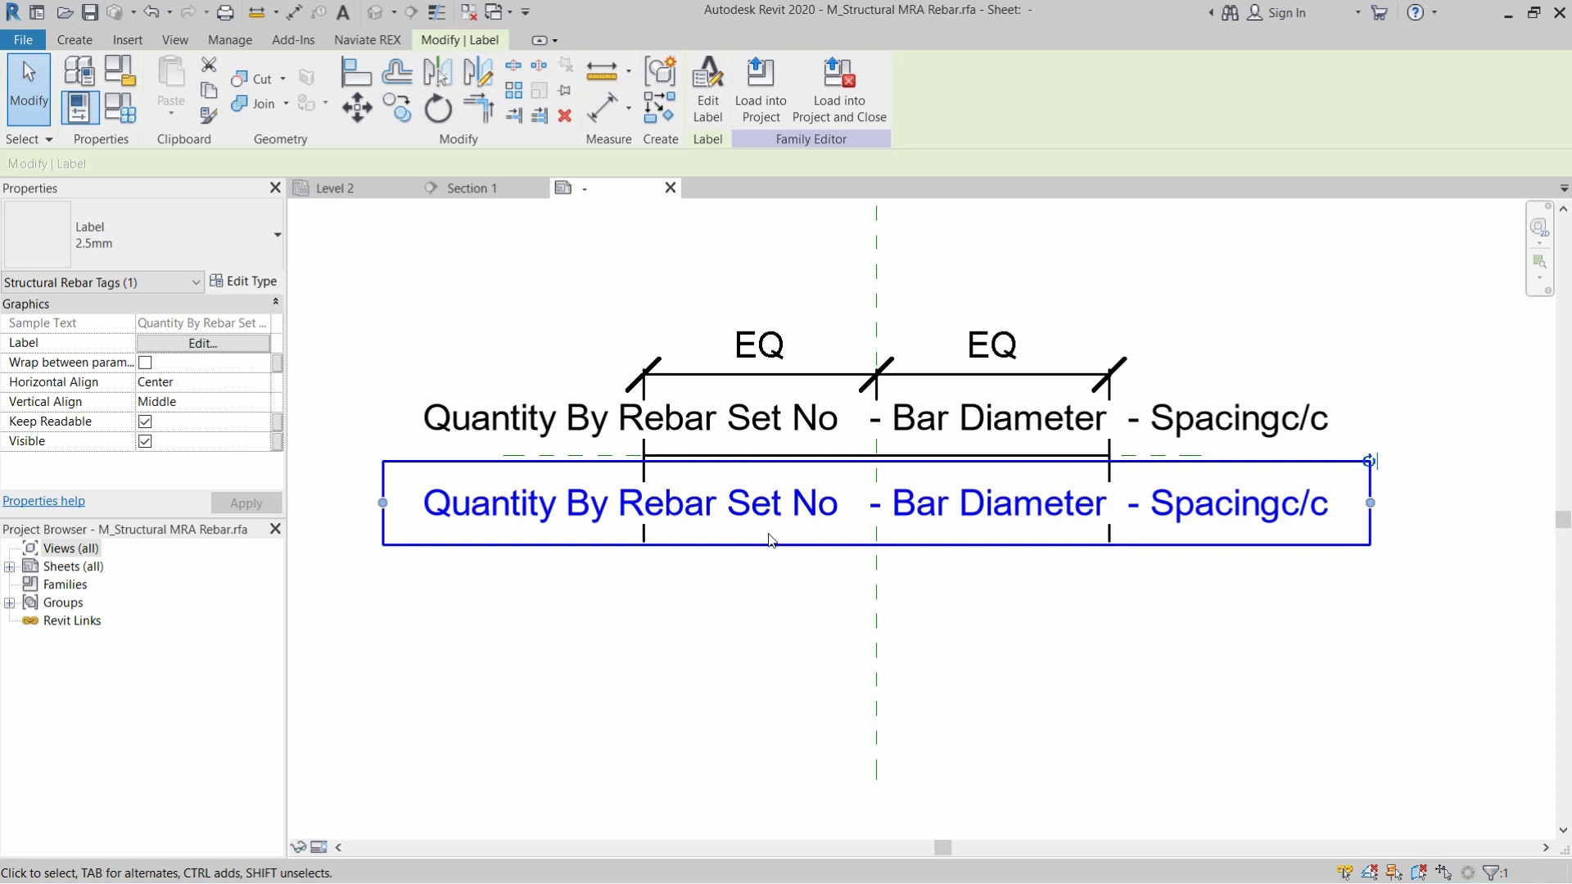
left_click_drag(770, 540, 771, 524)
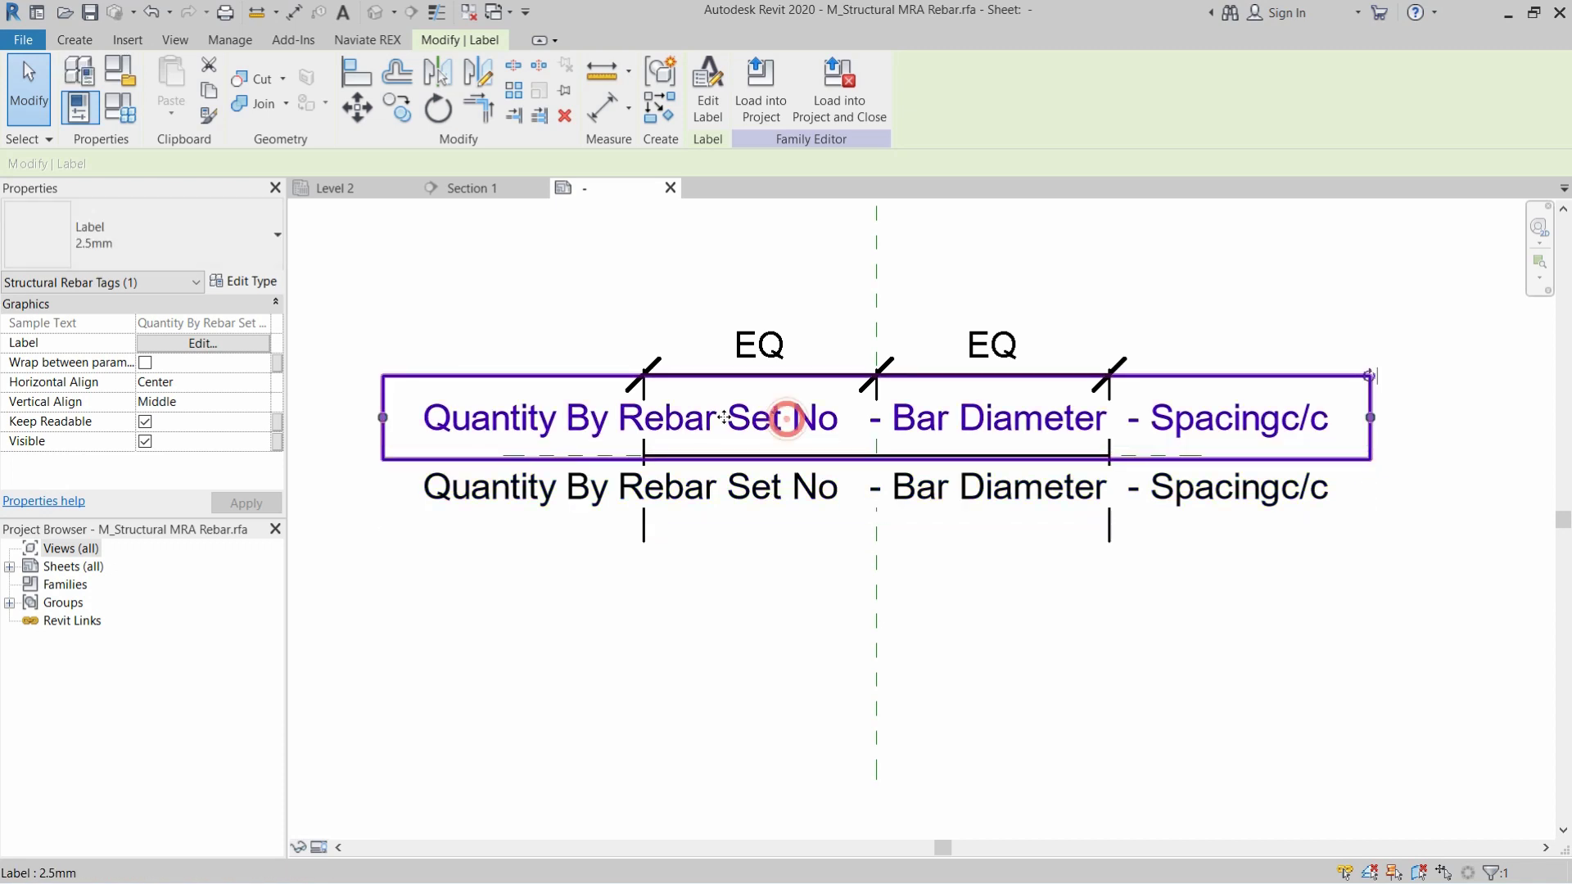
left_click_drag(789, 414, 789, 423)
left_click(774, 581)
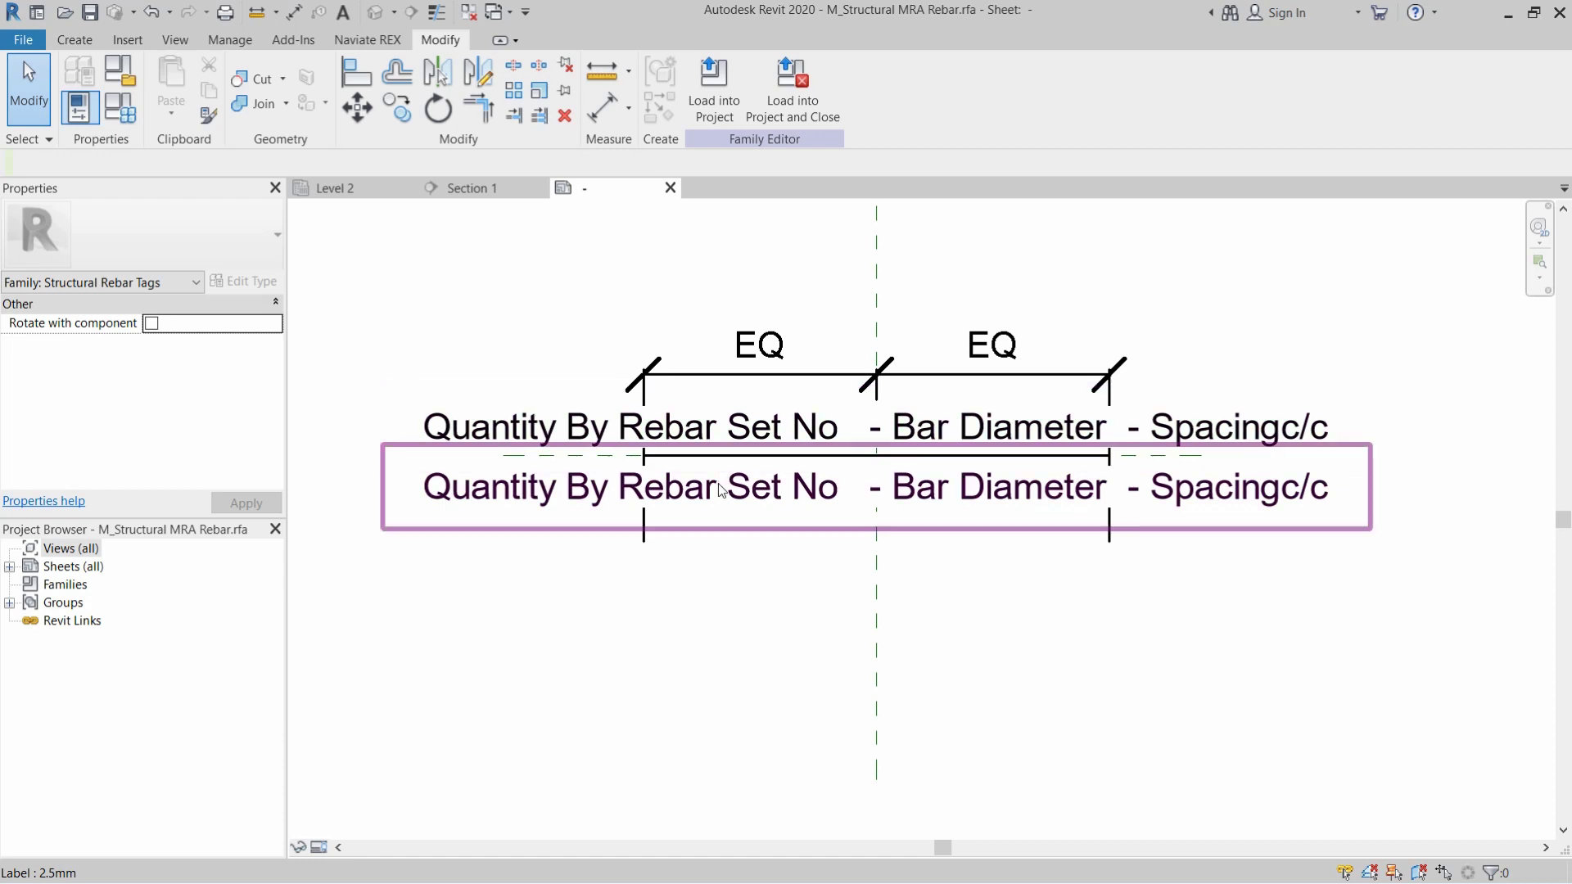
- Remove the Quantity By Rebar Set, Bar Diameter and Spacing parameters from the lower label
left_click(676, 490)
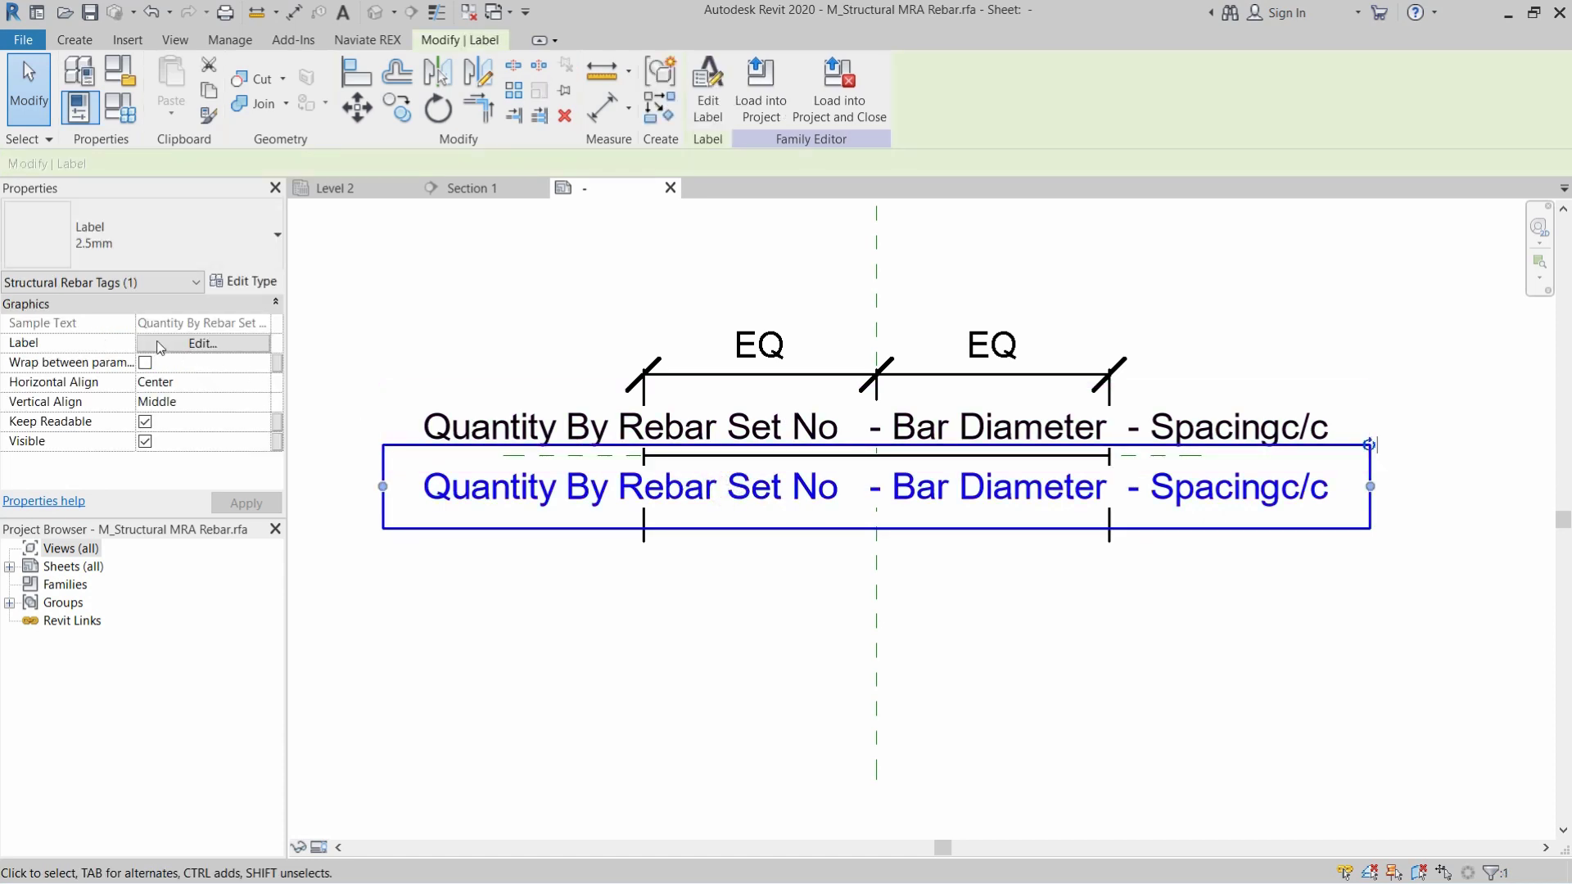
left_click(202, 343)
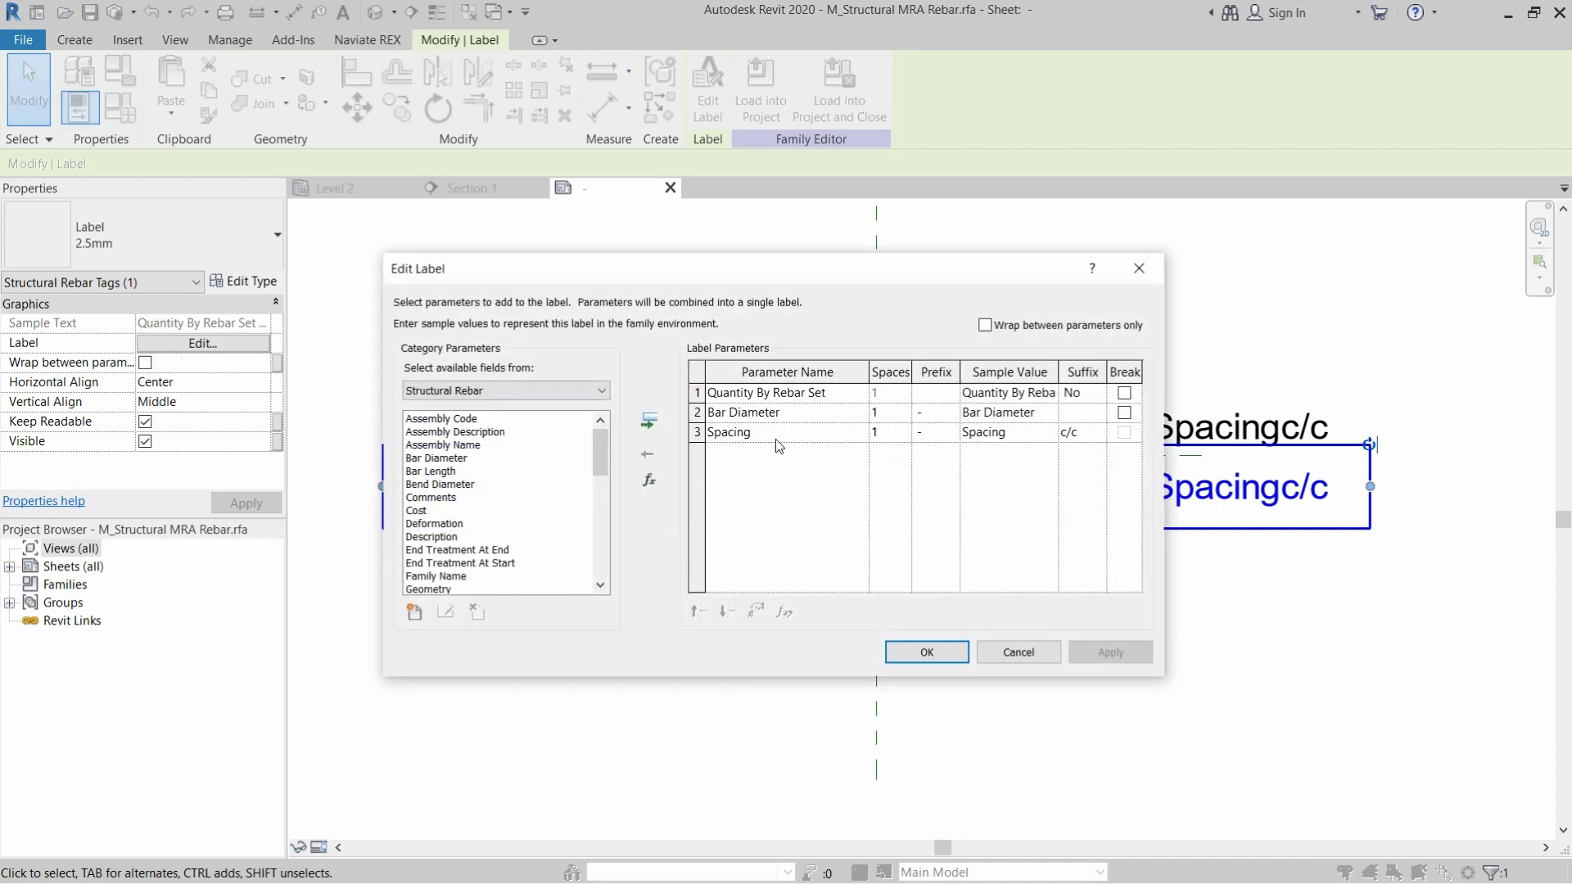
left_click(757, 401)
left_click(649, 452)
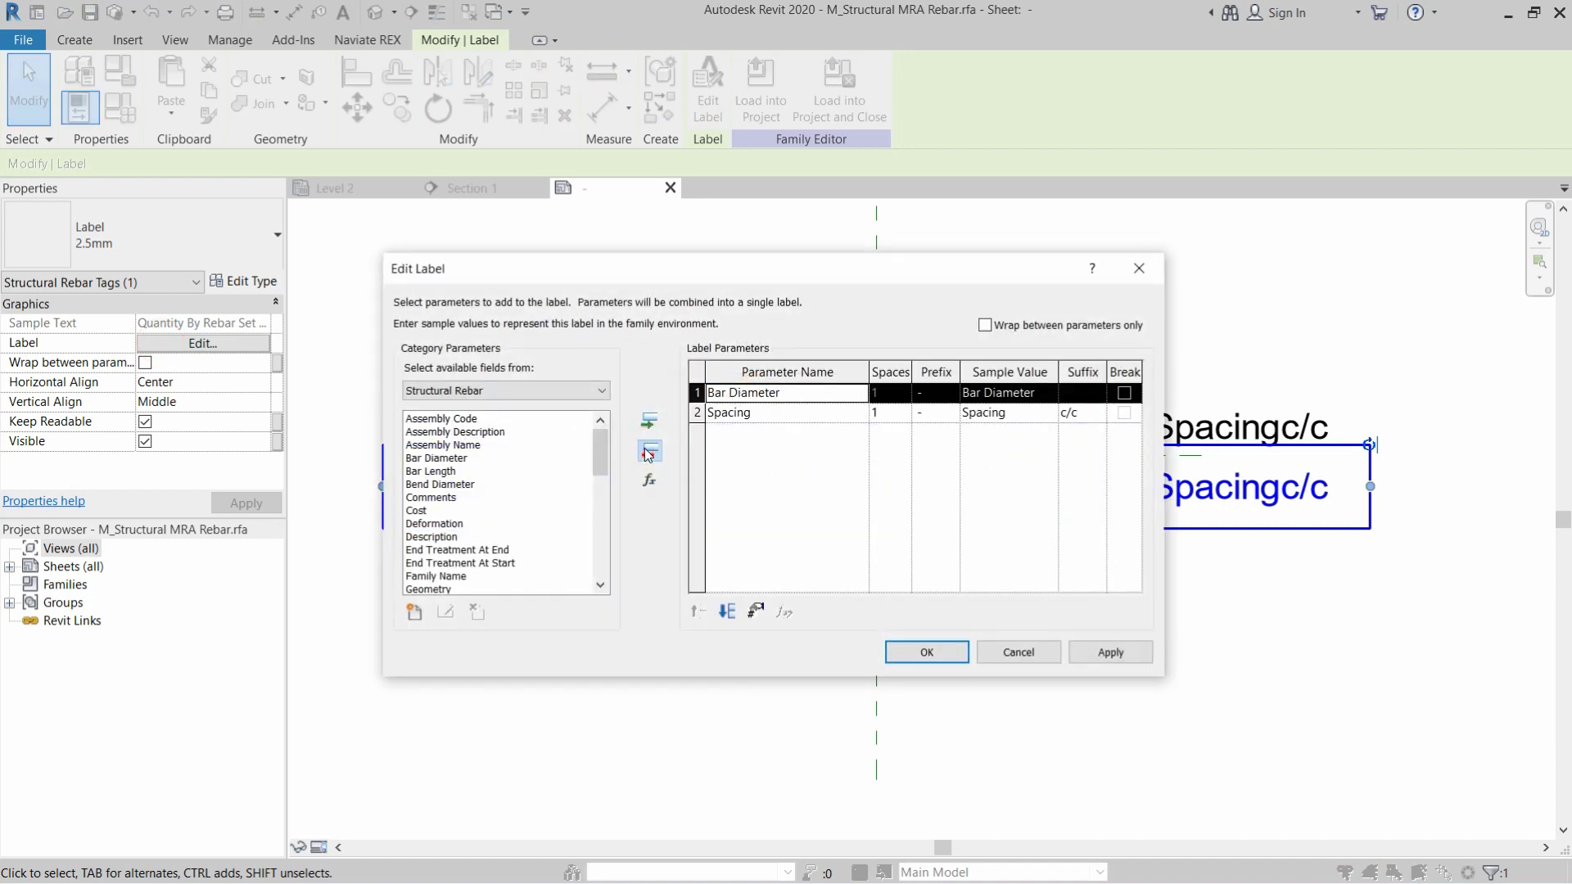
left_click(648, 453)
left_click(648, 452)
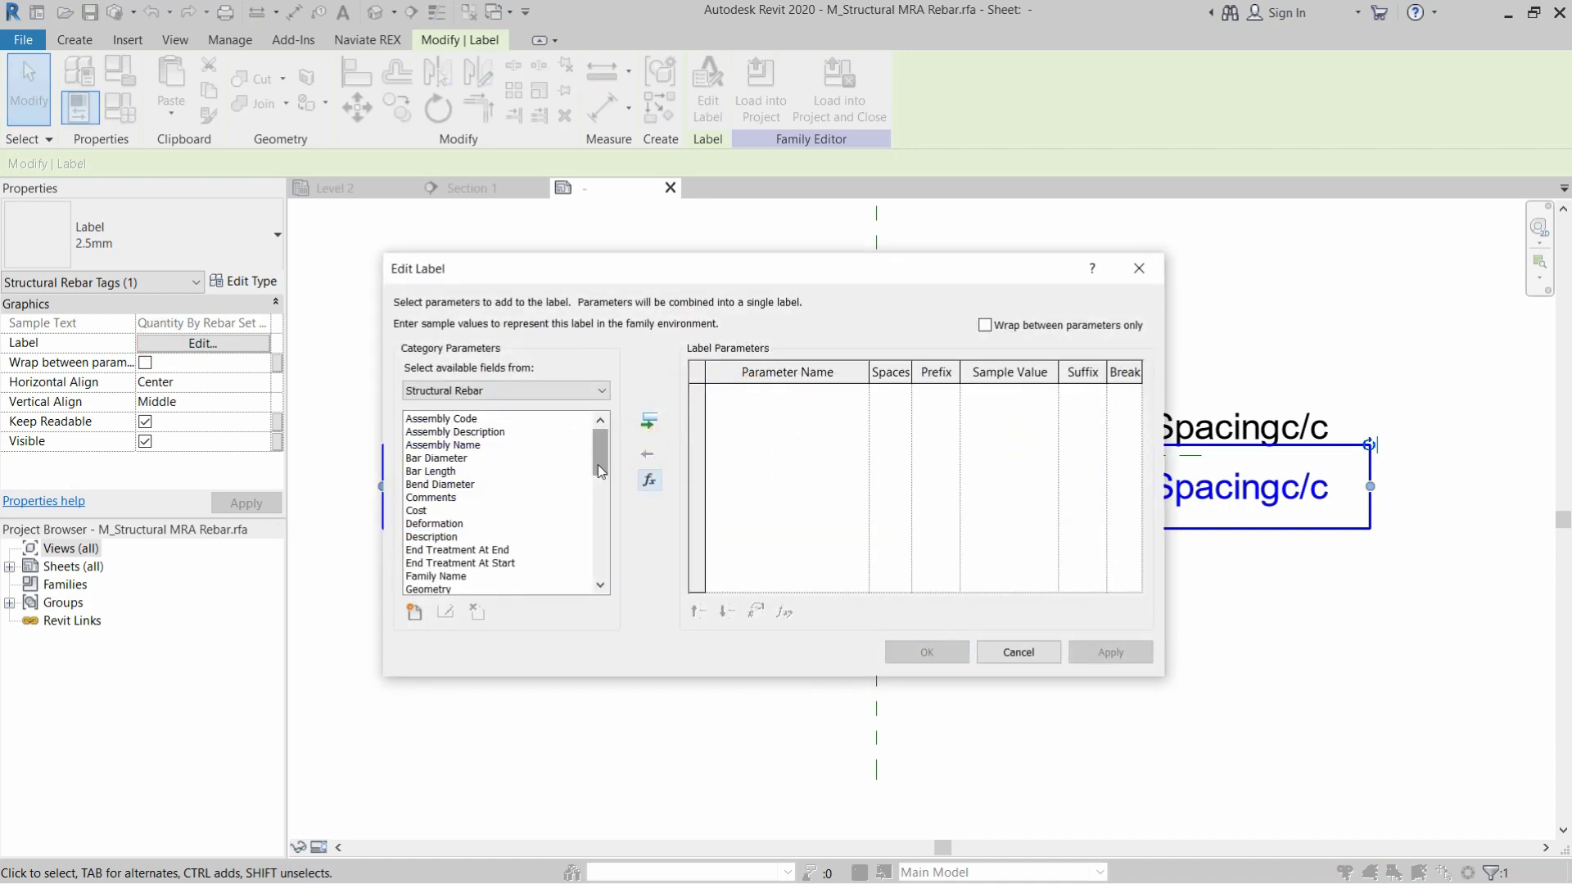
- Add the Bar Length parameter to the lower label with the prefix "L ="
left_click(432, 472)
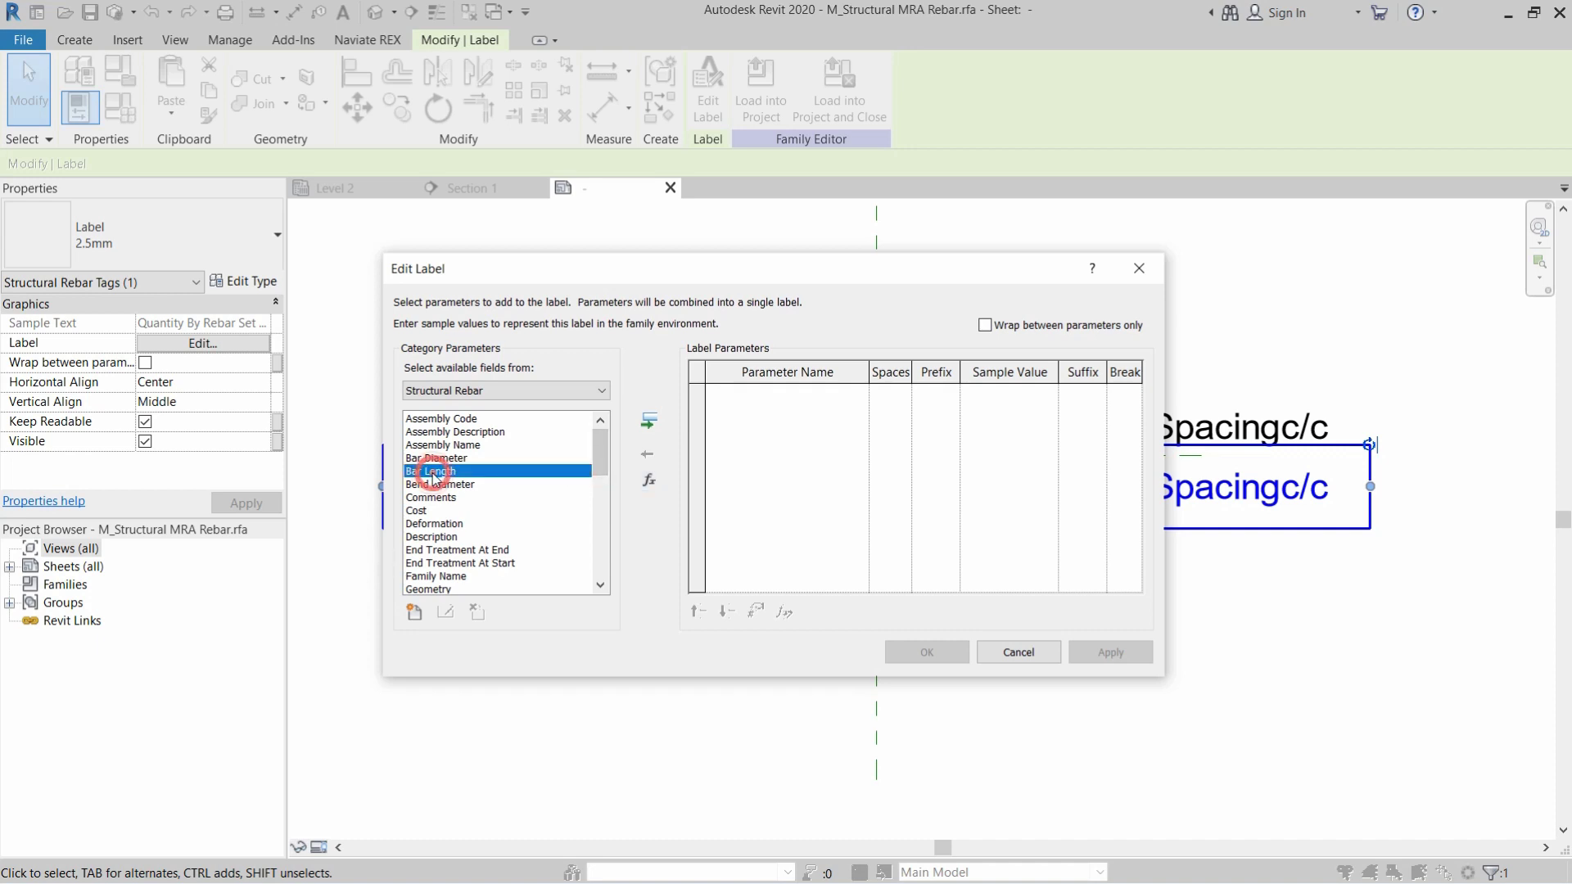
double_click(432, 472)
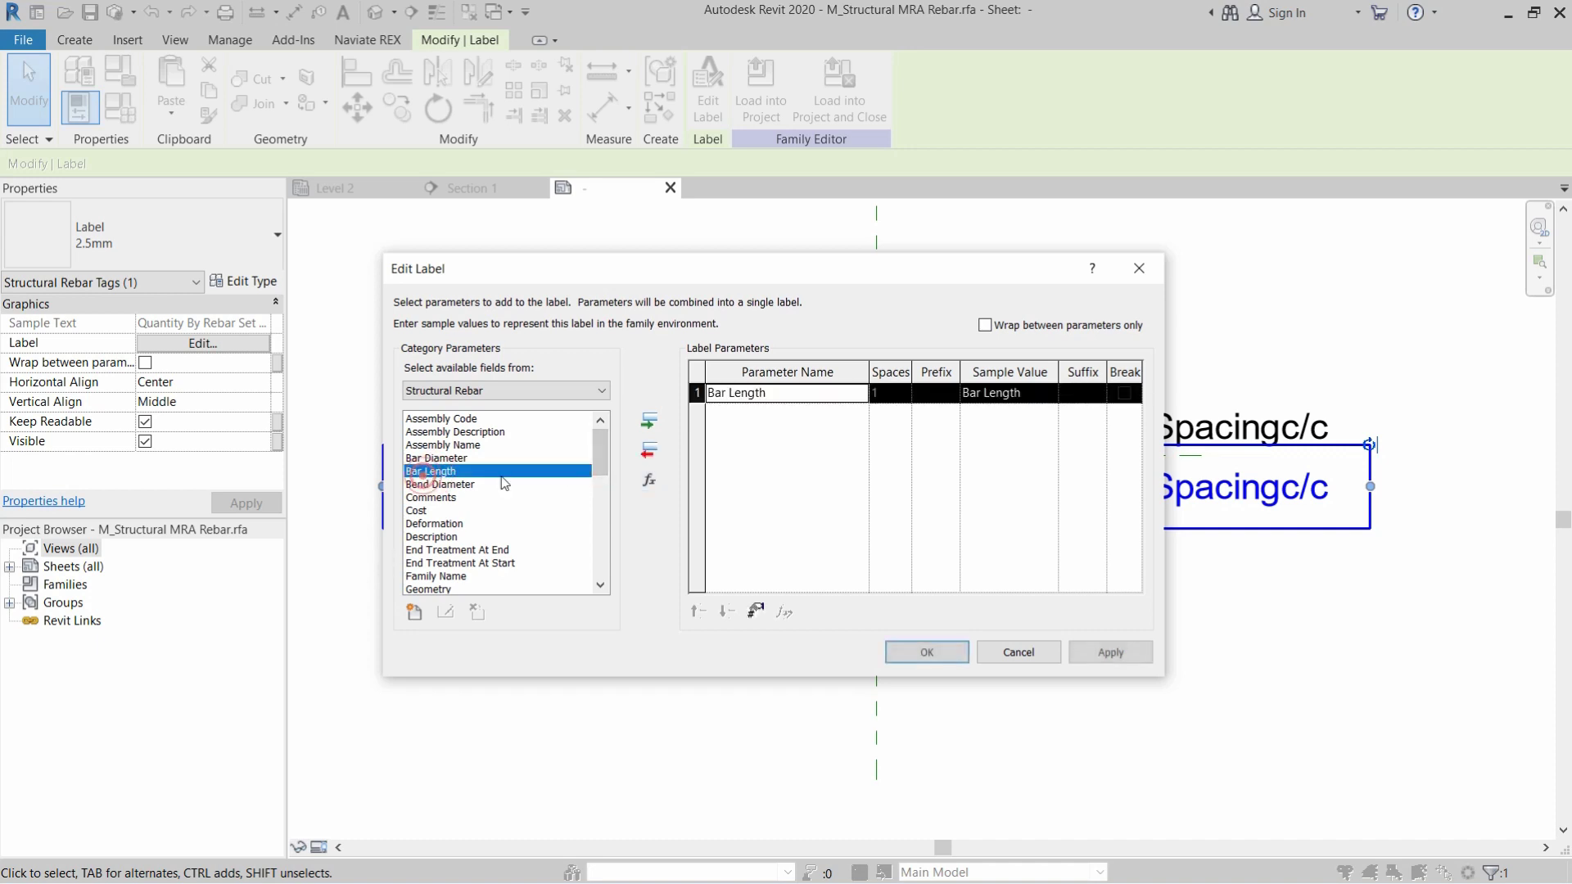
left_click(934, 393)
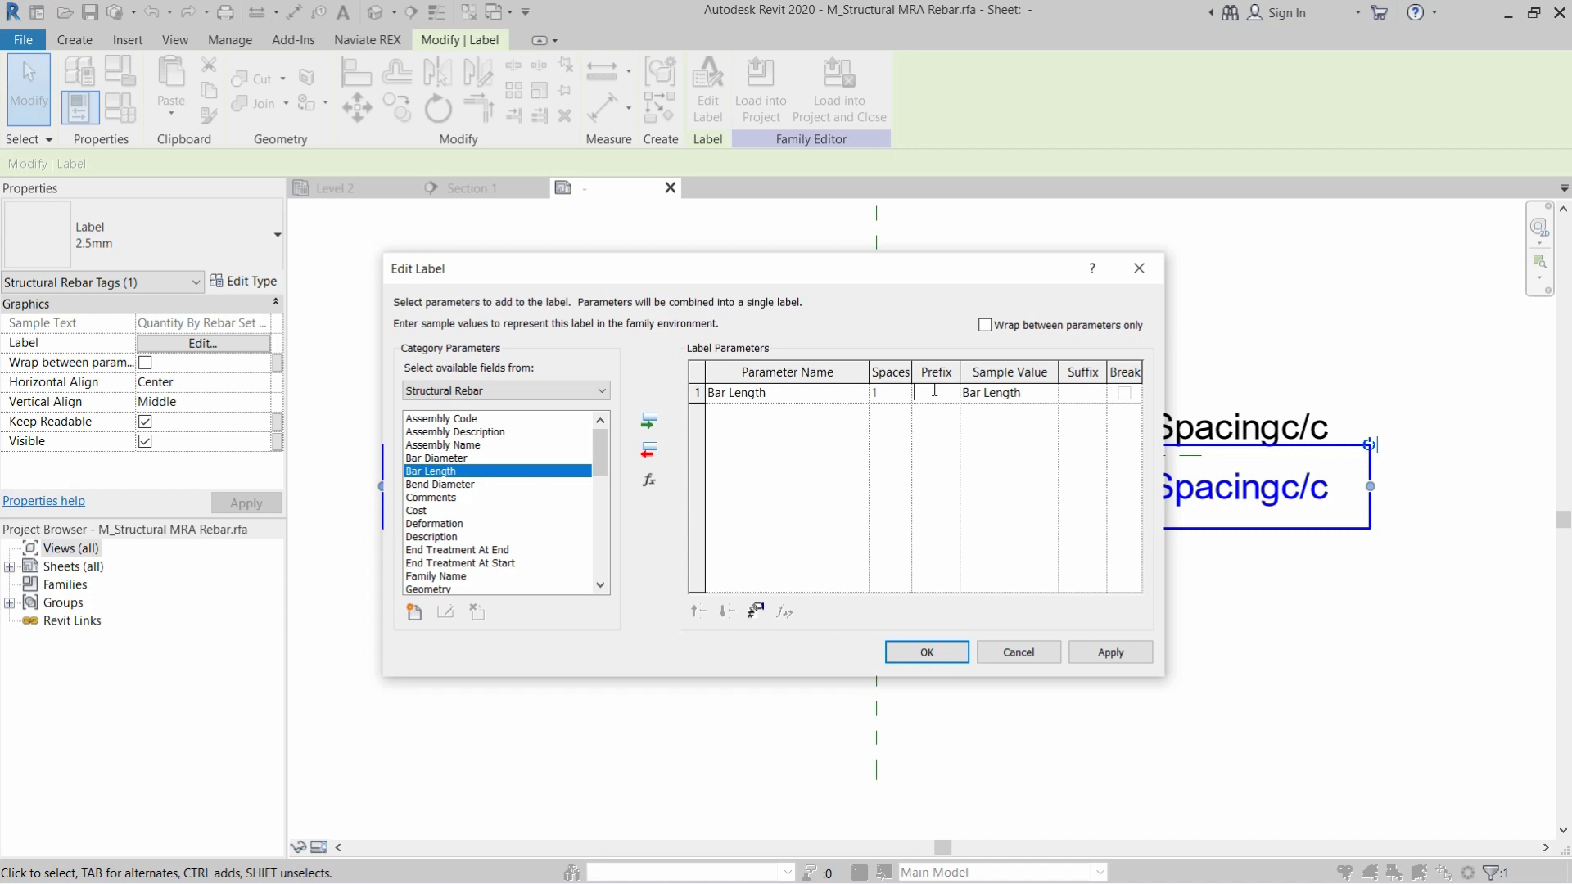
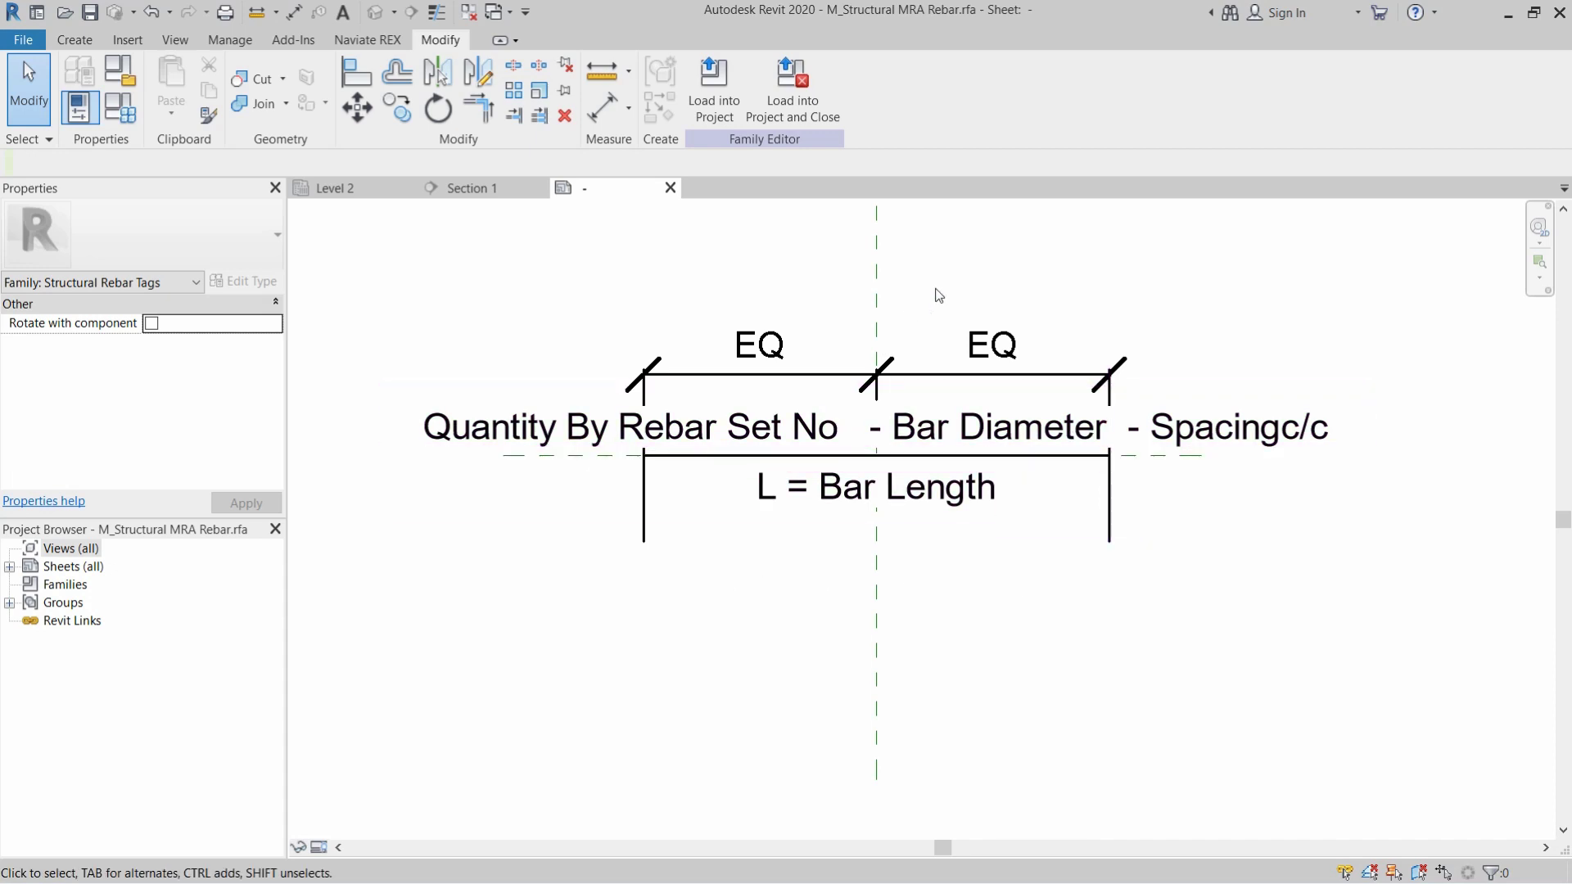
- Nudge the upper label up a little to leave more clearance above the horizontal line
scroll(939, 295, "up", 3)
scroll(893, 325, "down", 1)
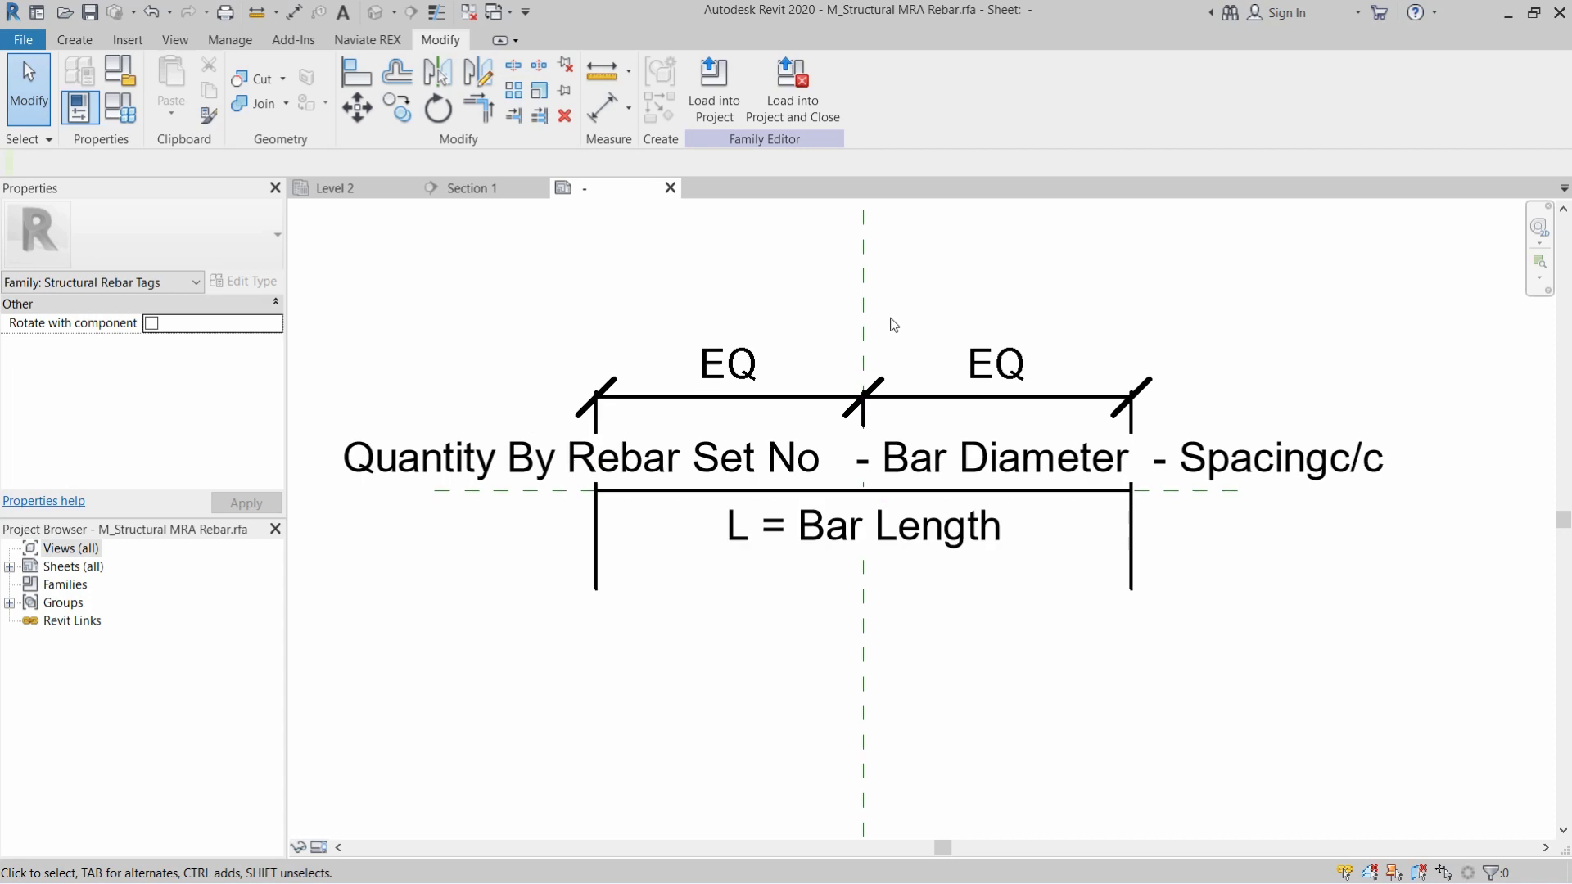
left_click(724, 452)
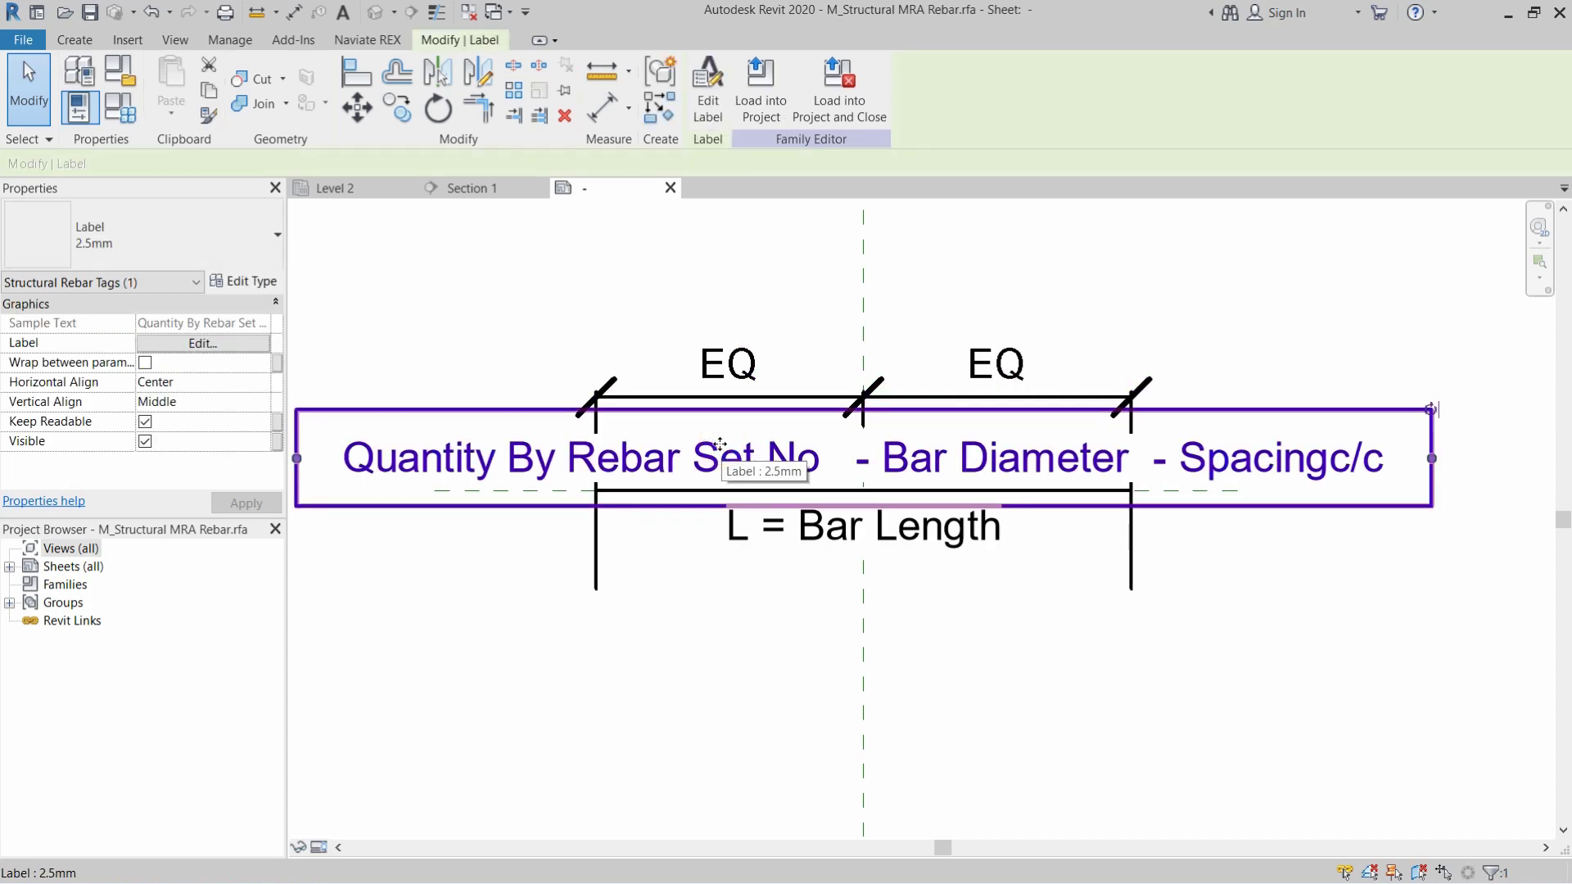
key("Up")
left_click(613, 614)
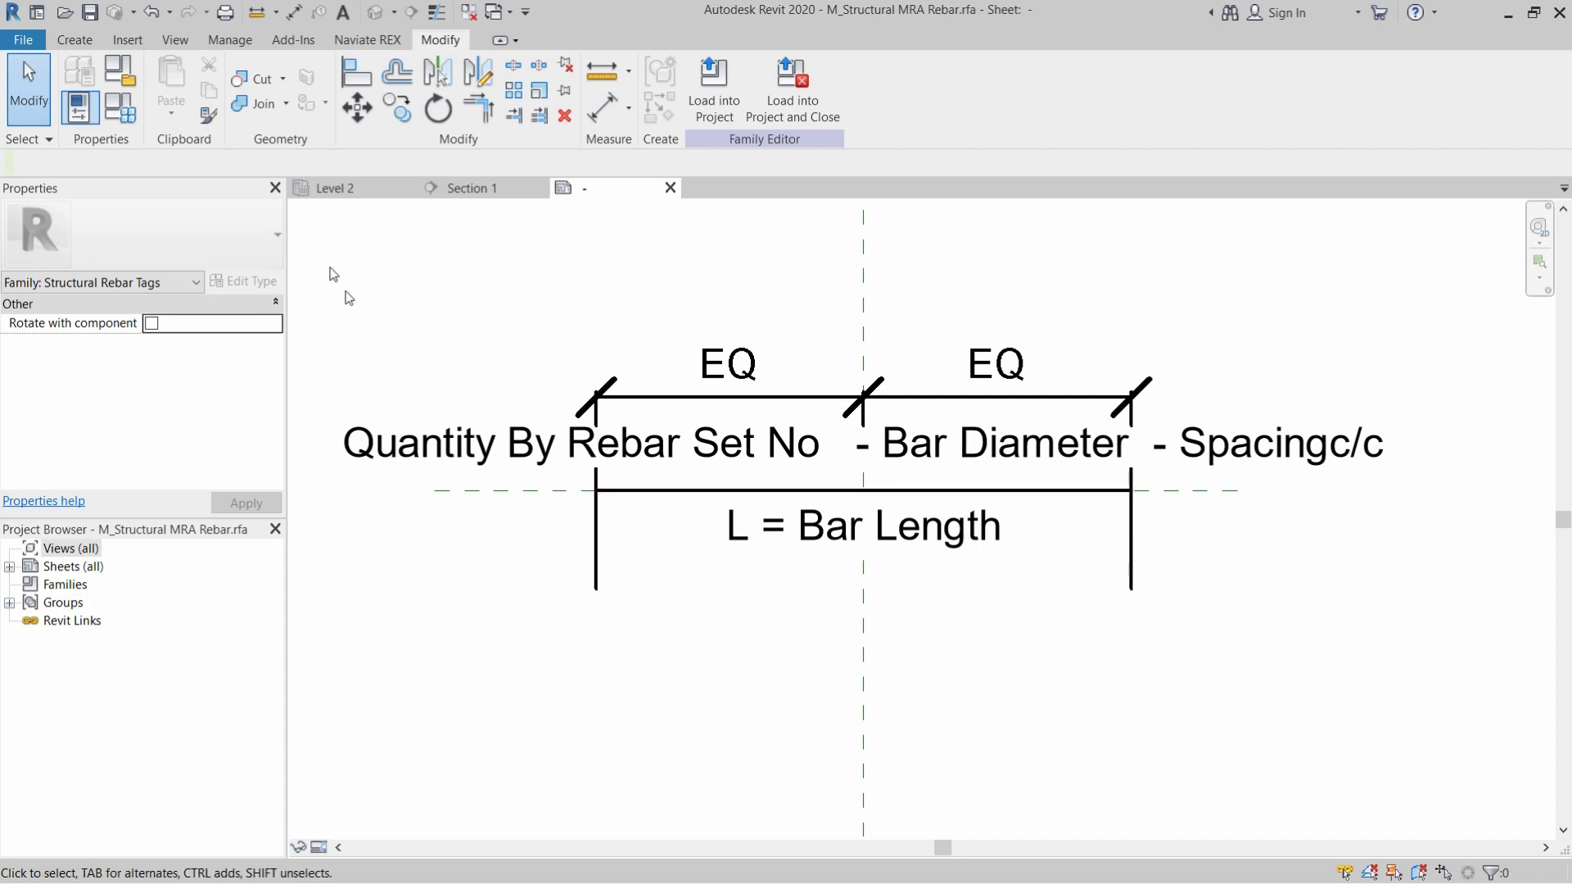
- Draw a circle of about 3.7 mm radius centred on the horizontal line and touching the left vertical line, and select it
left_click(74, 40)
left_click(172, 108)
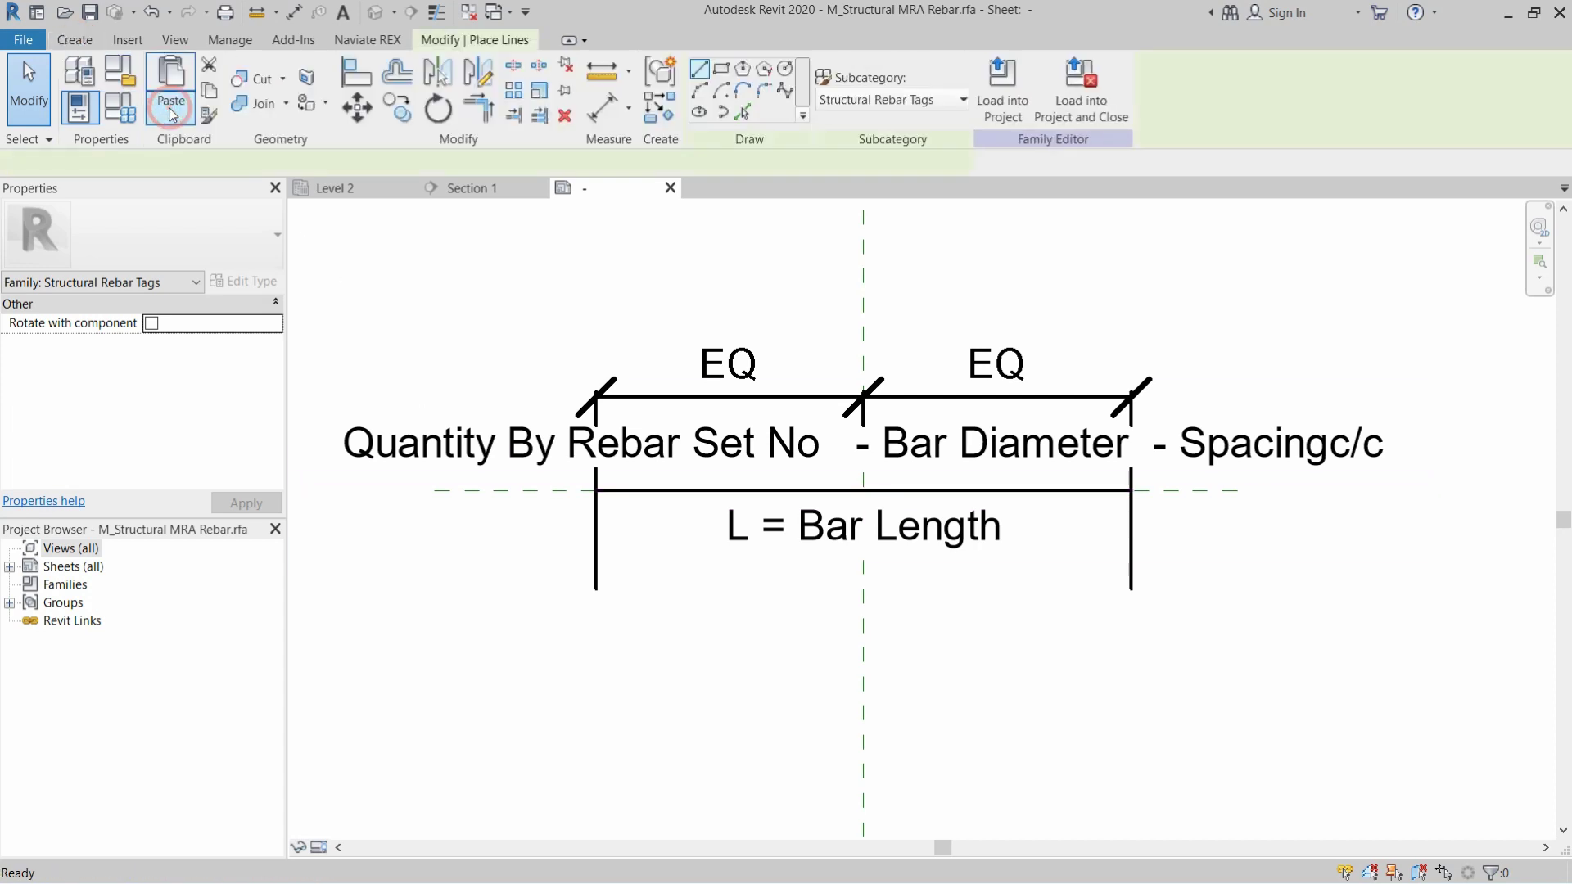
left_click(791, 70)
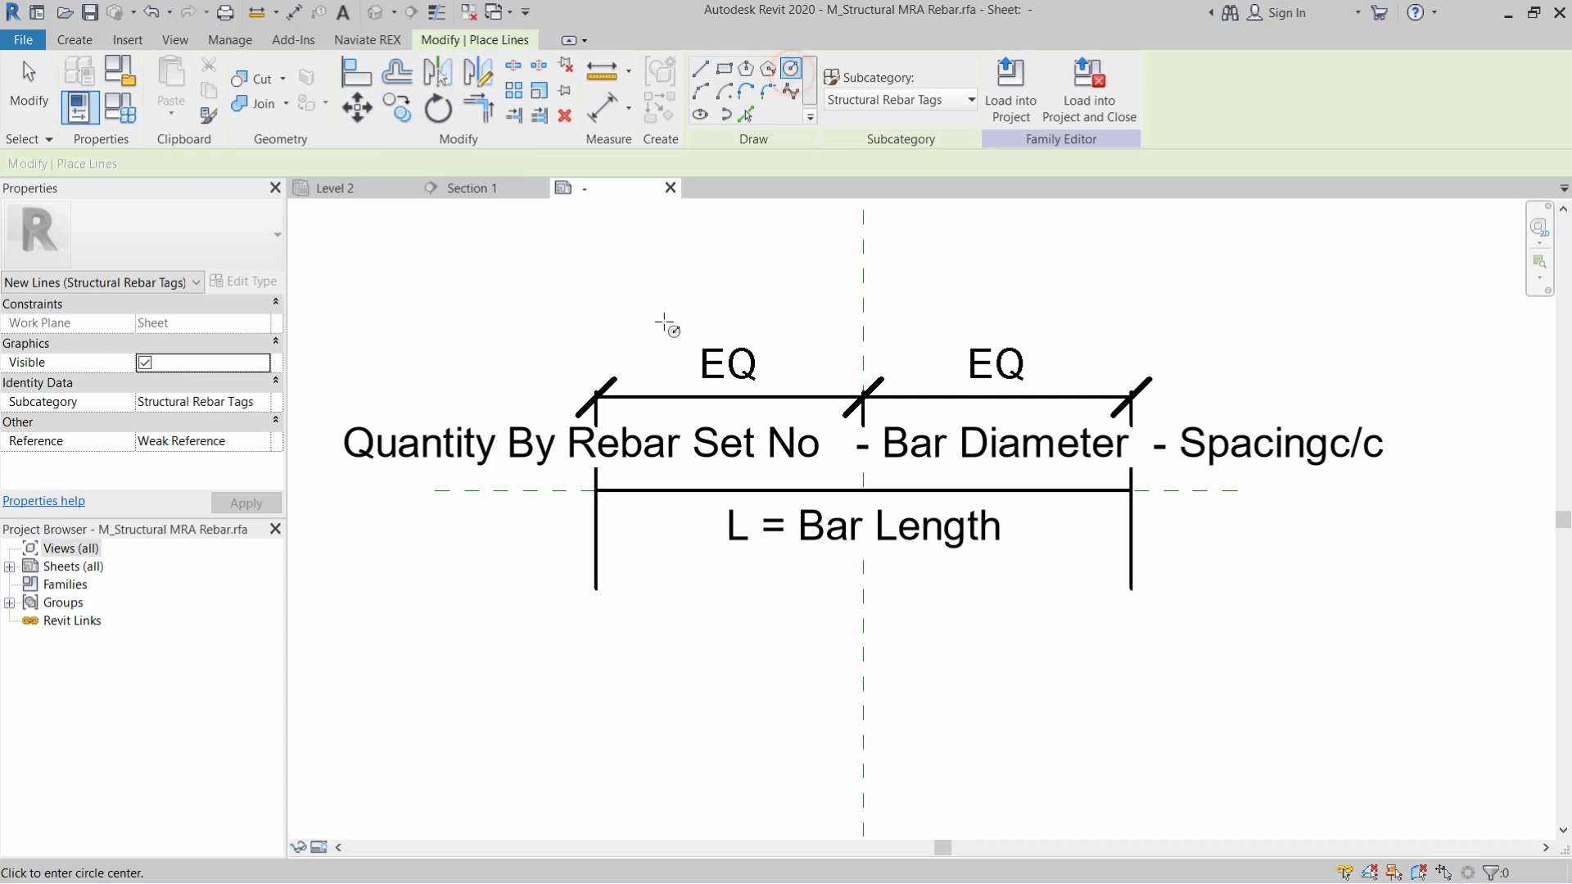
left_click(644, 489)
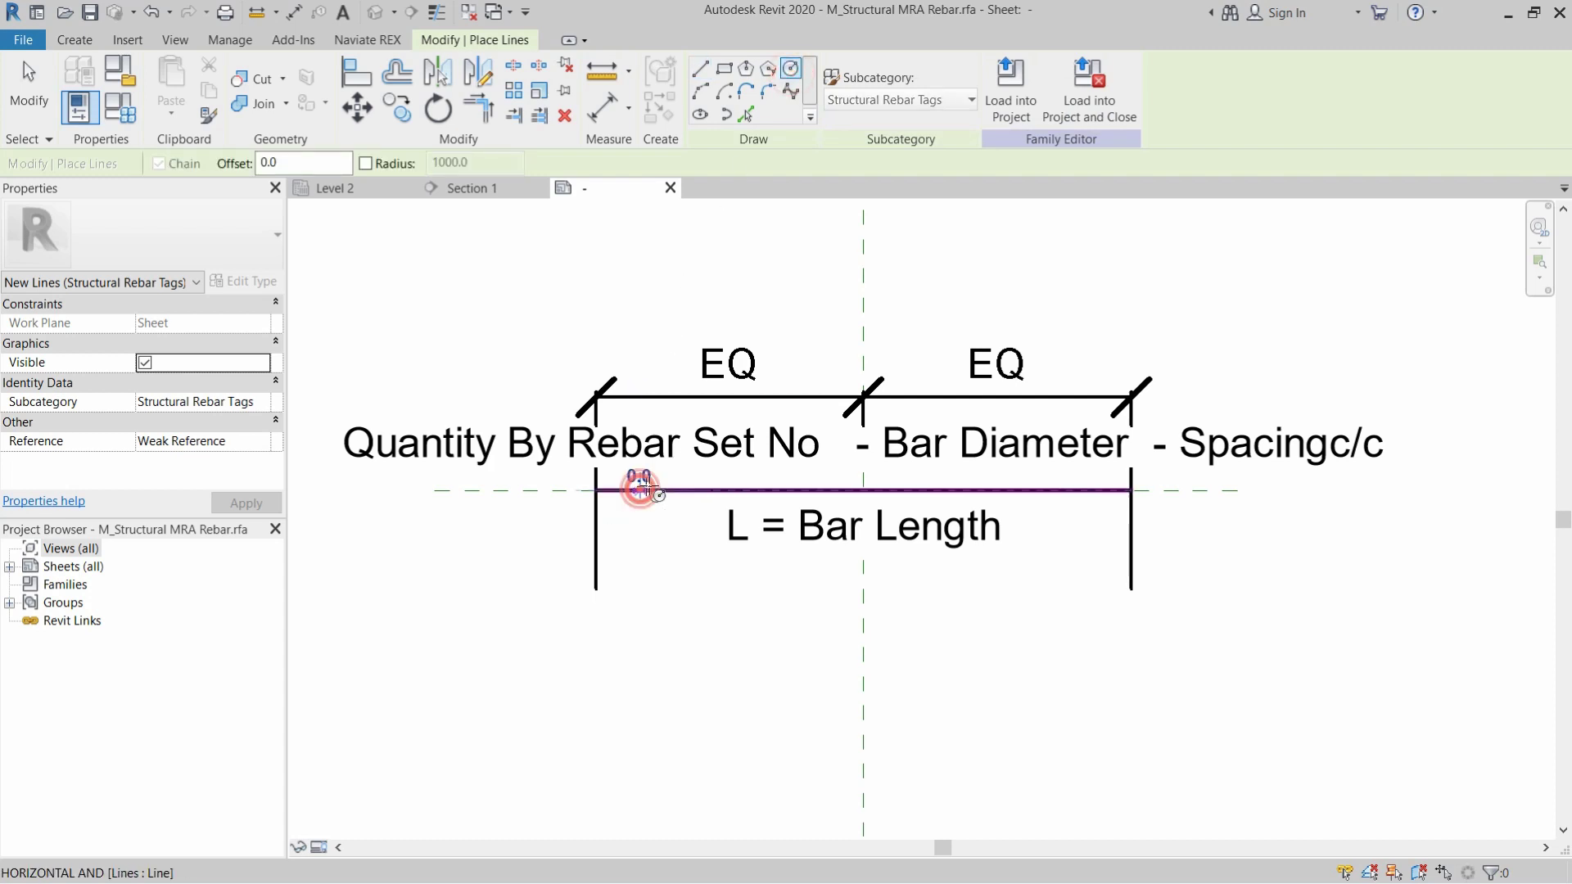
left_click(597, 491)
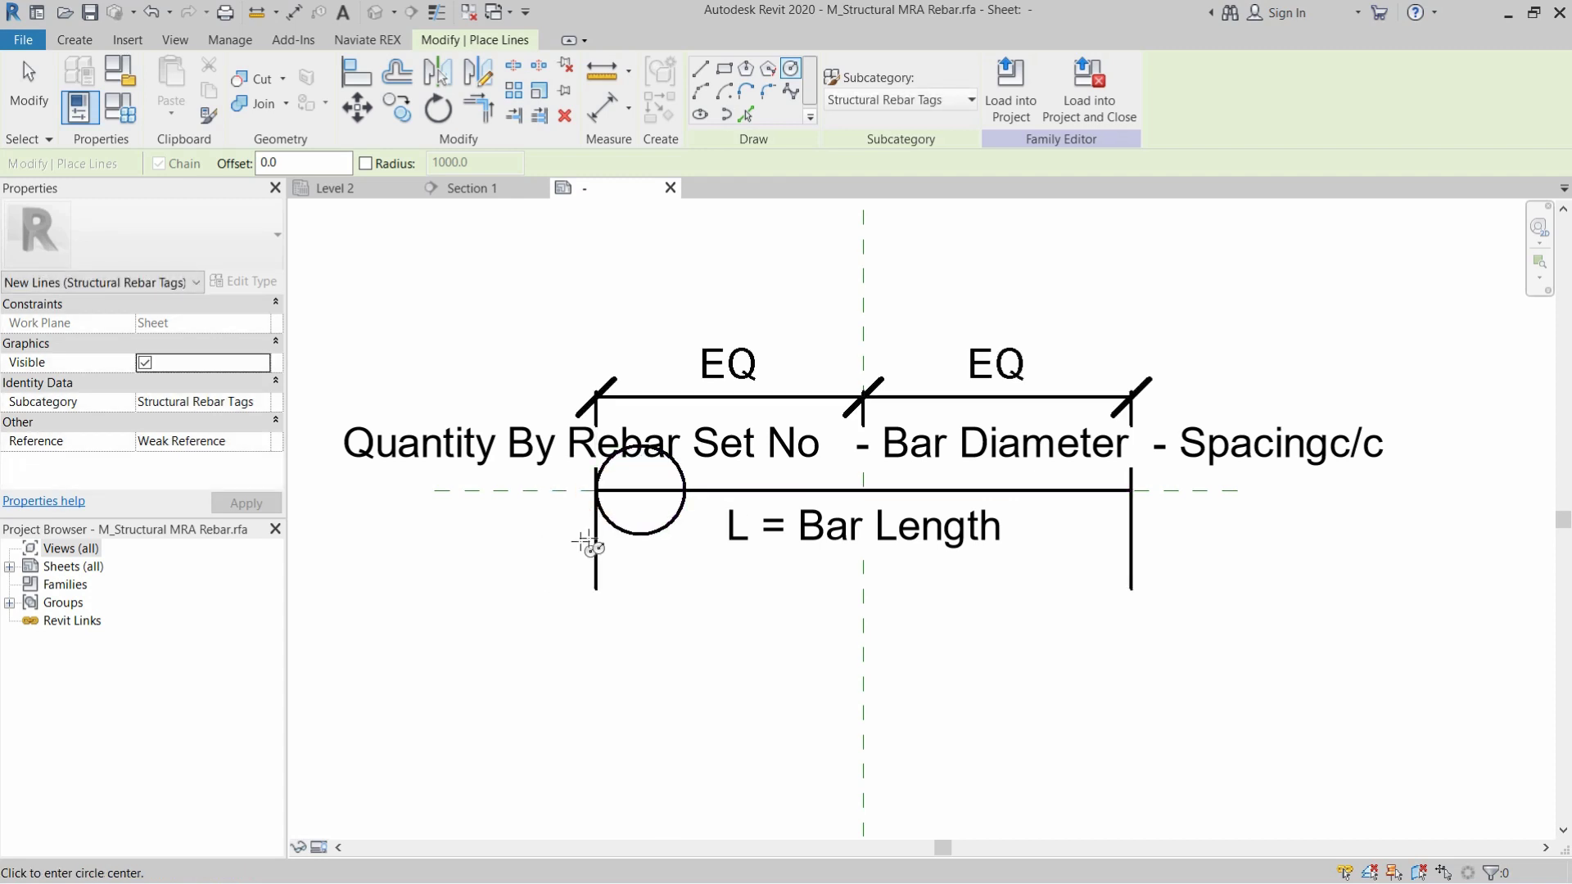
key("Escape")
left_click(624, 531)
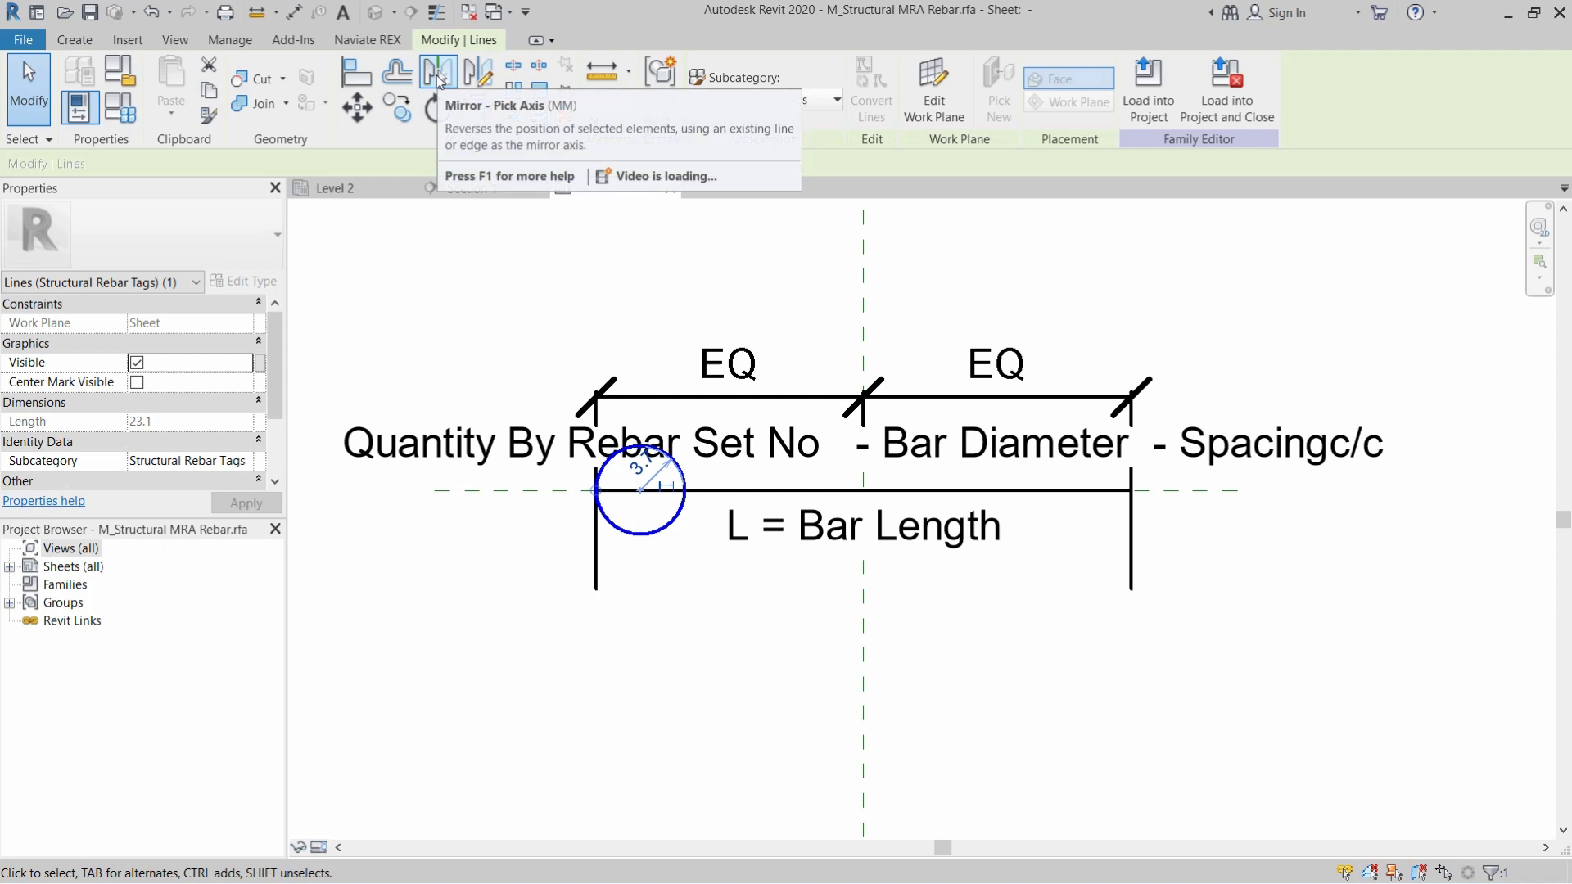
- Mirror a copy of the circle about the vertical centre reference plane
left_click(439, 78)
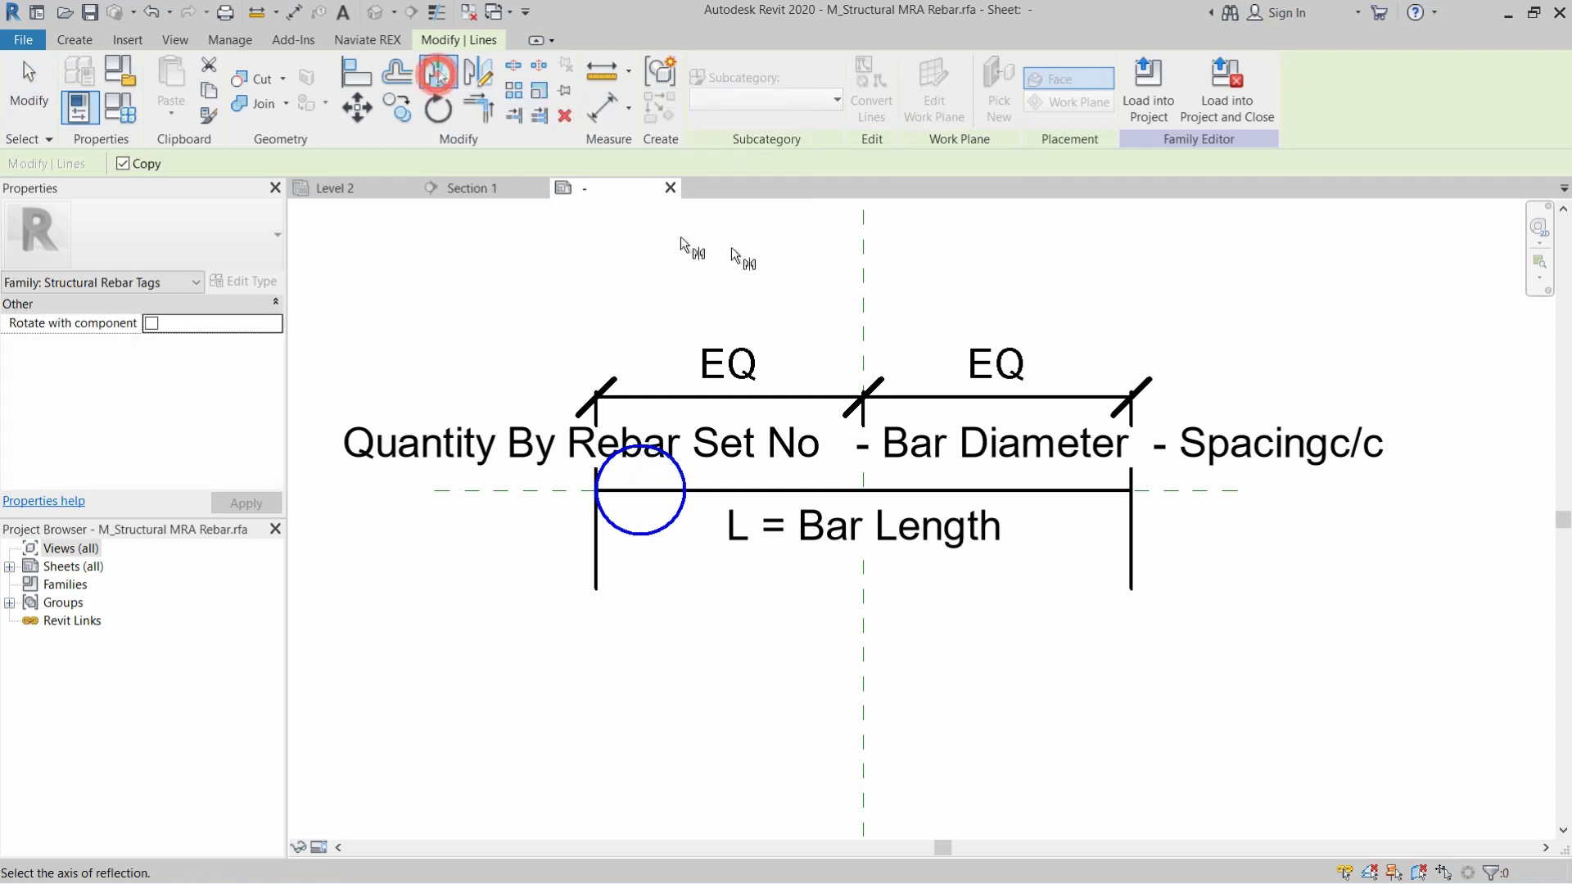
left_click(863, 278)
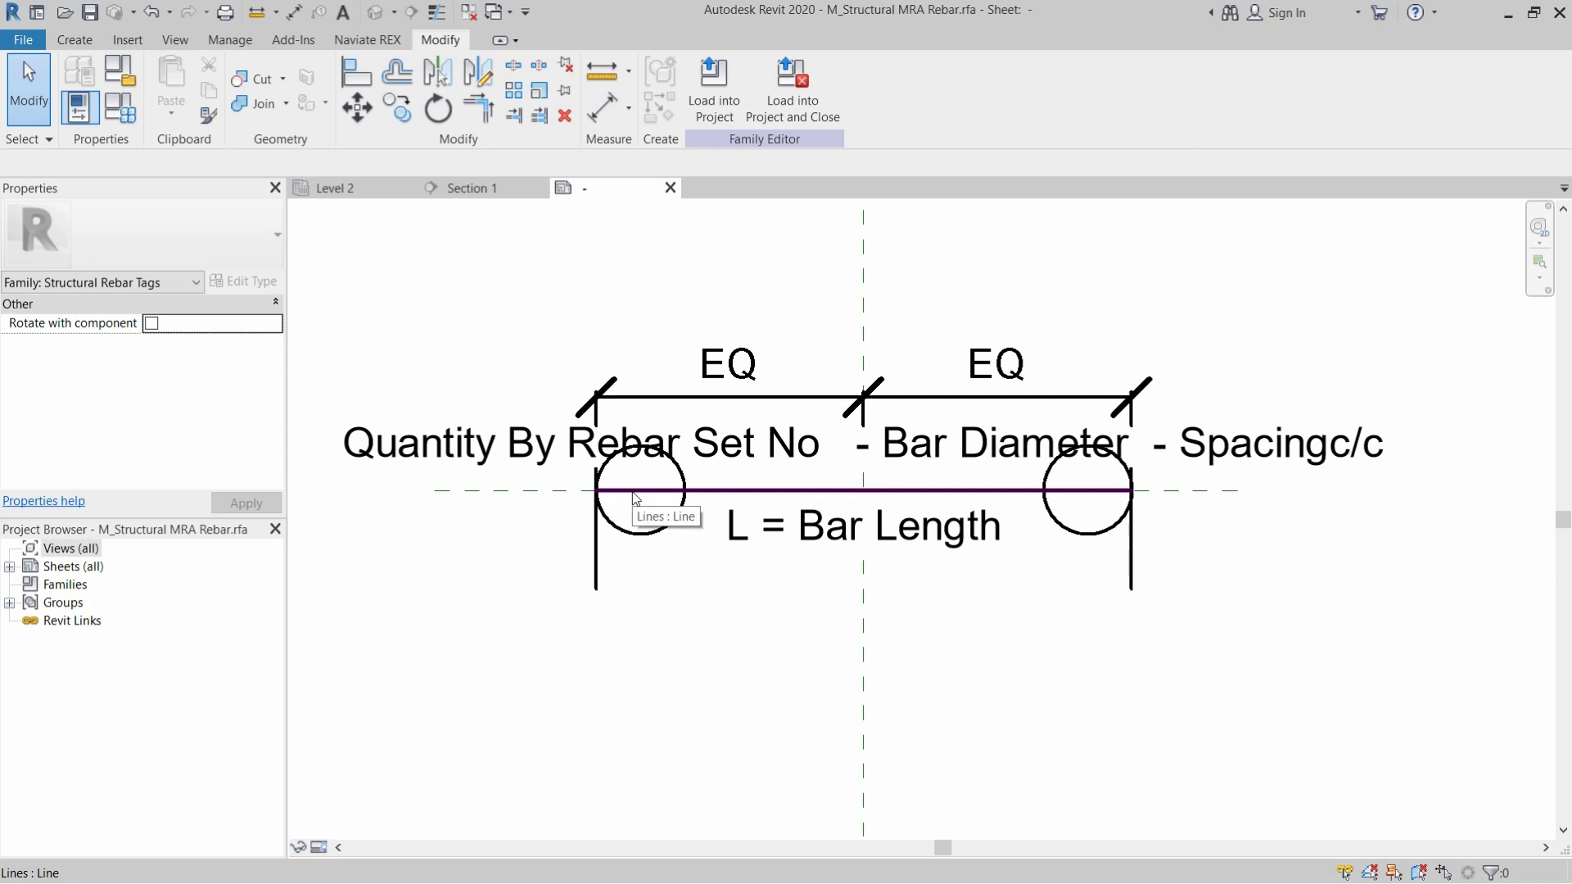
- Shorten the two overlapping horizontal lines, starting one at the left circle's inner edge and ending the other at the right circle's inner edge
left_click(778, 494)
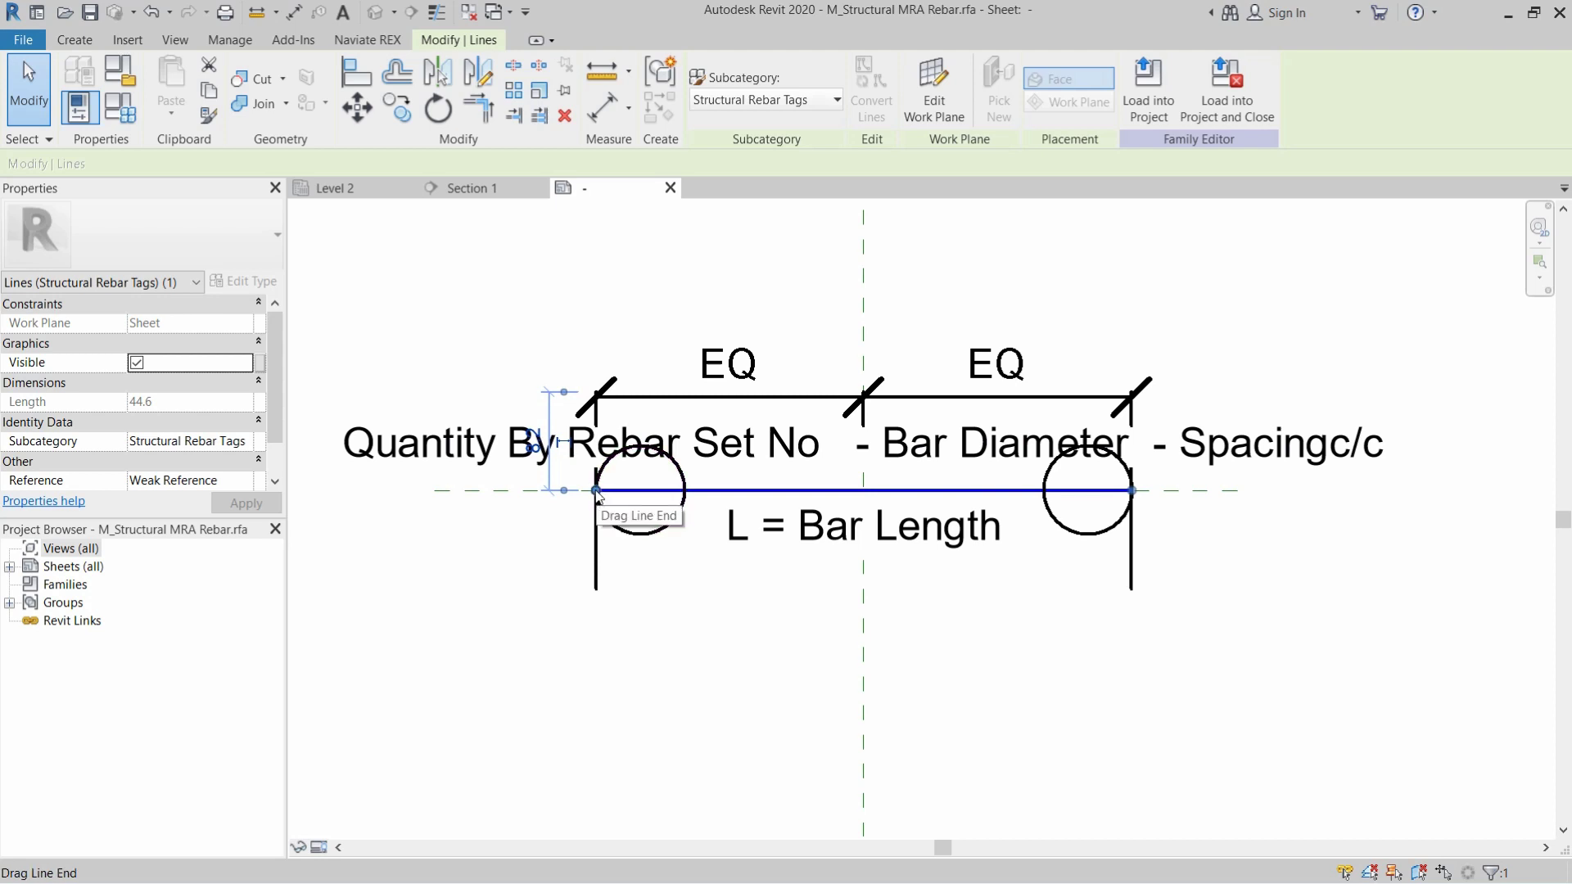
key("l")
key("i")
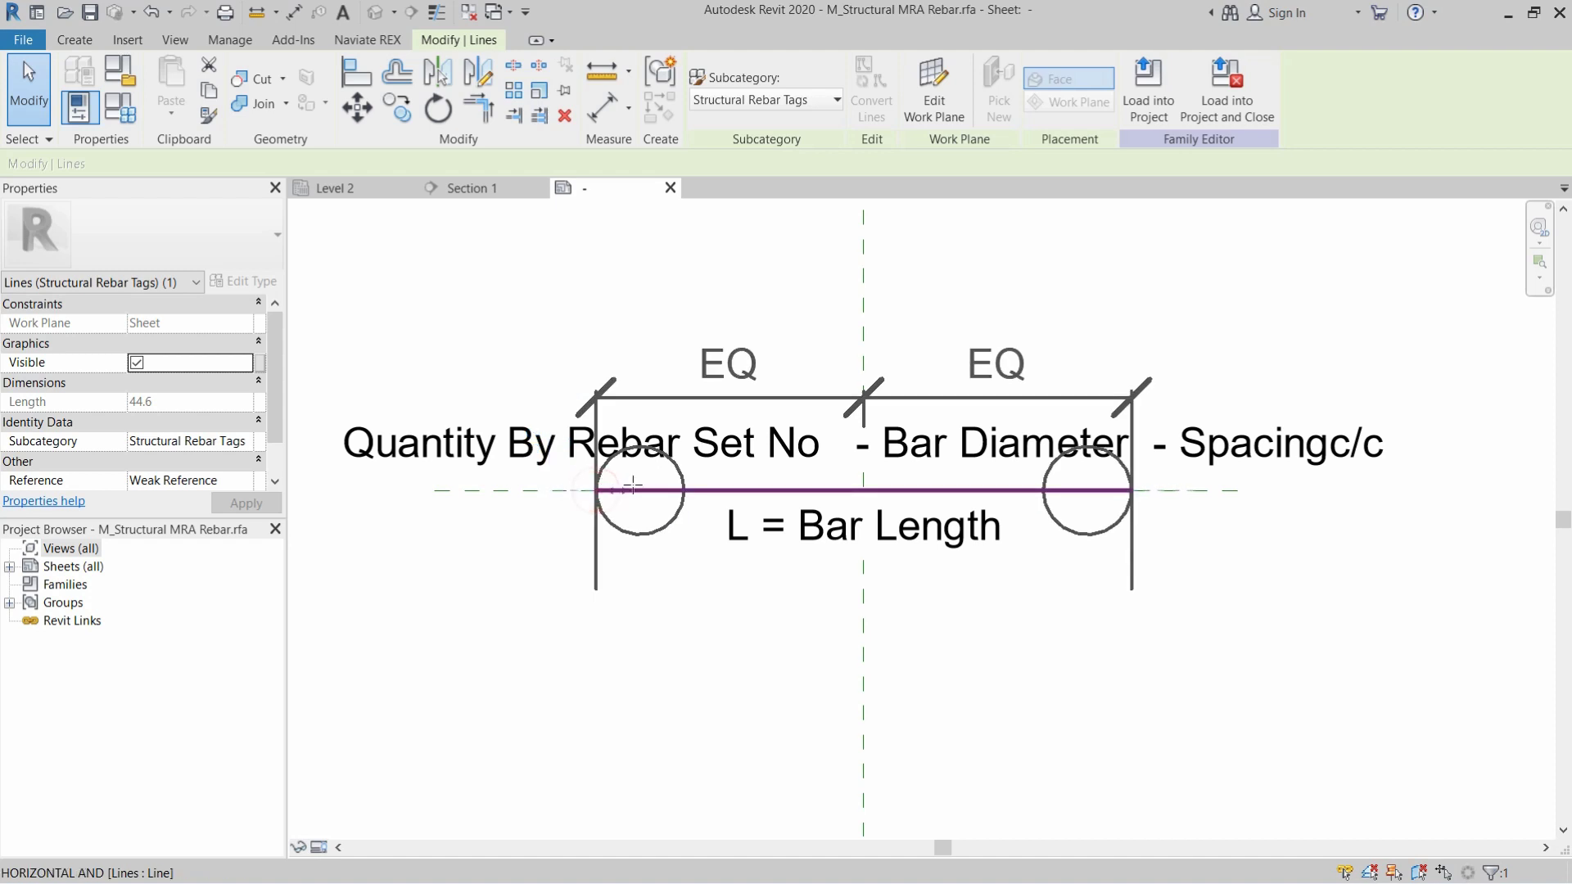
left_click(684, 490)
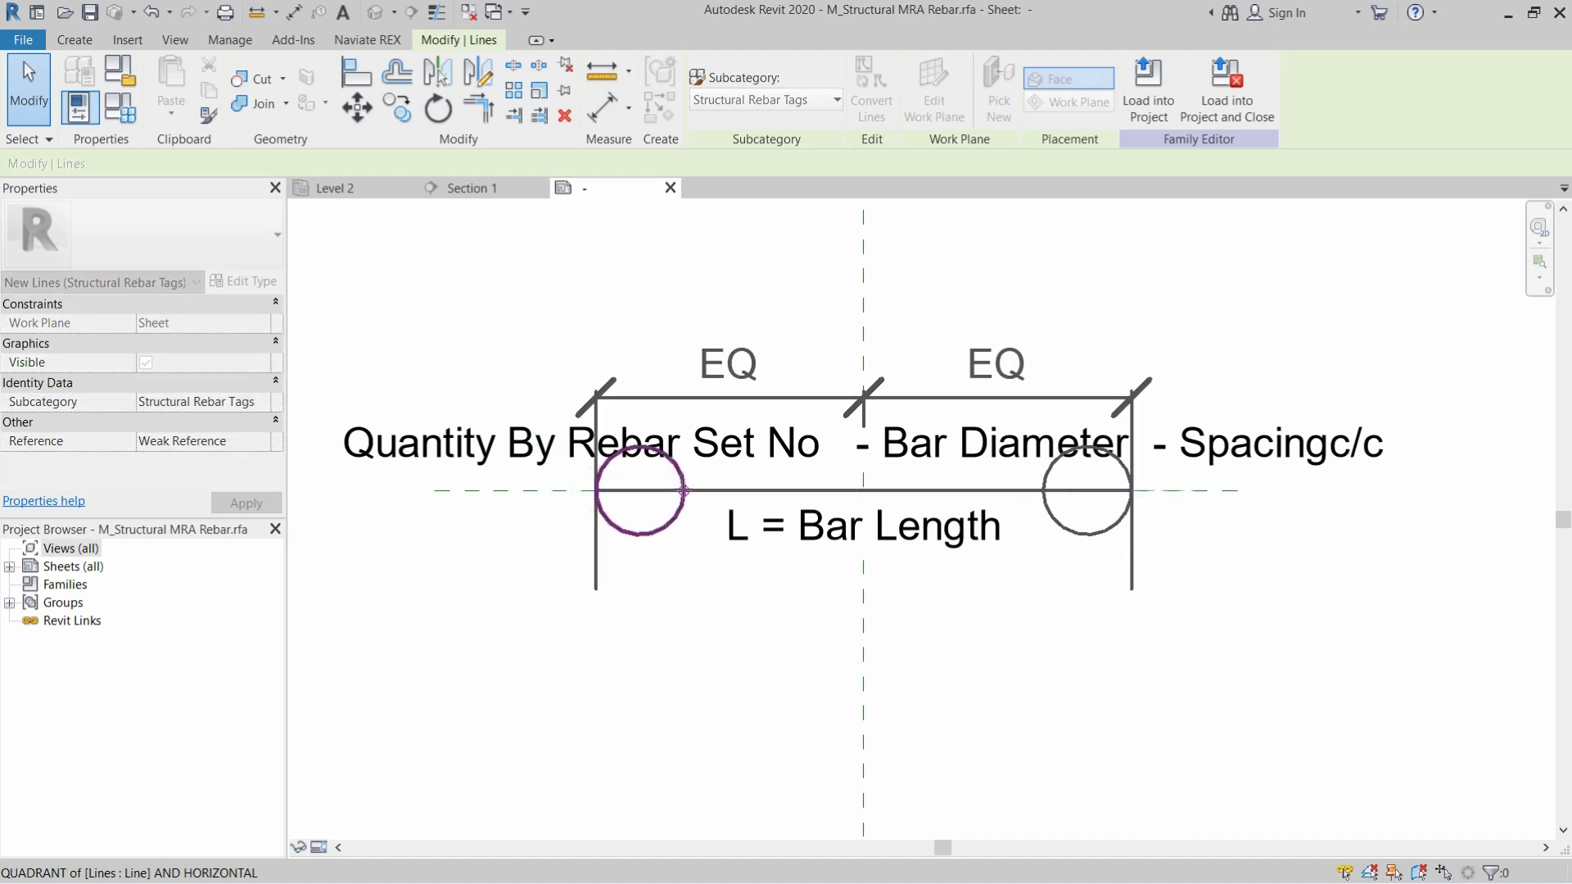
key("Escape")
key("Escape")
left_click(685, 602)
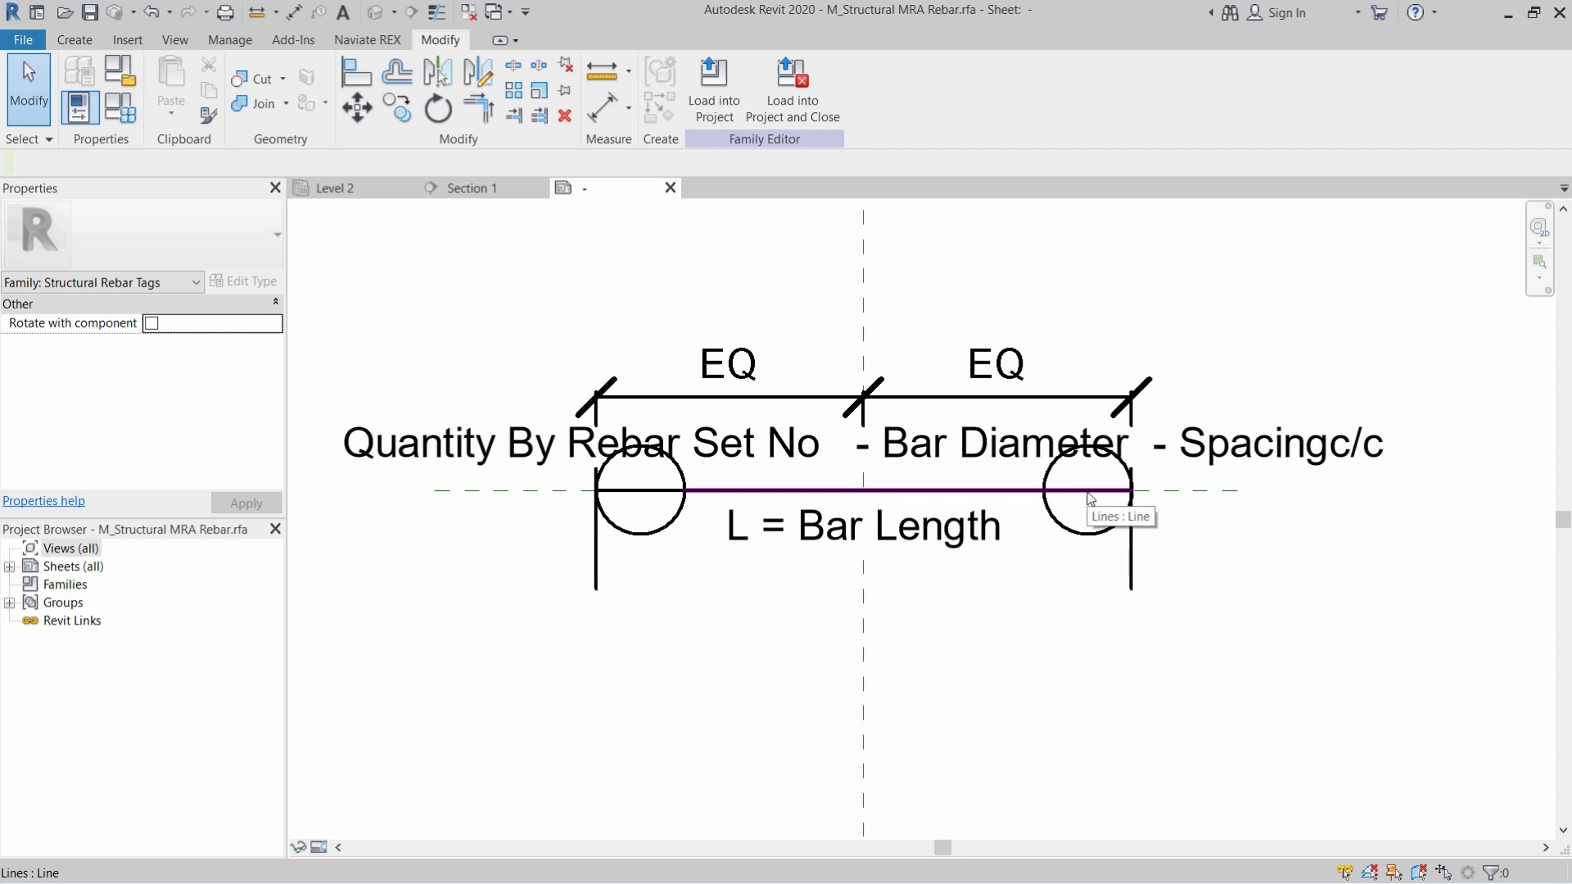
left_click(660, 490)
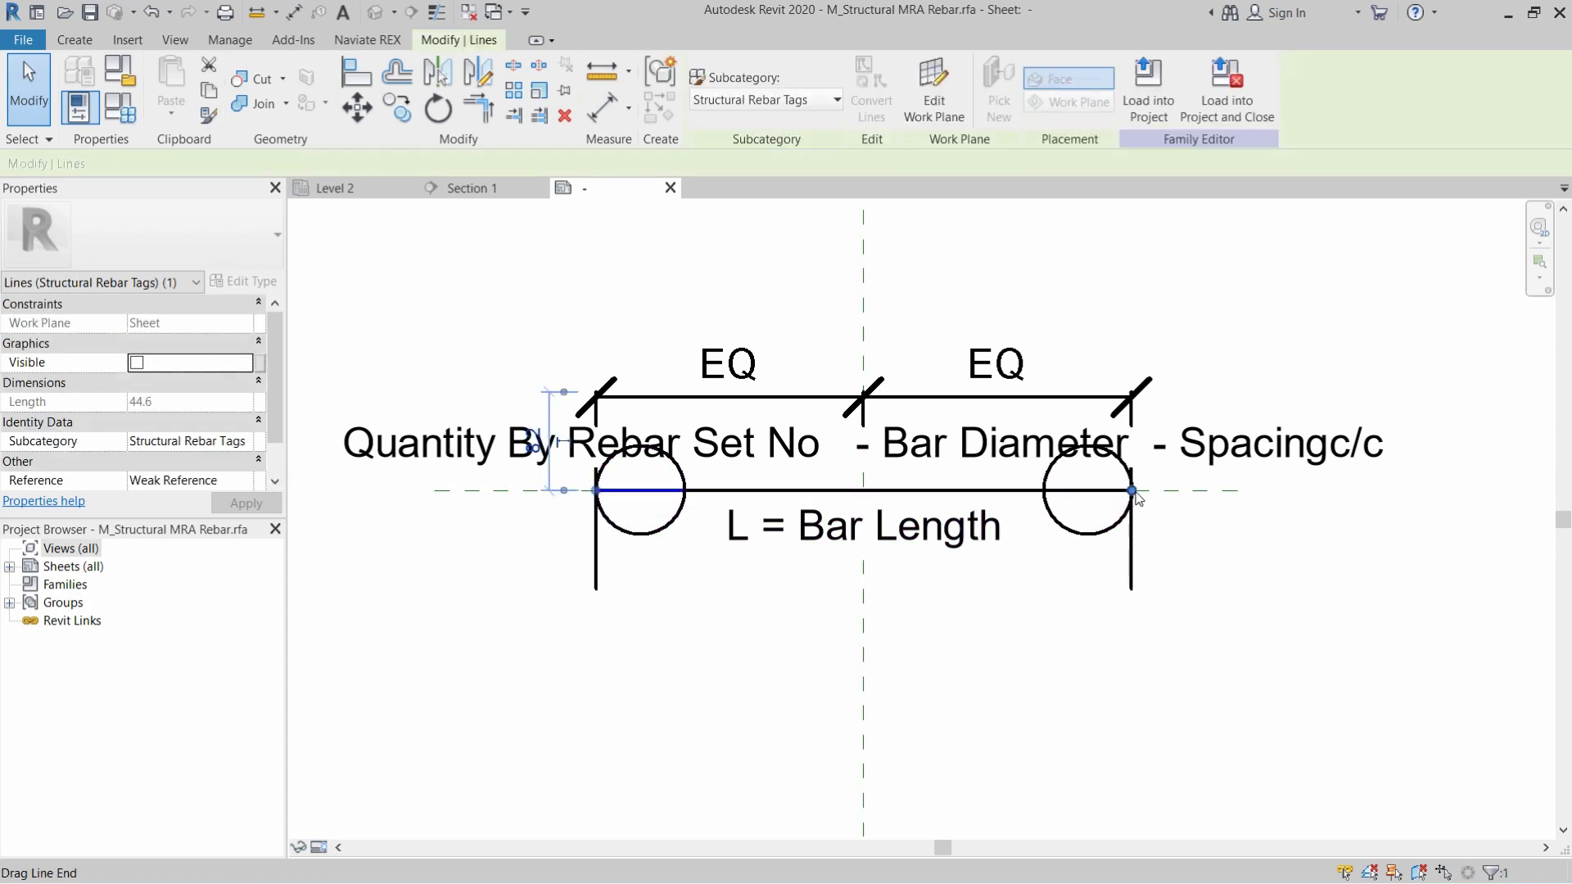
left_click_drag(1133, 492, 1044, 491)
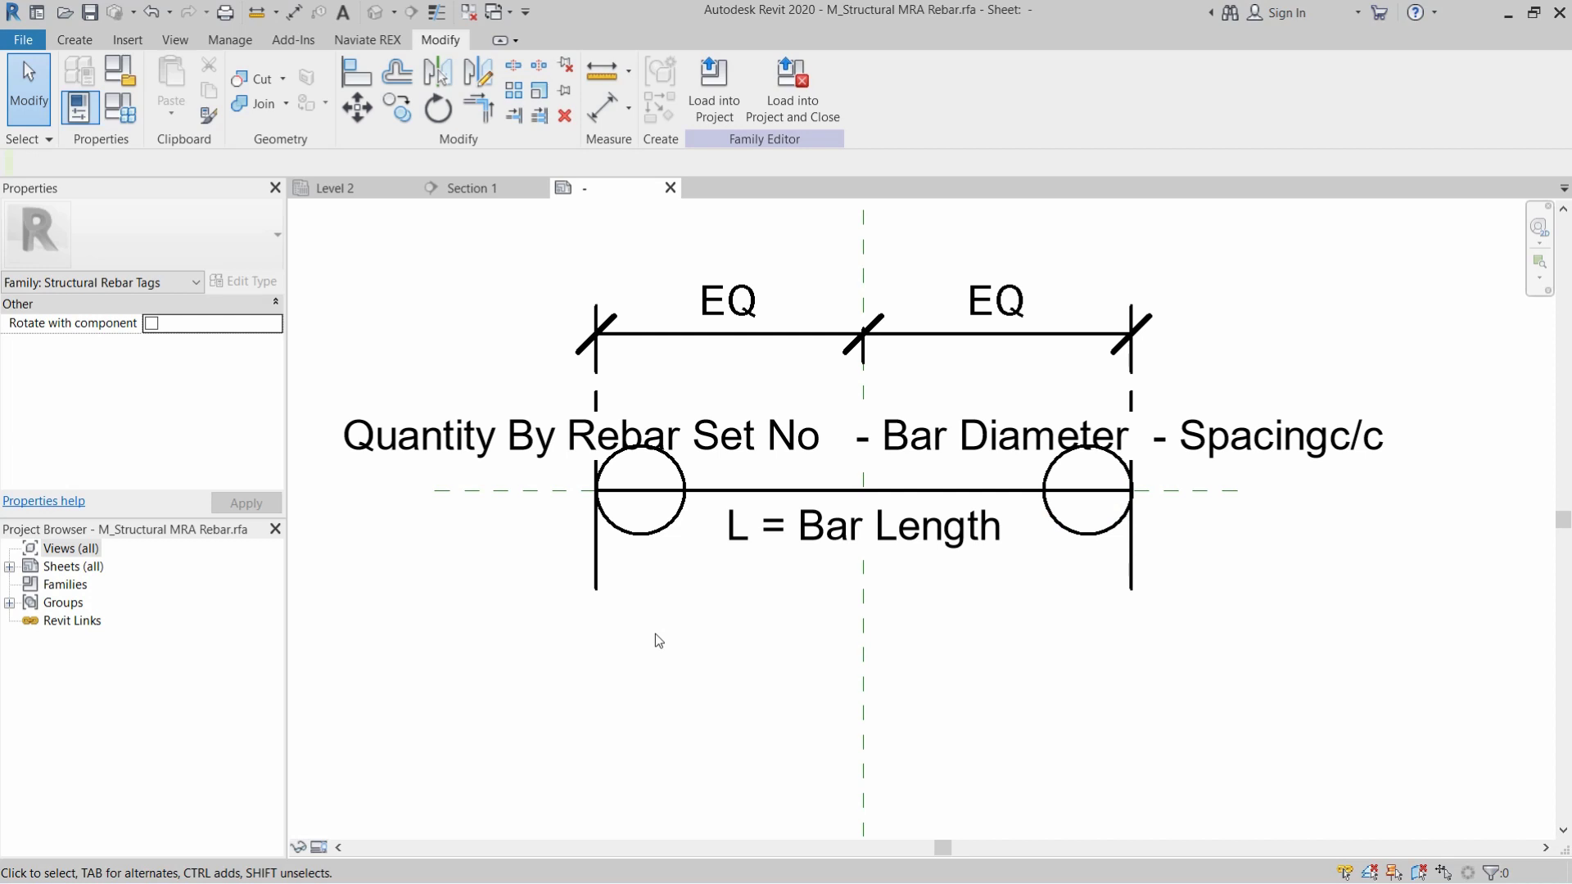
- Copy the Bar Length label from the vertical centre line to the centre of the left circle
left_click(784, 536)
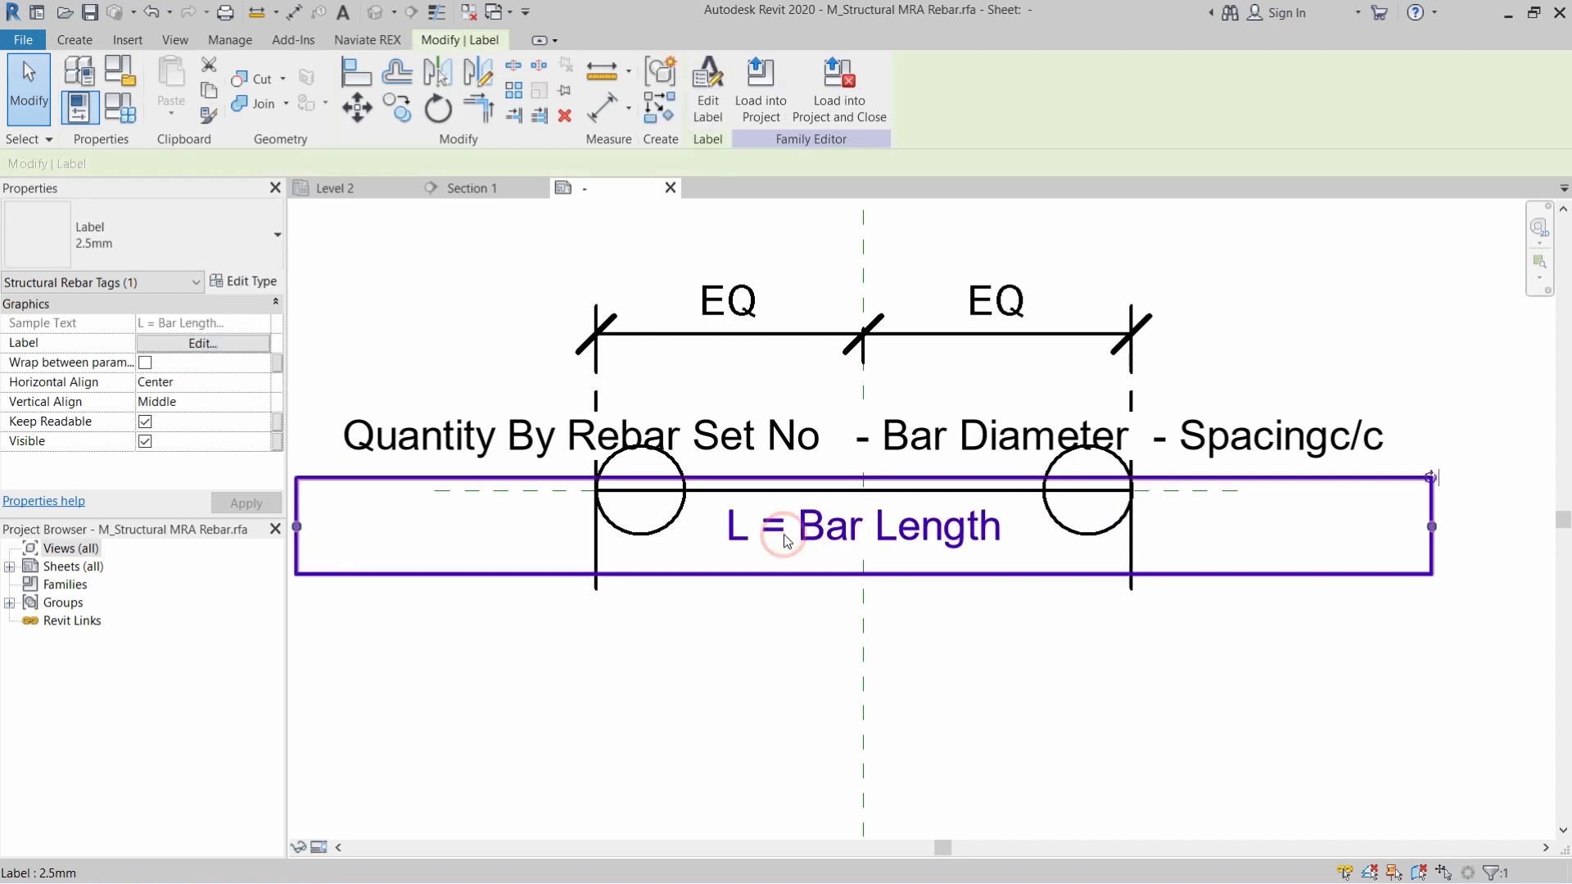
left_click(409, 116)
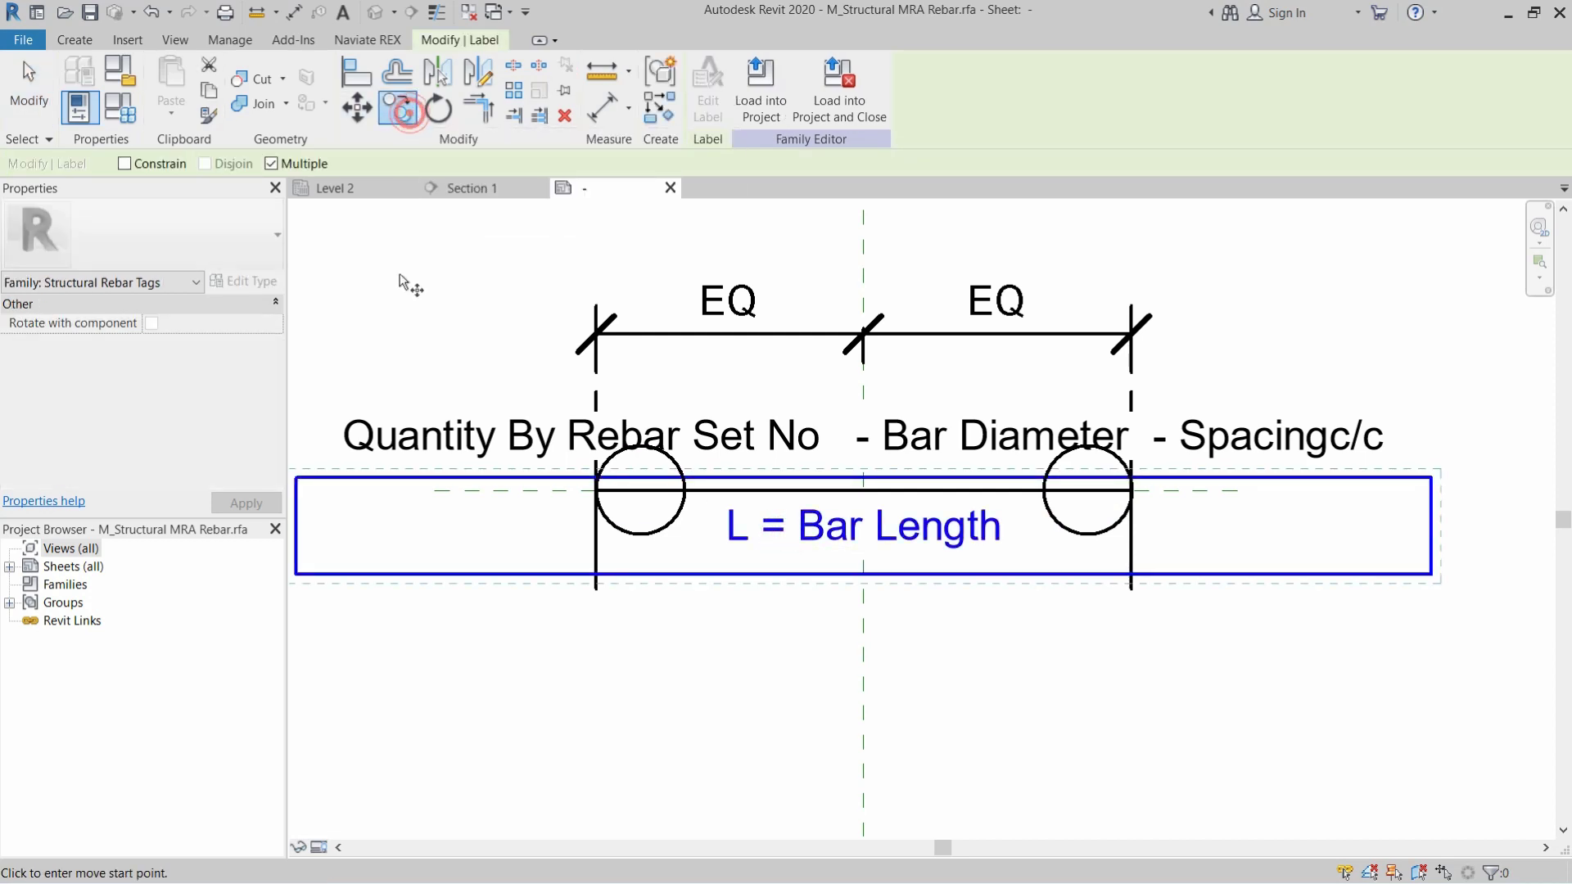
left_click(863, 528)
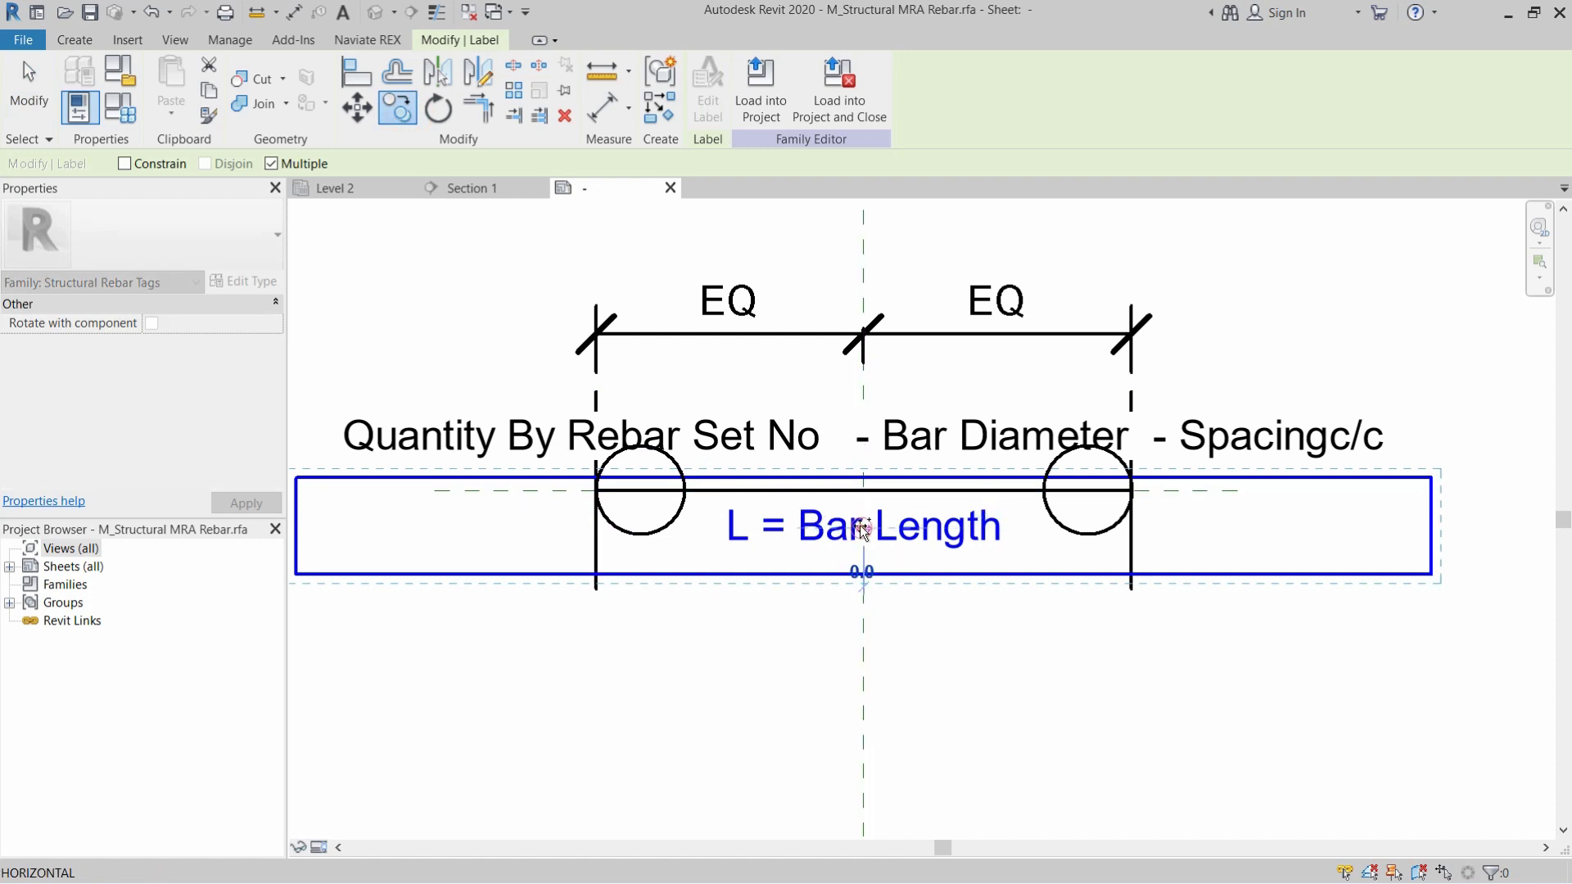
left_click(640, 491)
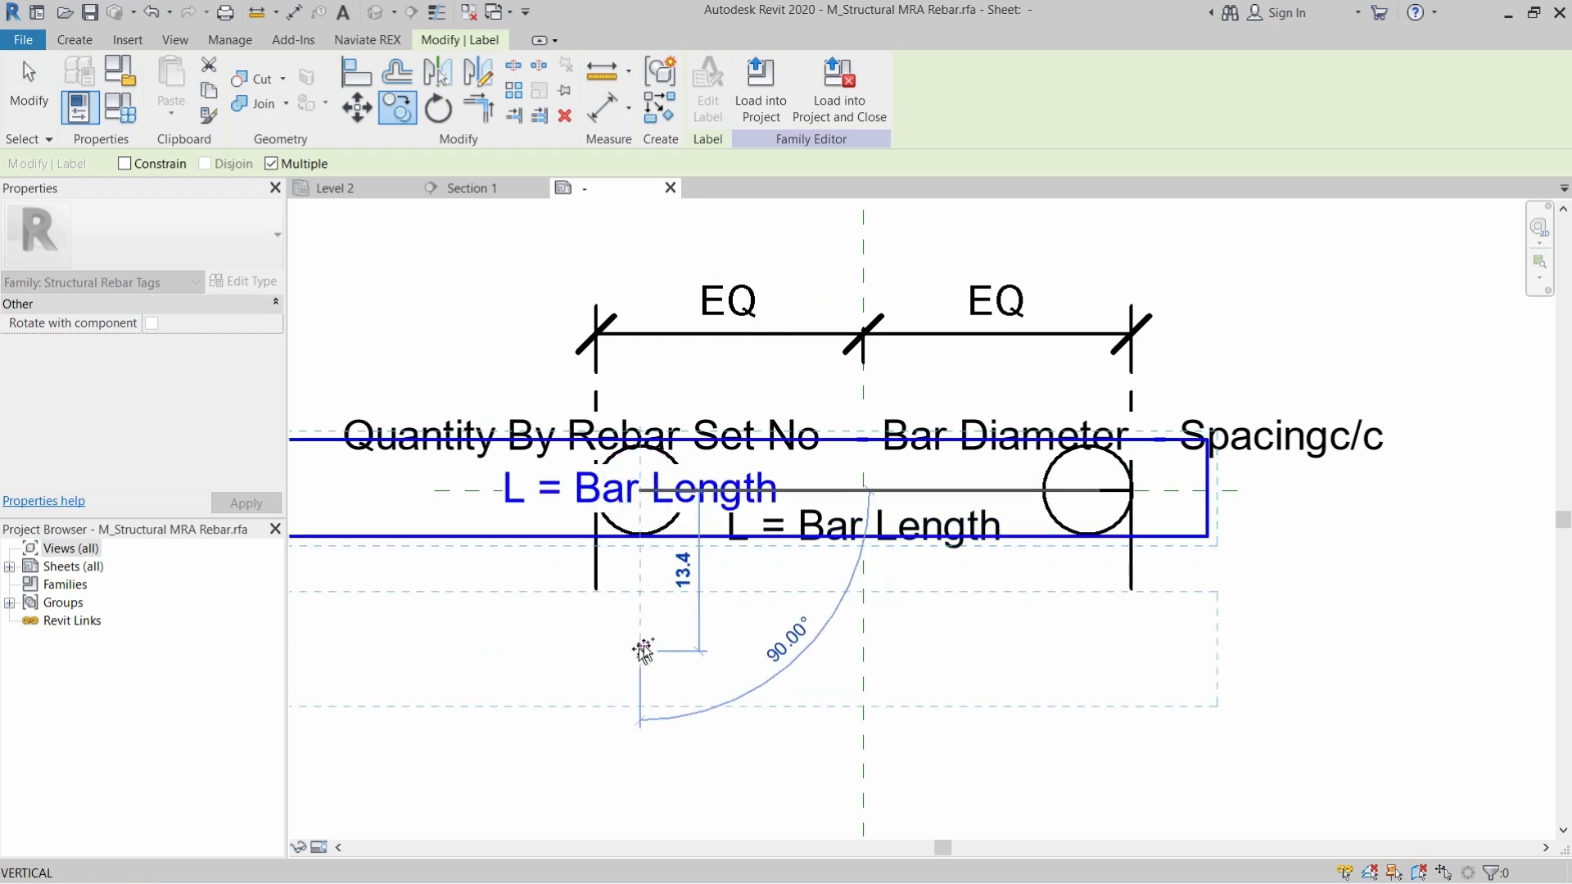
key("Escape")
key("Escape")
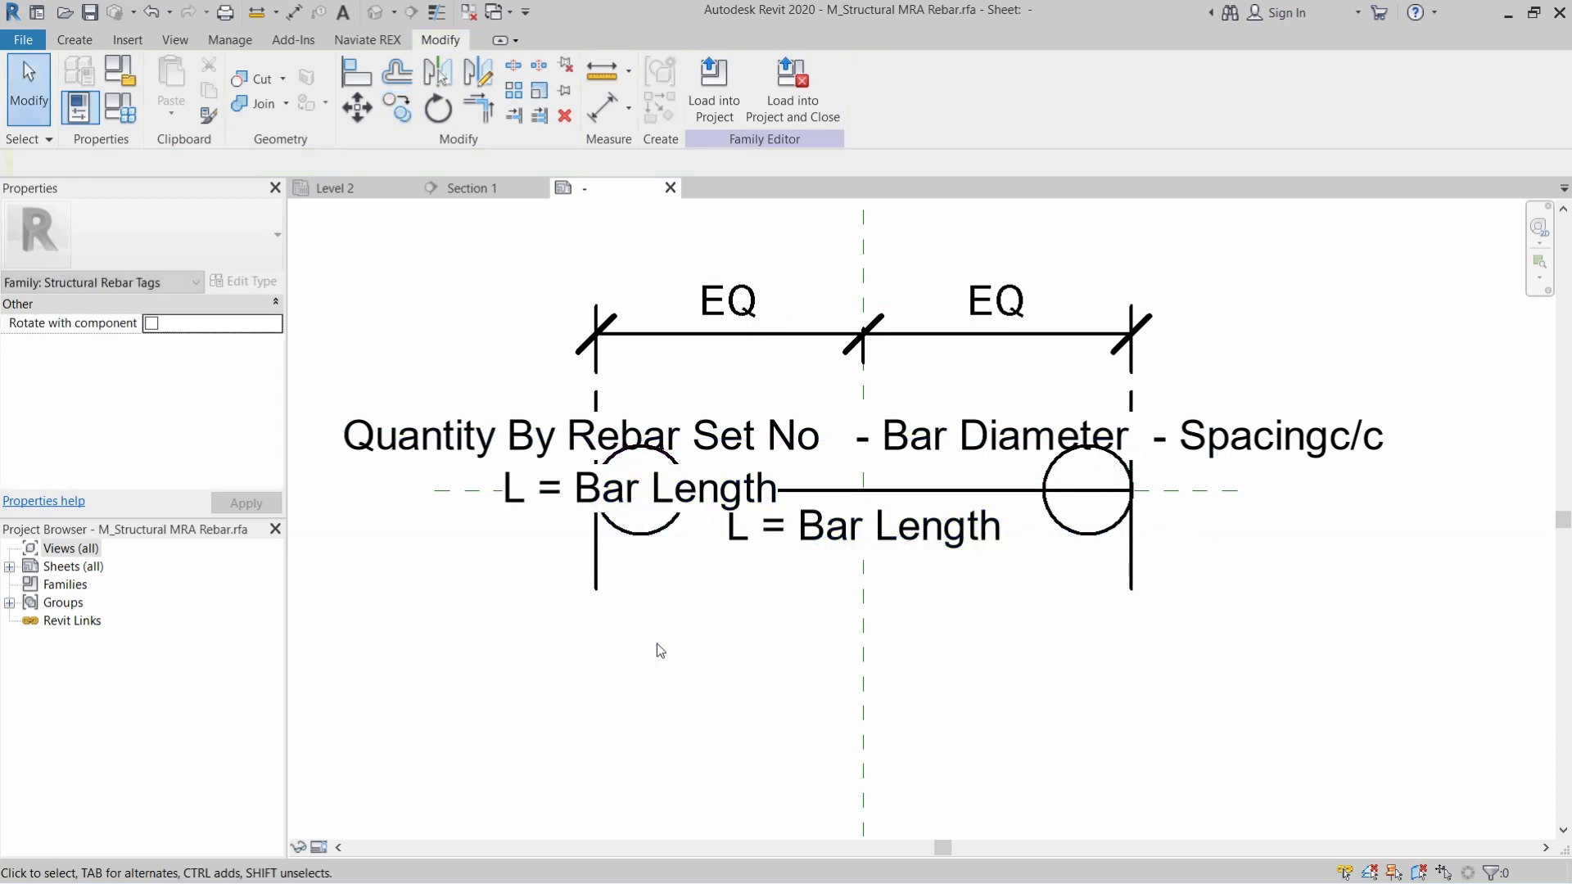
- Replace the Bar Length parameter with Schedule Mark in the label copied onto the left circle
left_click(541, 487)
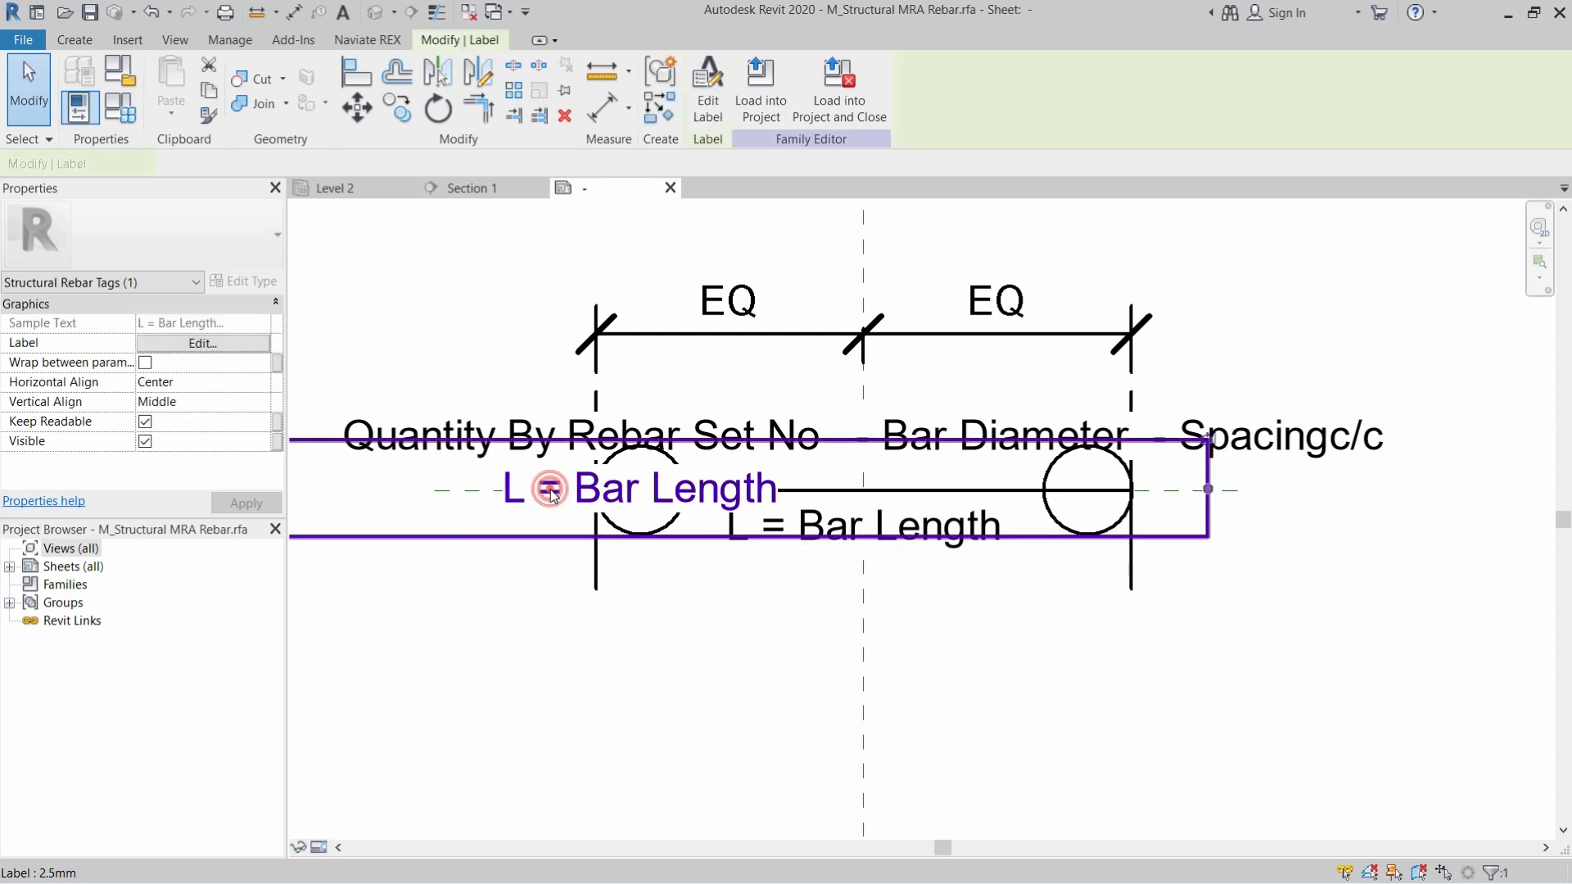
left_click(201, 344)
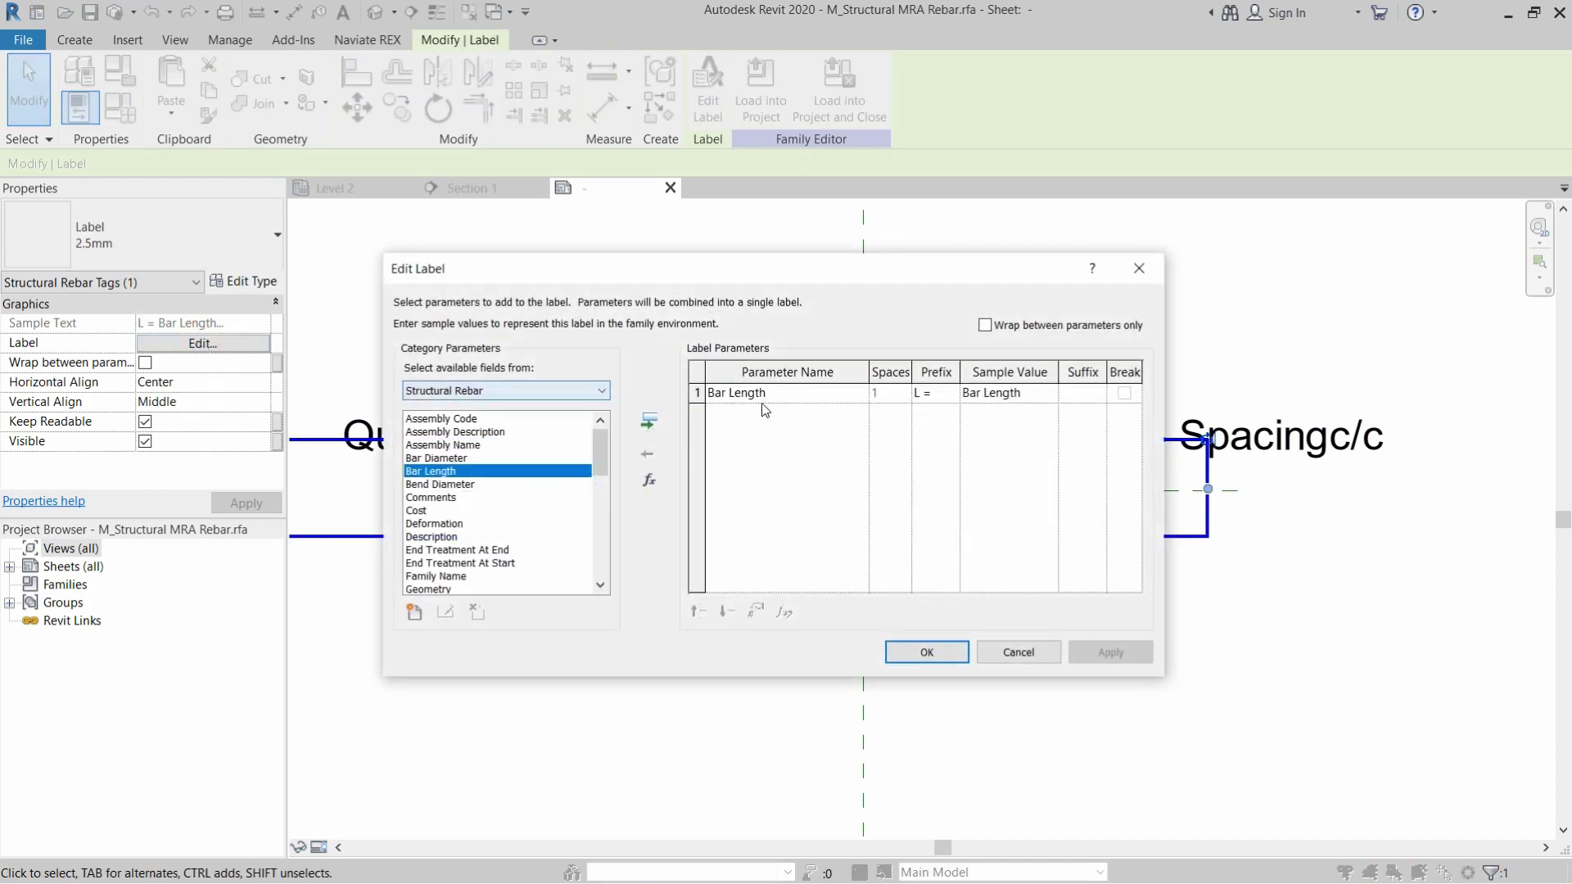
left_click(817, 393)
left_click(648, 454)
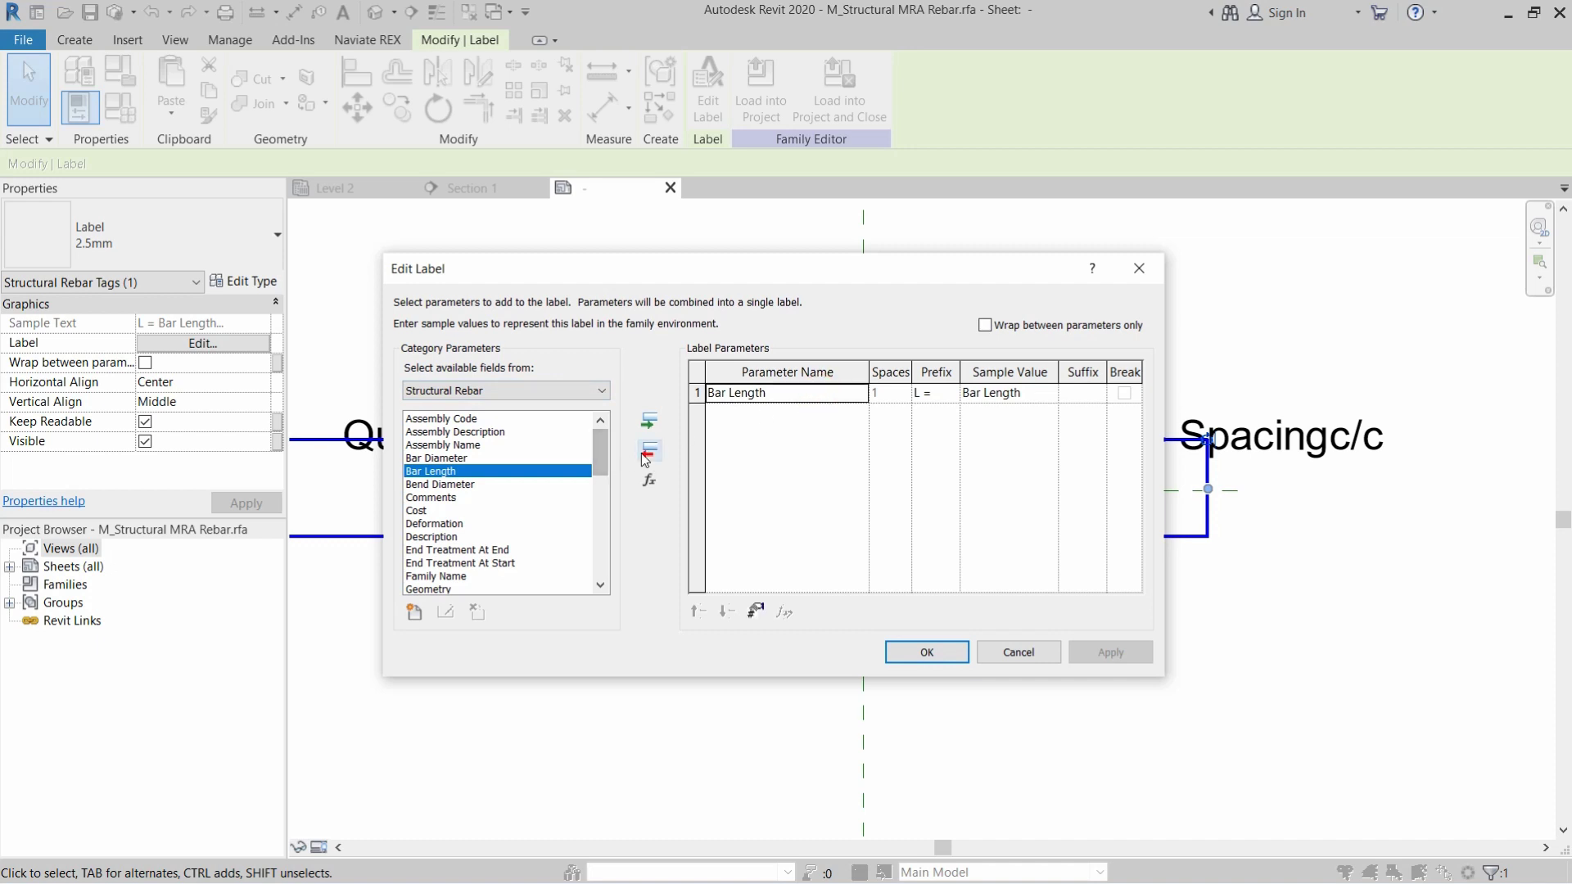
scroll(457, 541, "down", 10)
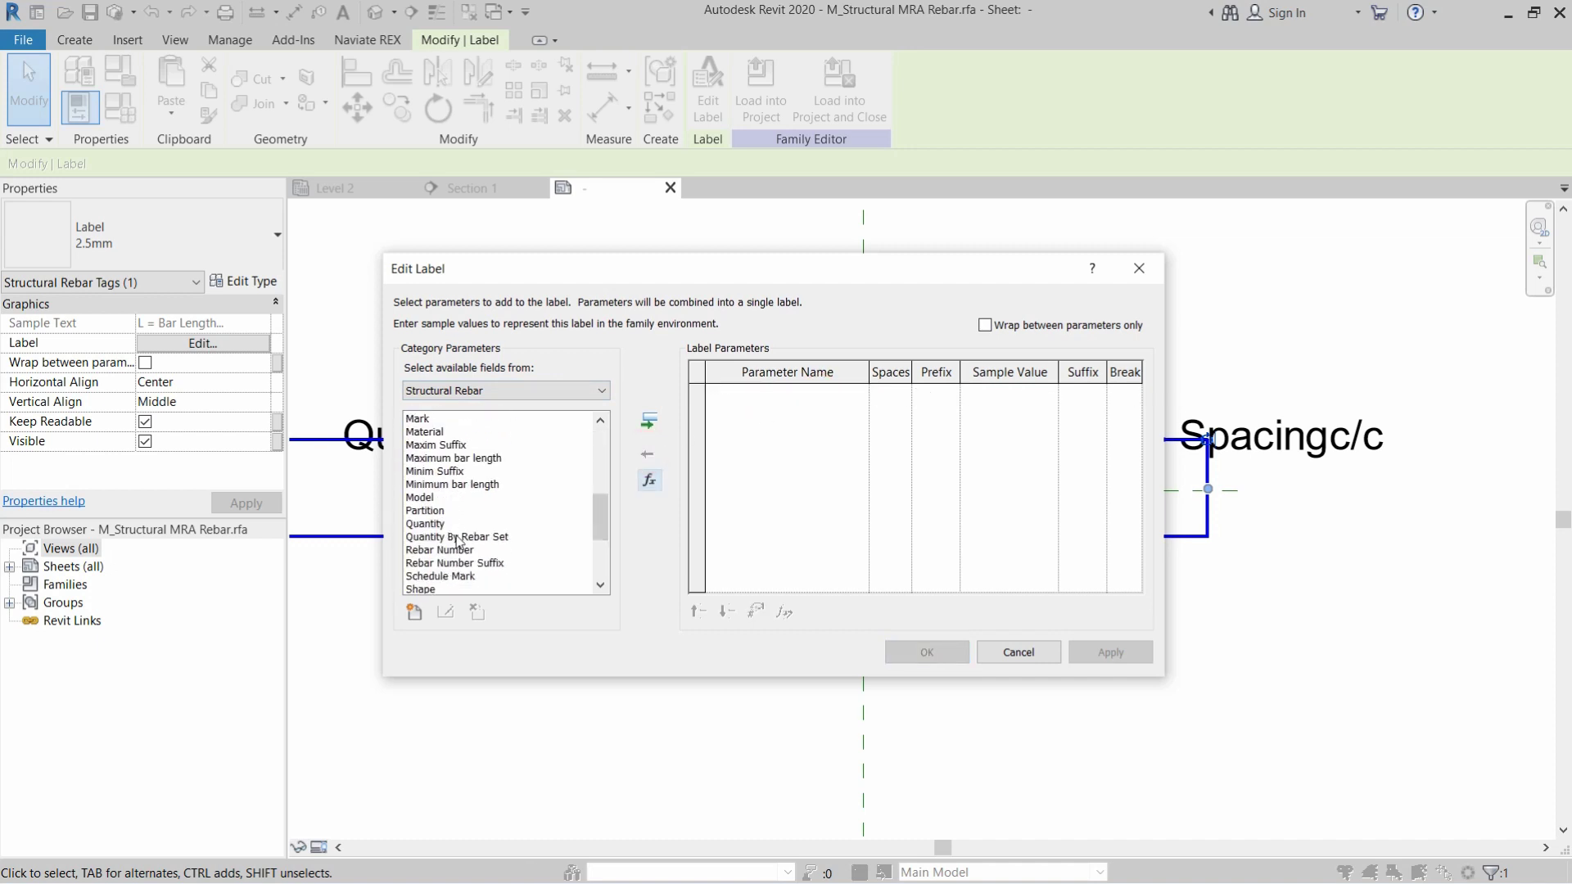
double_click(446, 485)
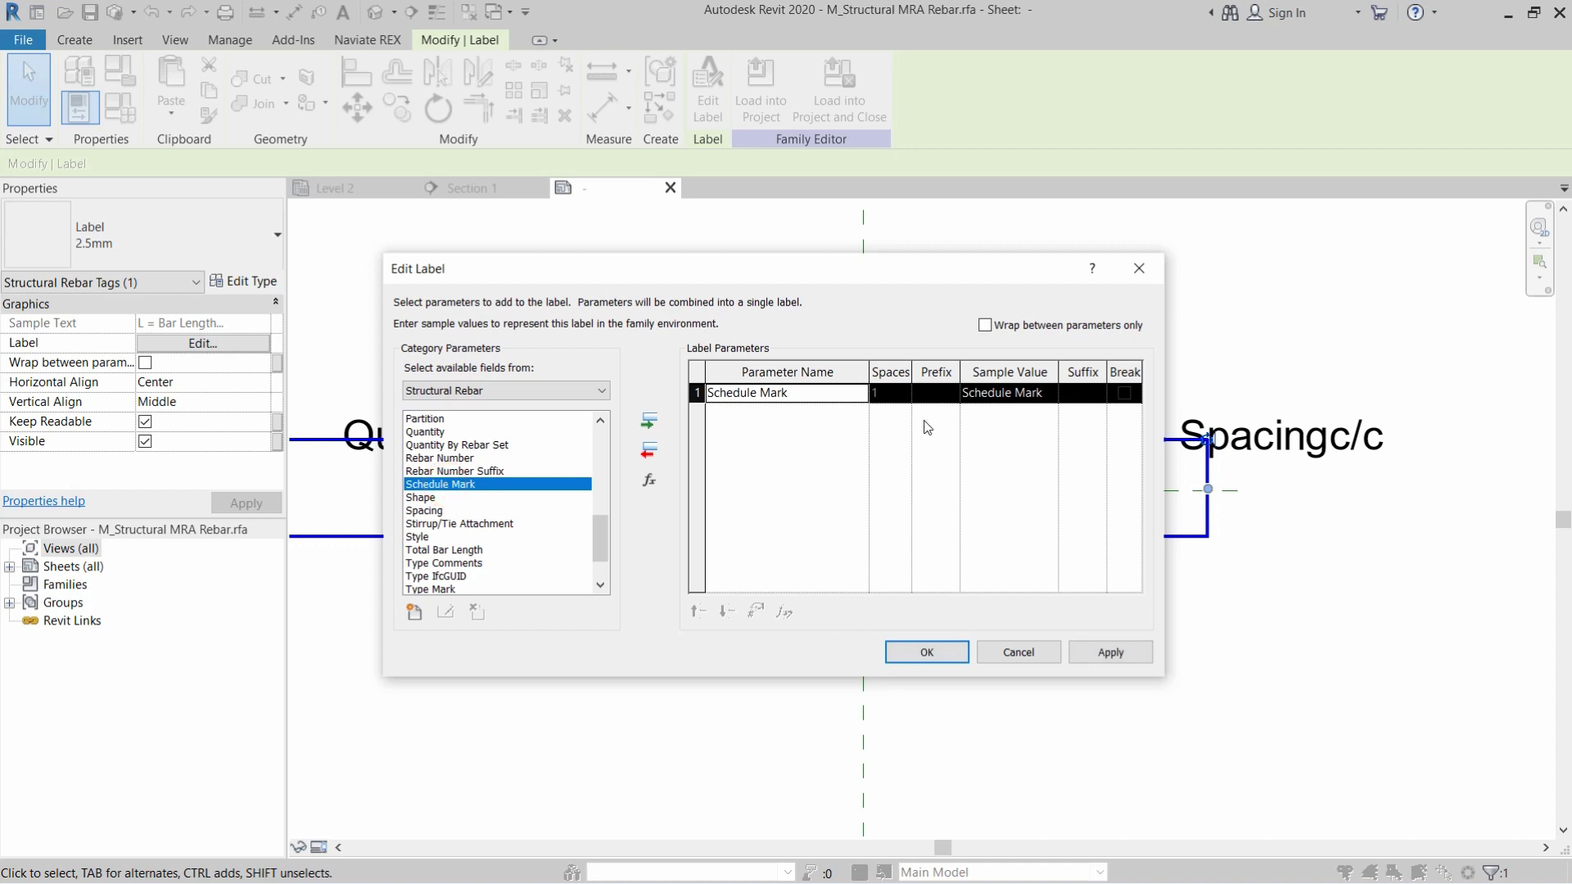
left_click(1110, 651)
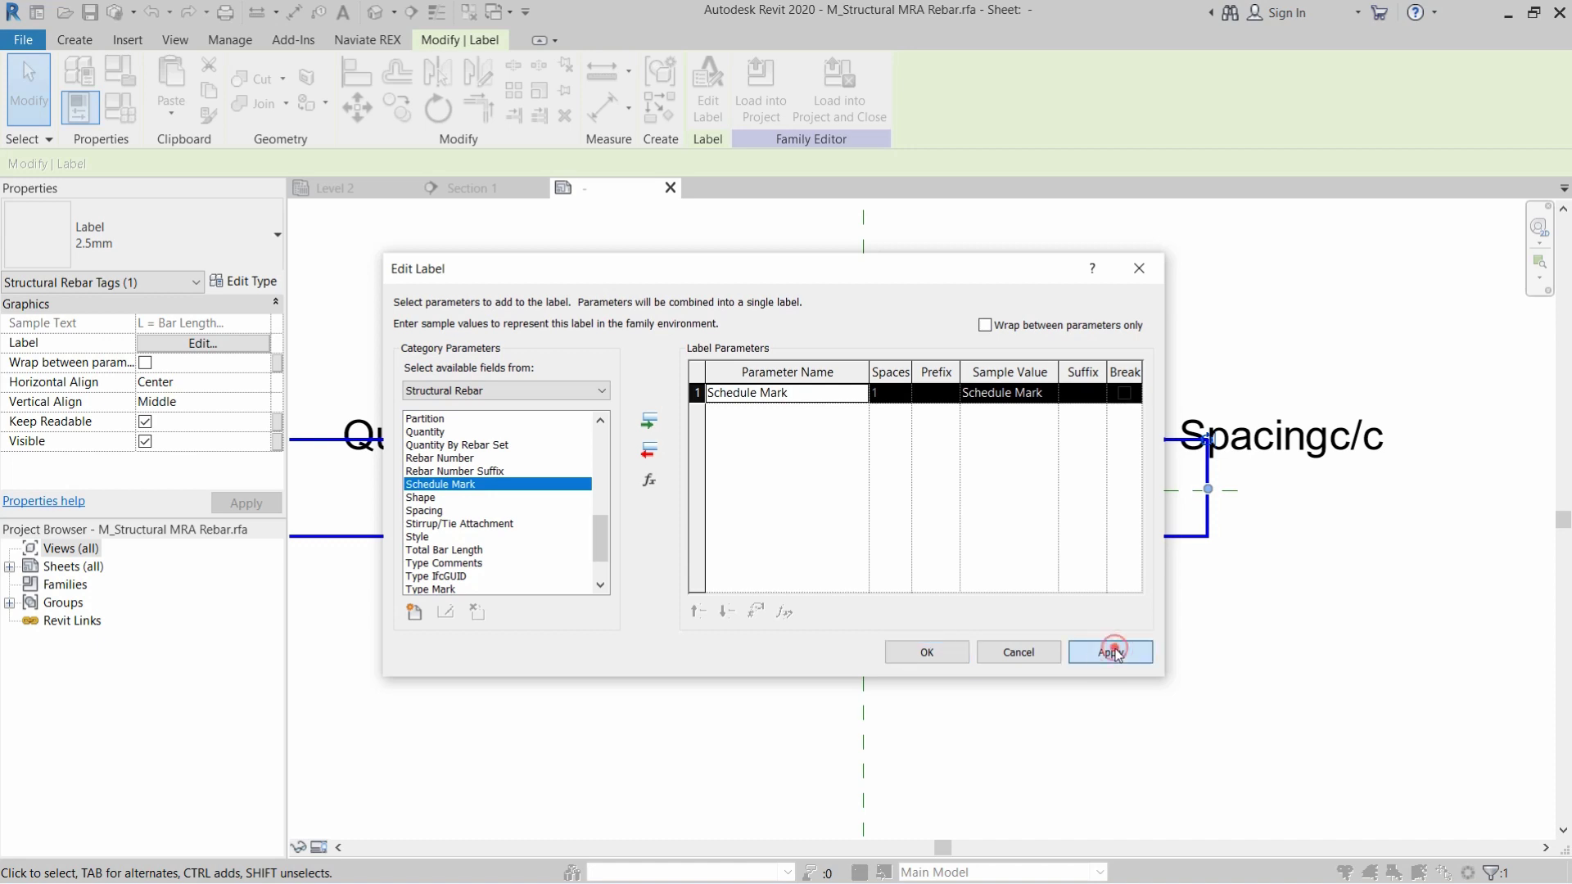
left_click(927, 653)
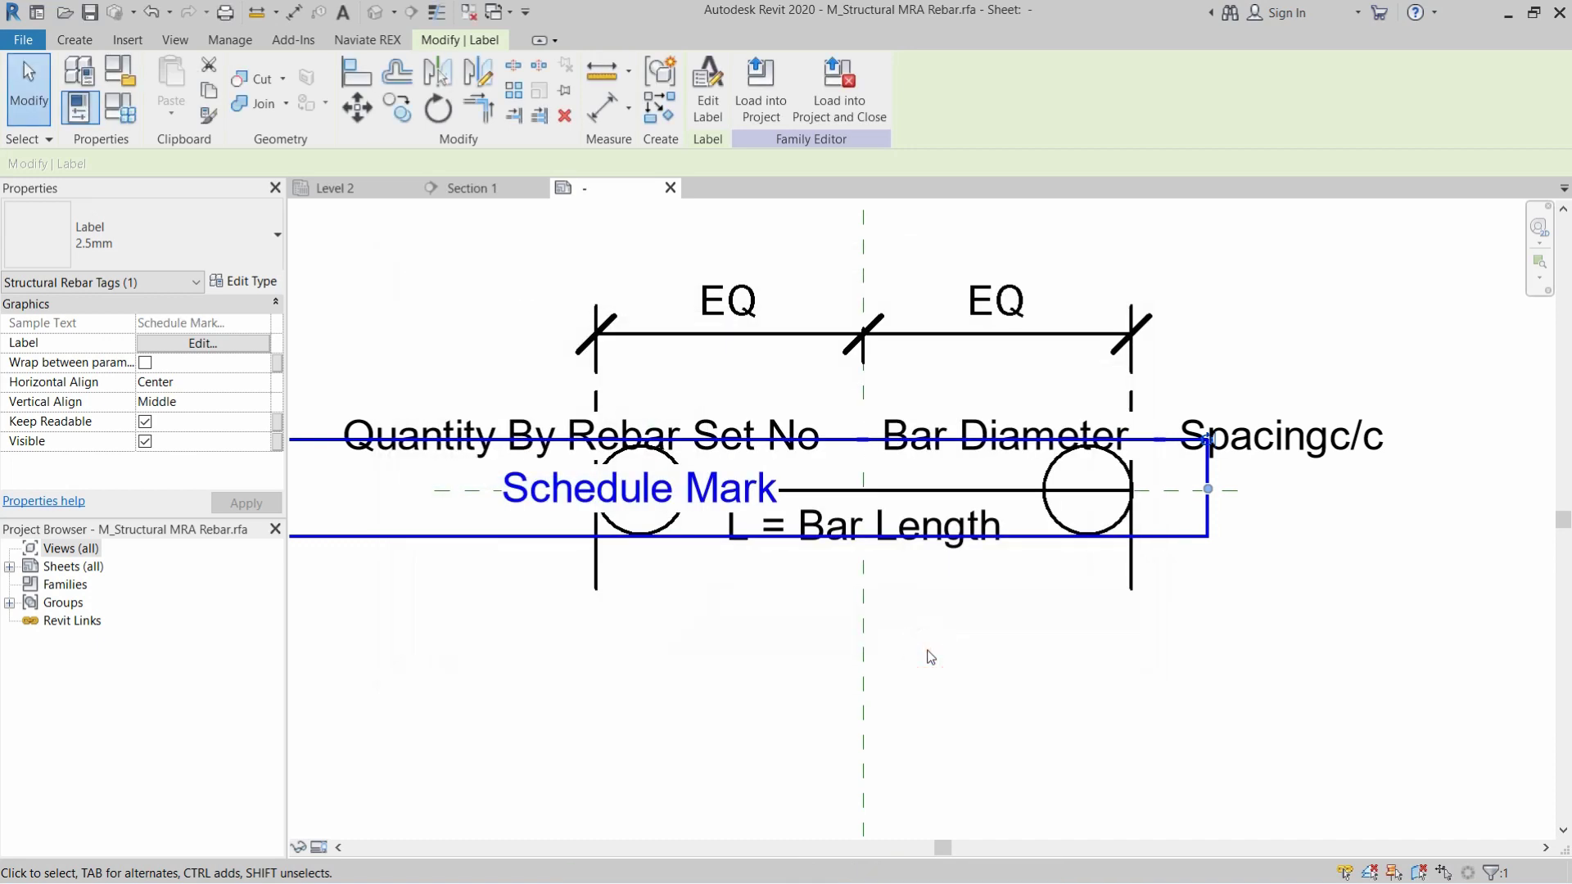
- Narrow the Schedule Mark label's text box so it fits closely around the text on one line
left_click(533, 504)
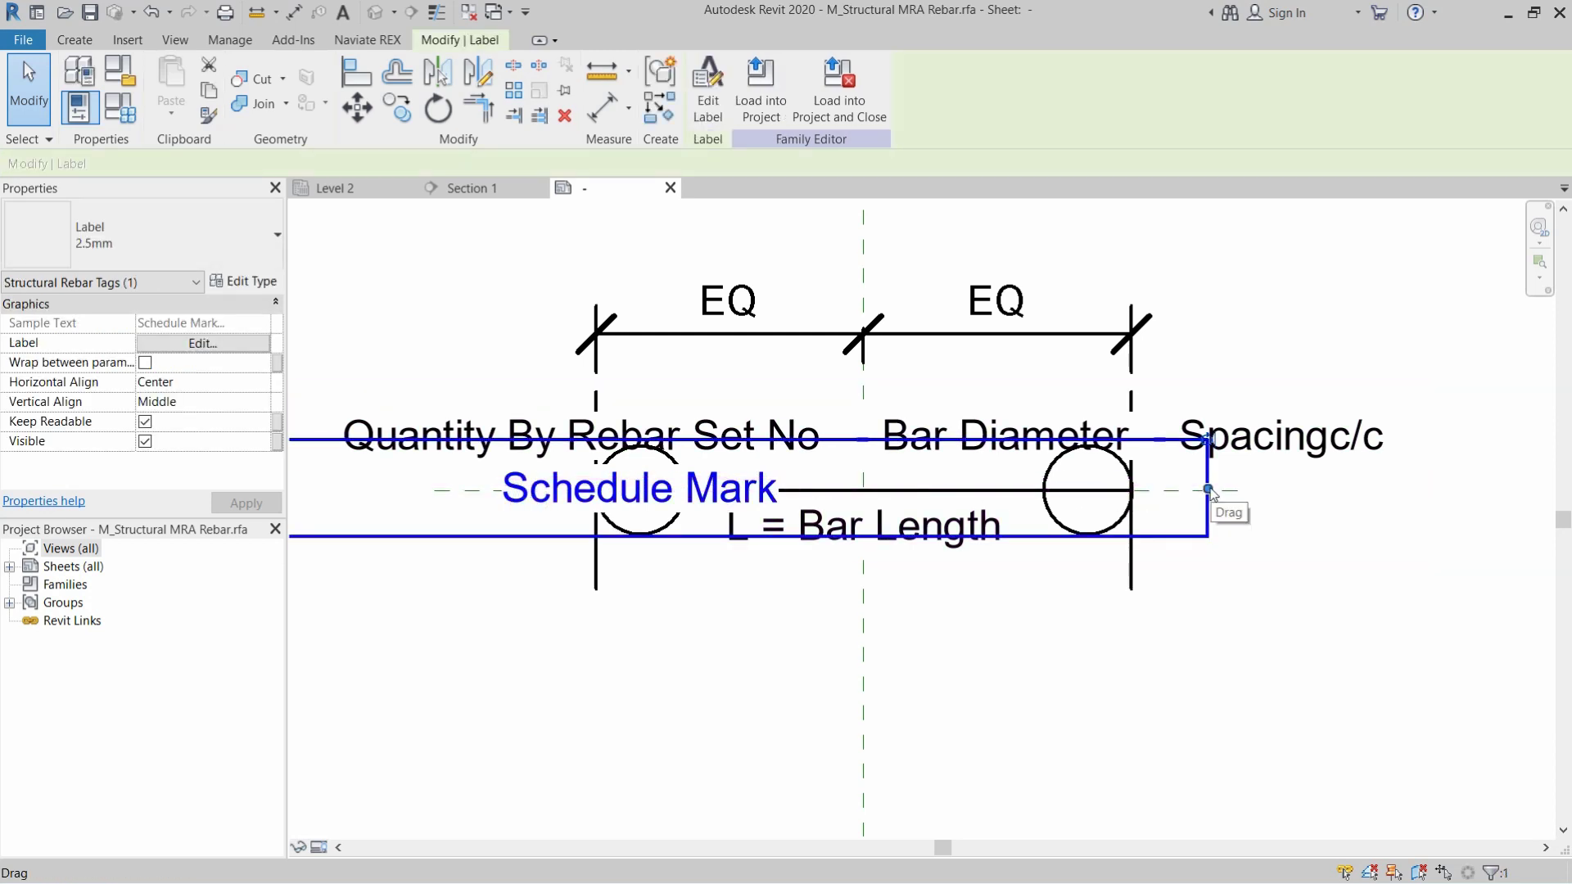
left_click_drag(1206, 490, 808, 490)
left_click(696, 602)
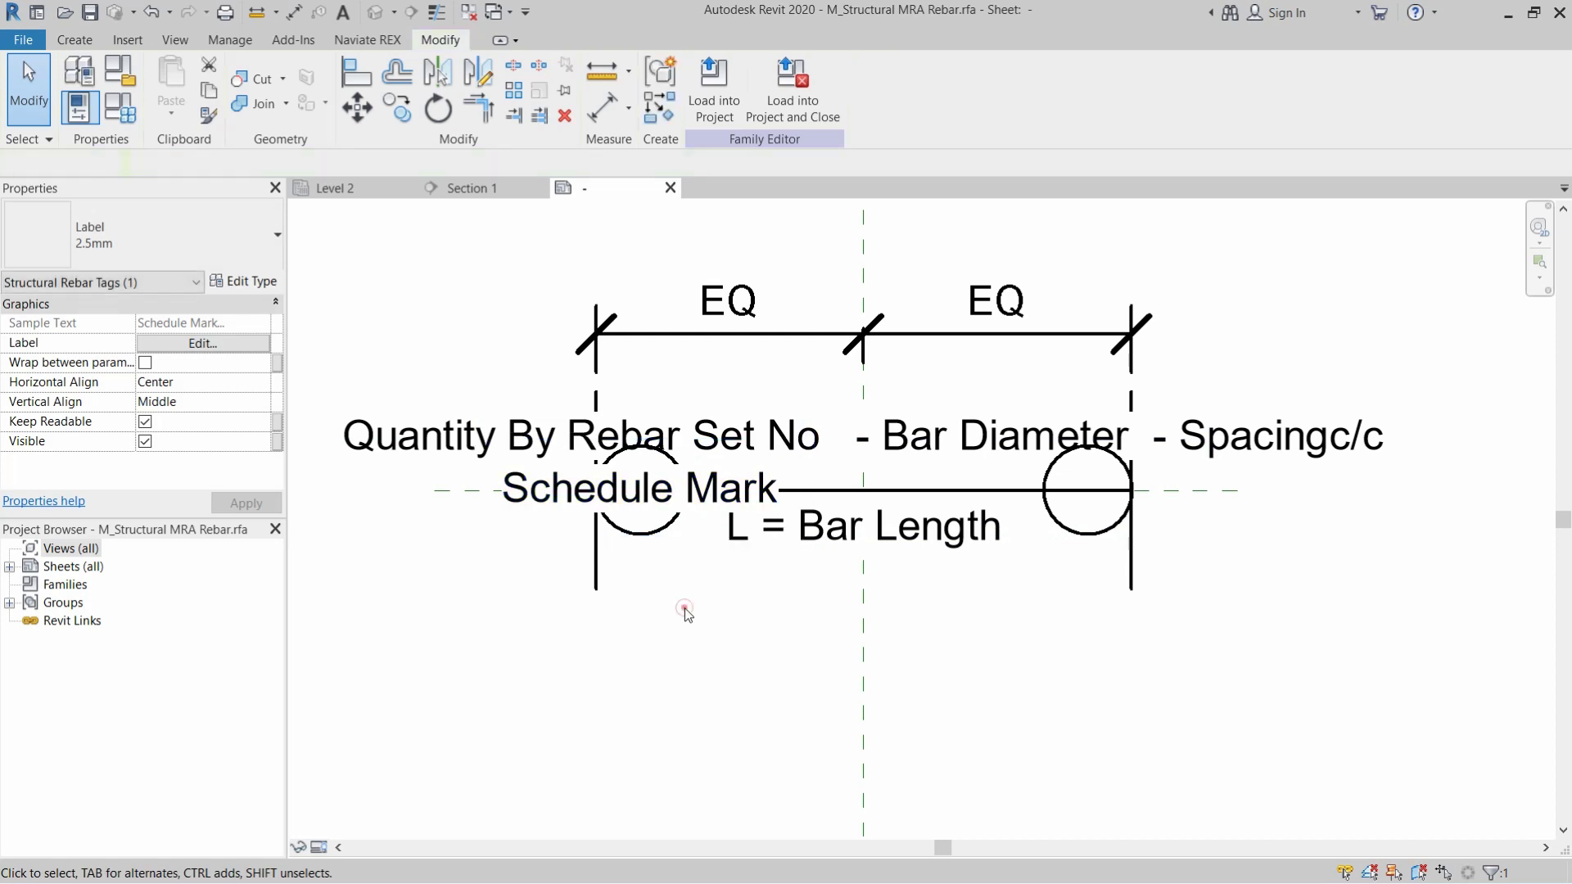
- Mirror a copy of the Schedule Mark label about the vertical centre reference plane onto the right circle
left_click(518, 524)
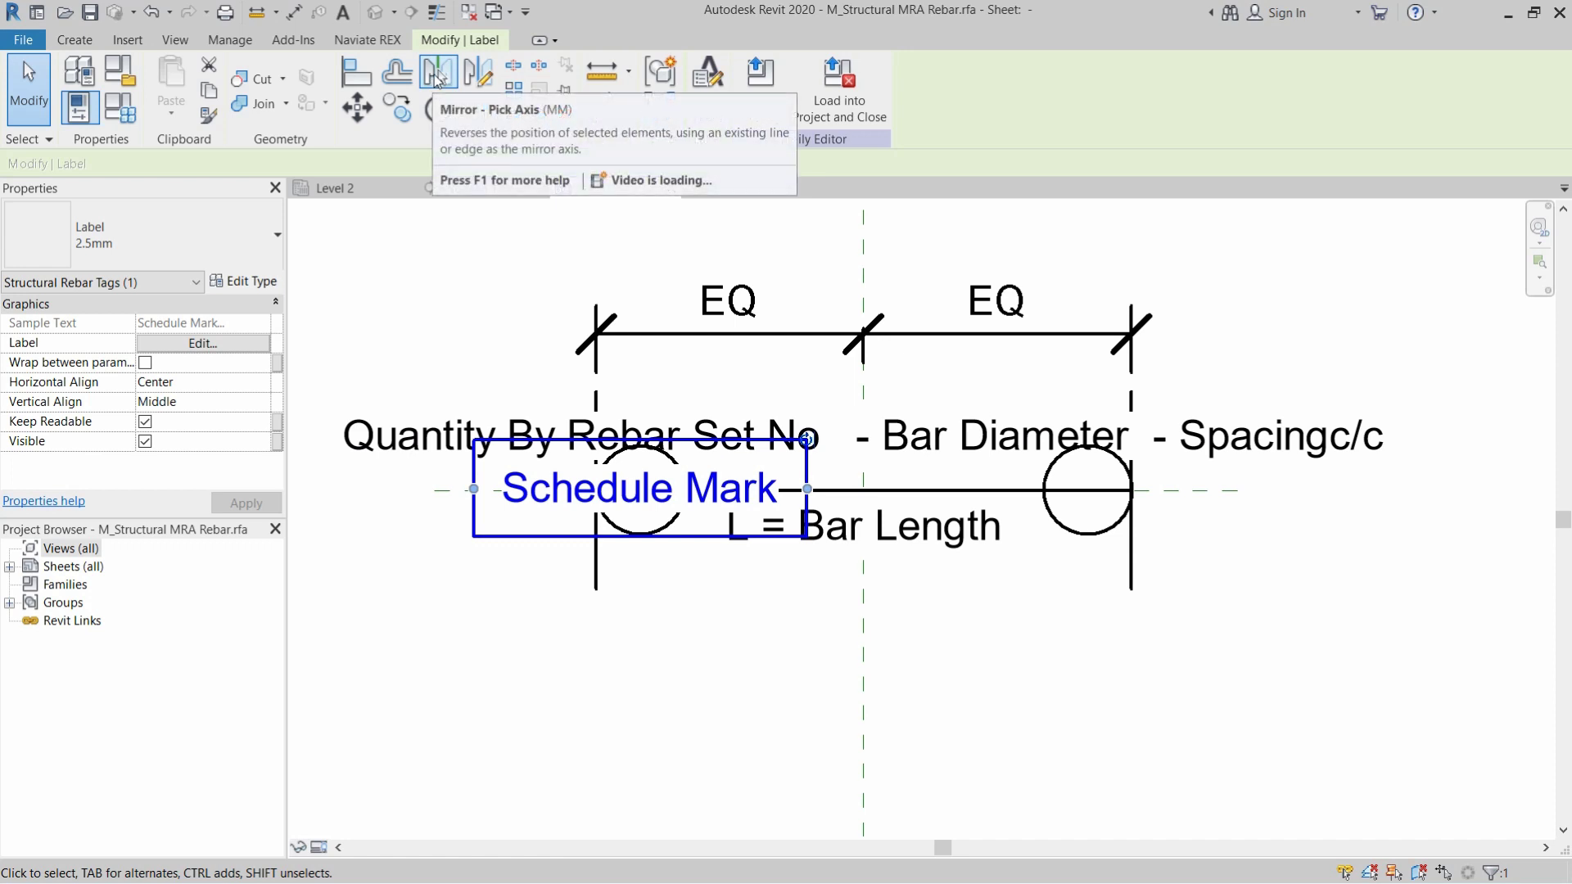
left_click(438, 75)
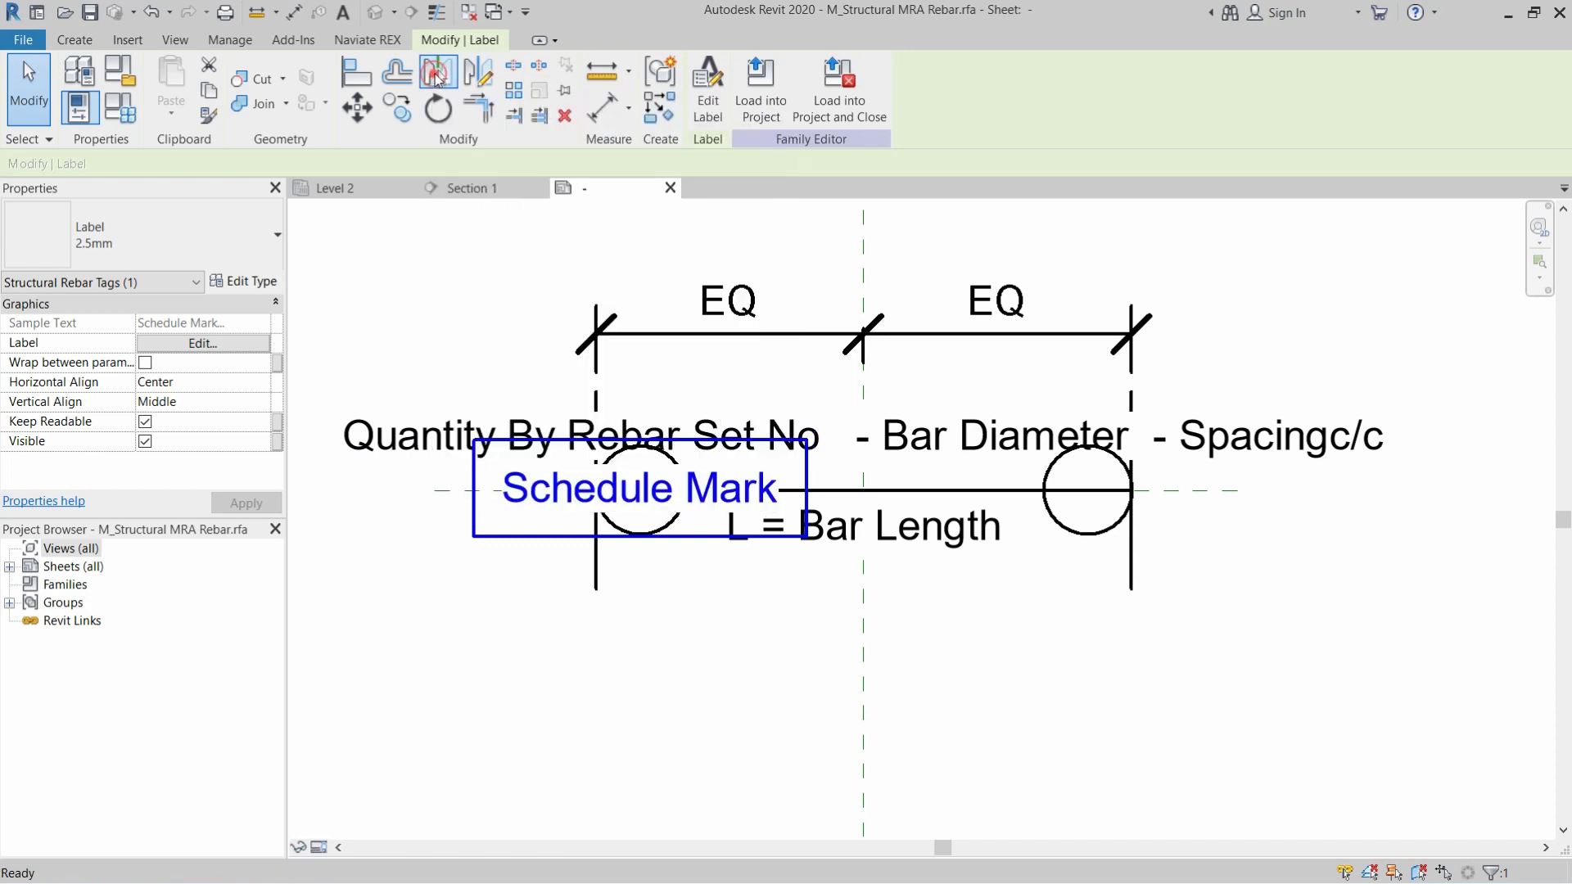
left_click(863, 265)
left_click(1159, 616)
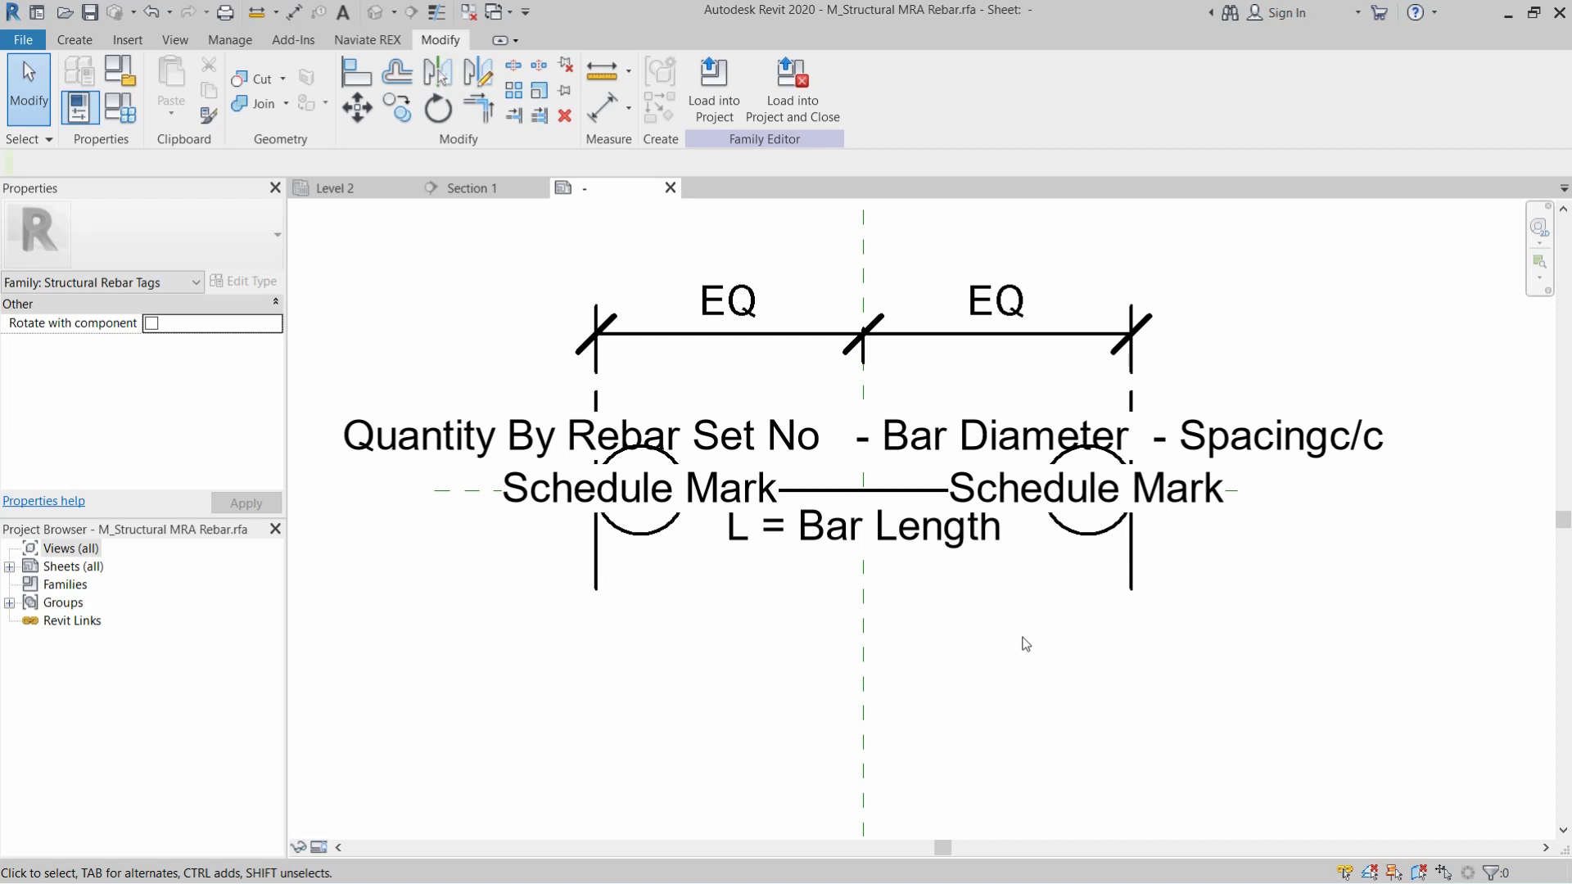
- Link the visibility of the left circle, its Schedule Mark label and the line running from it to a new Yes/No type parameter named Left Side
left_click(547, 503)
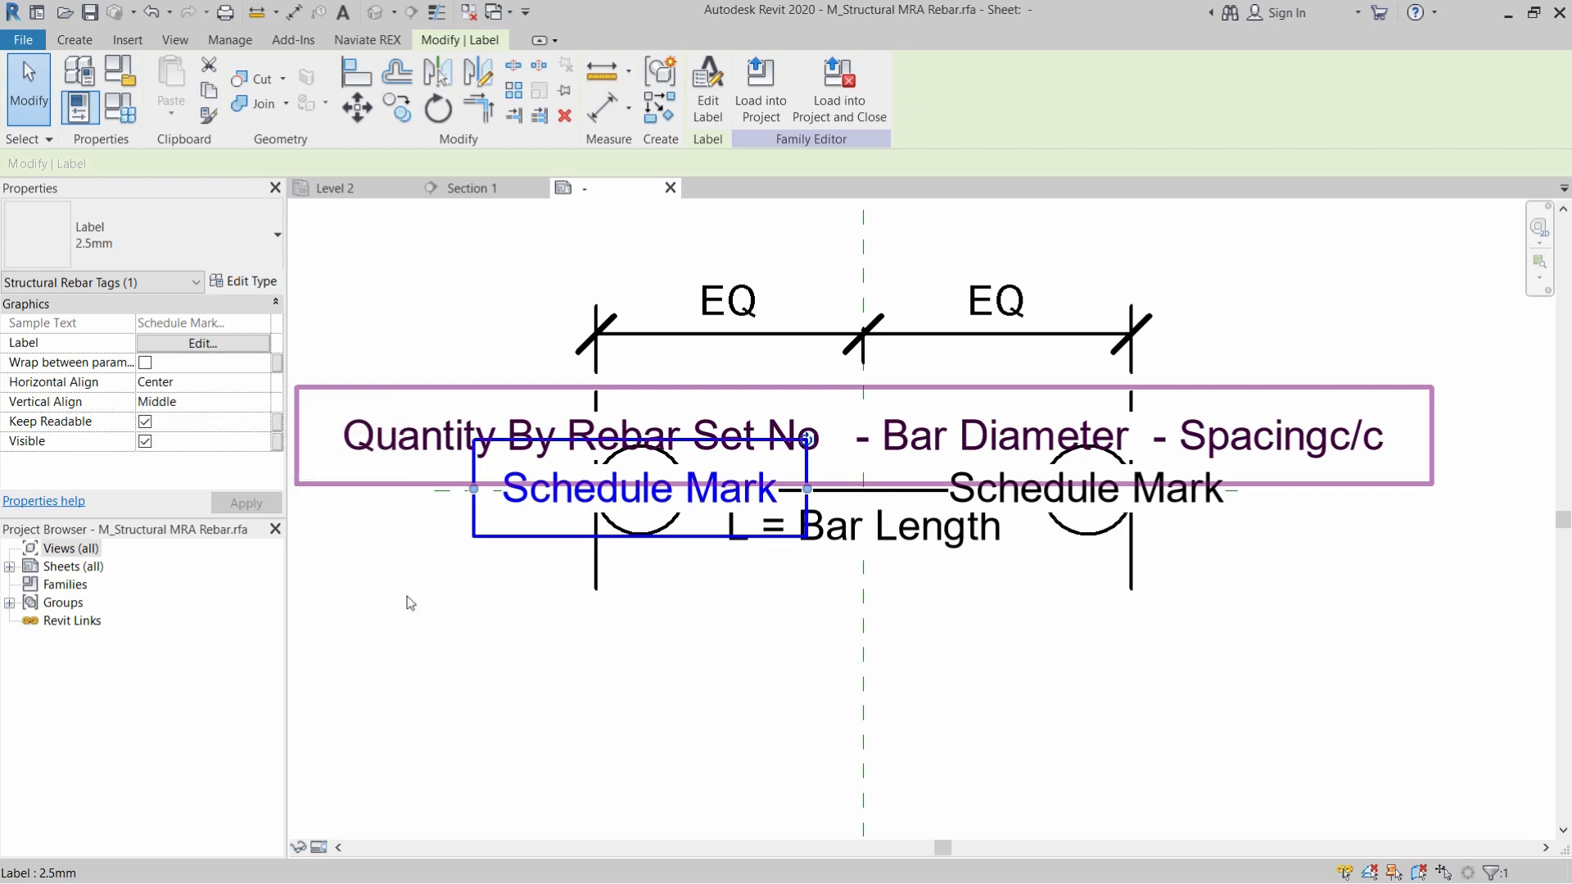
left_click(437, 613)
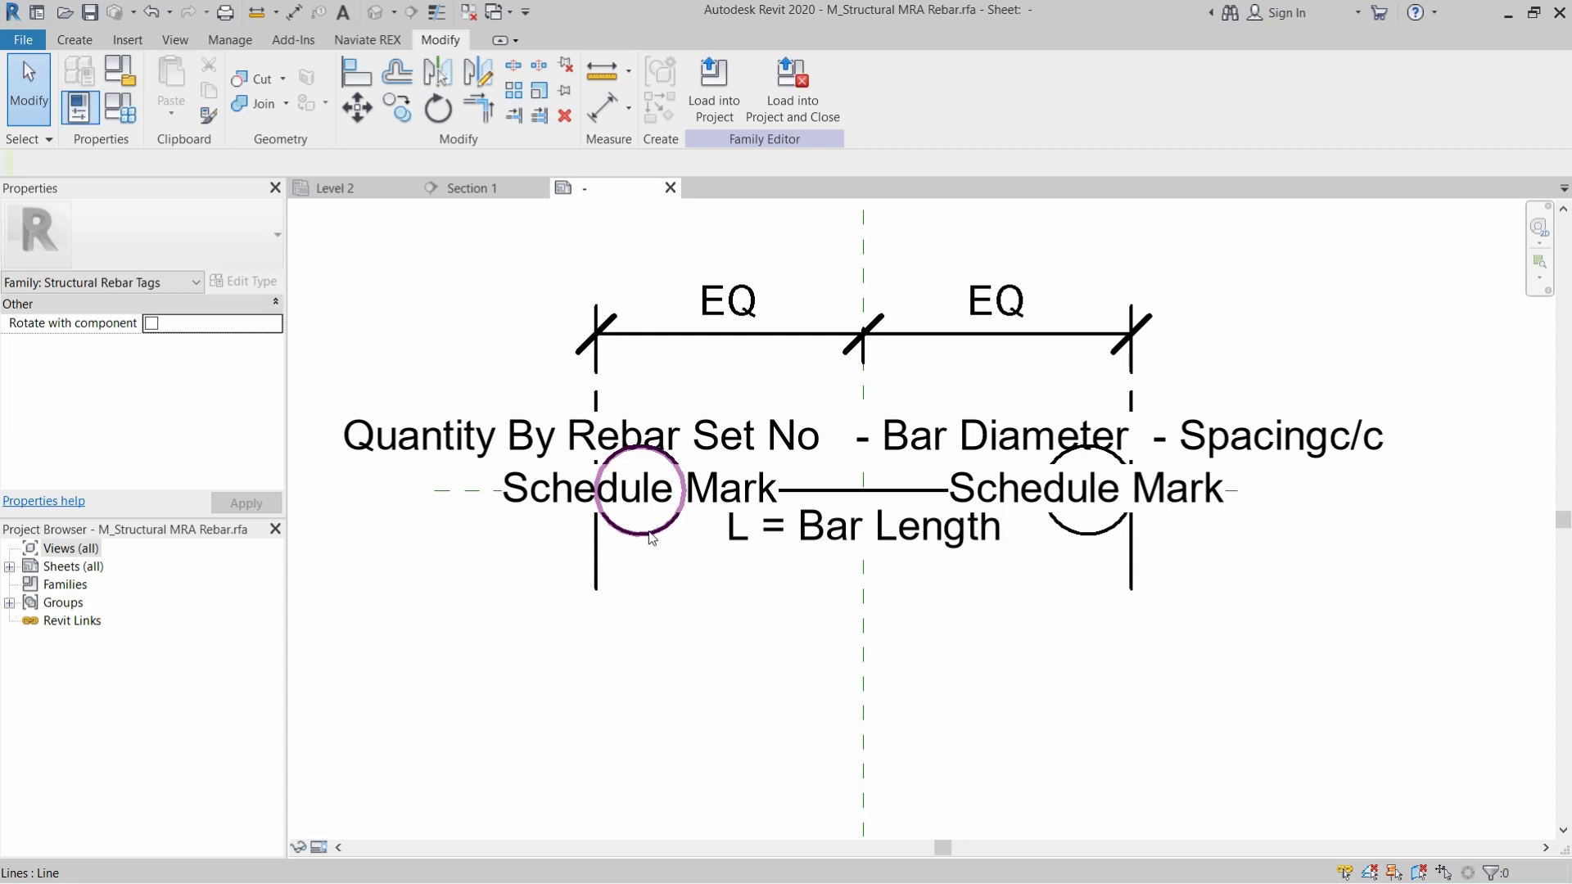
left_click(650, 536)
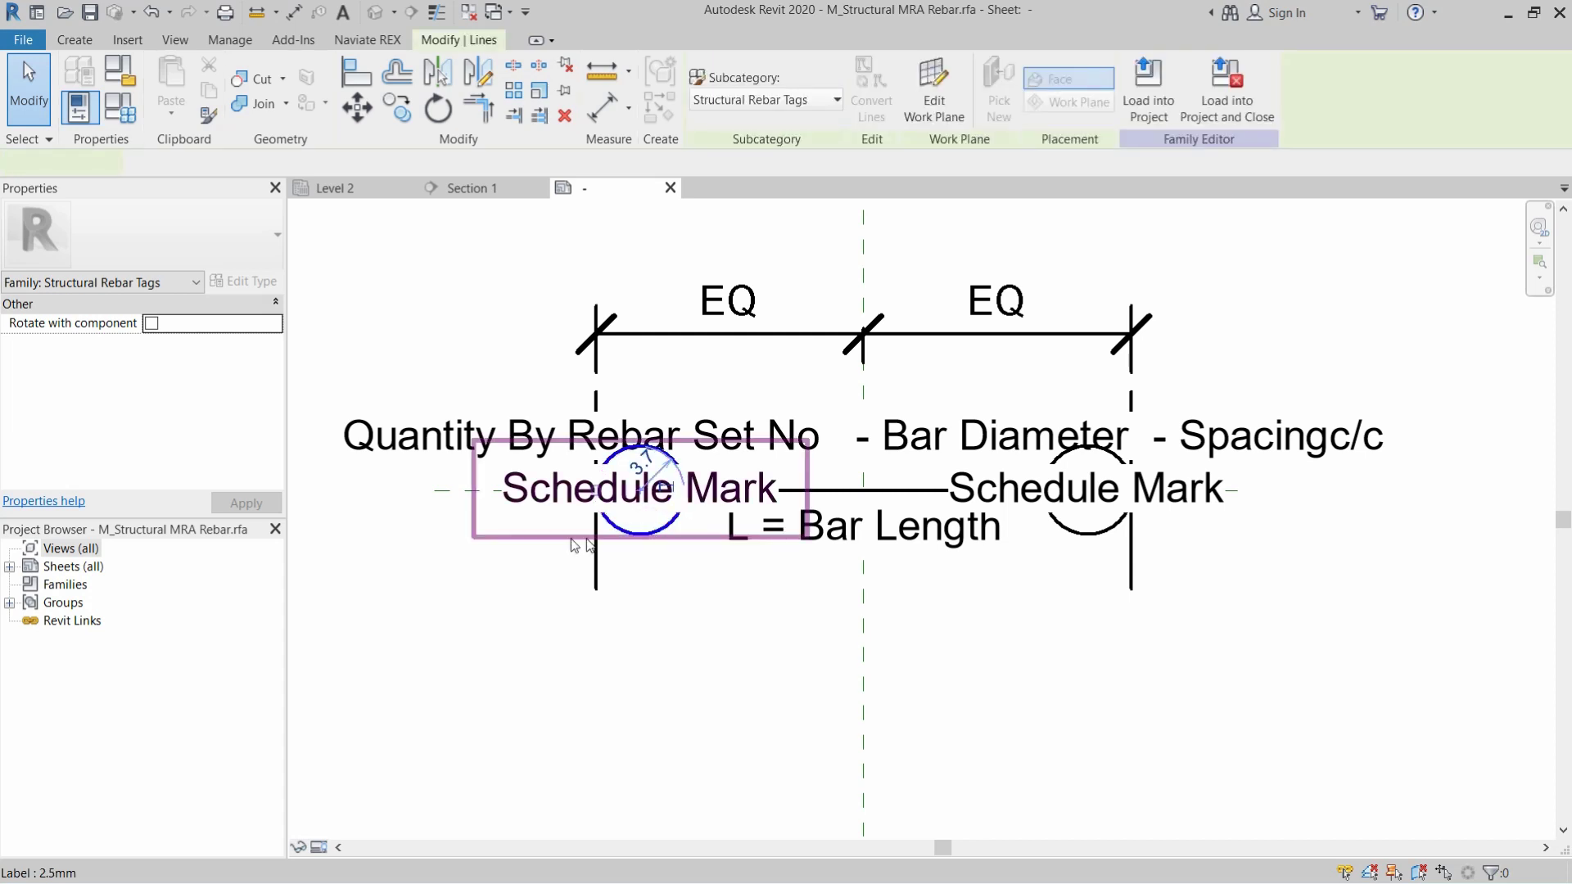
left_click(537, 497)
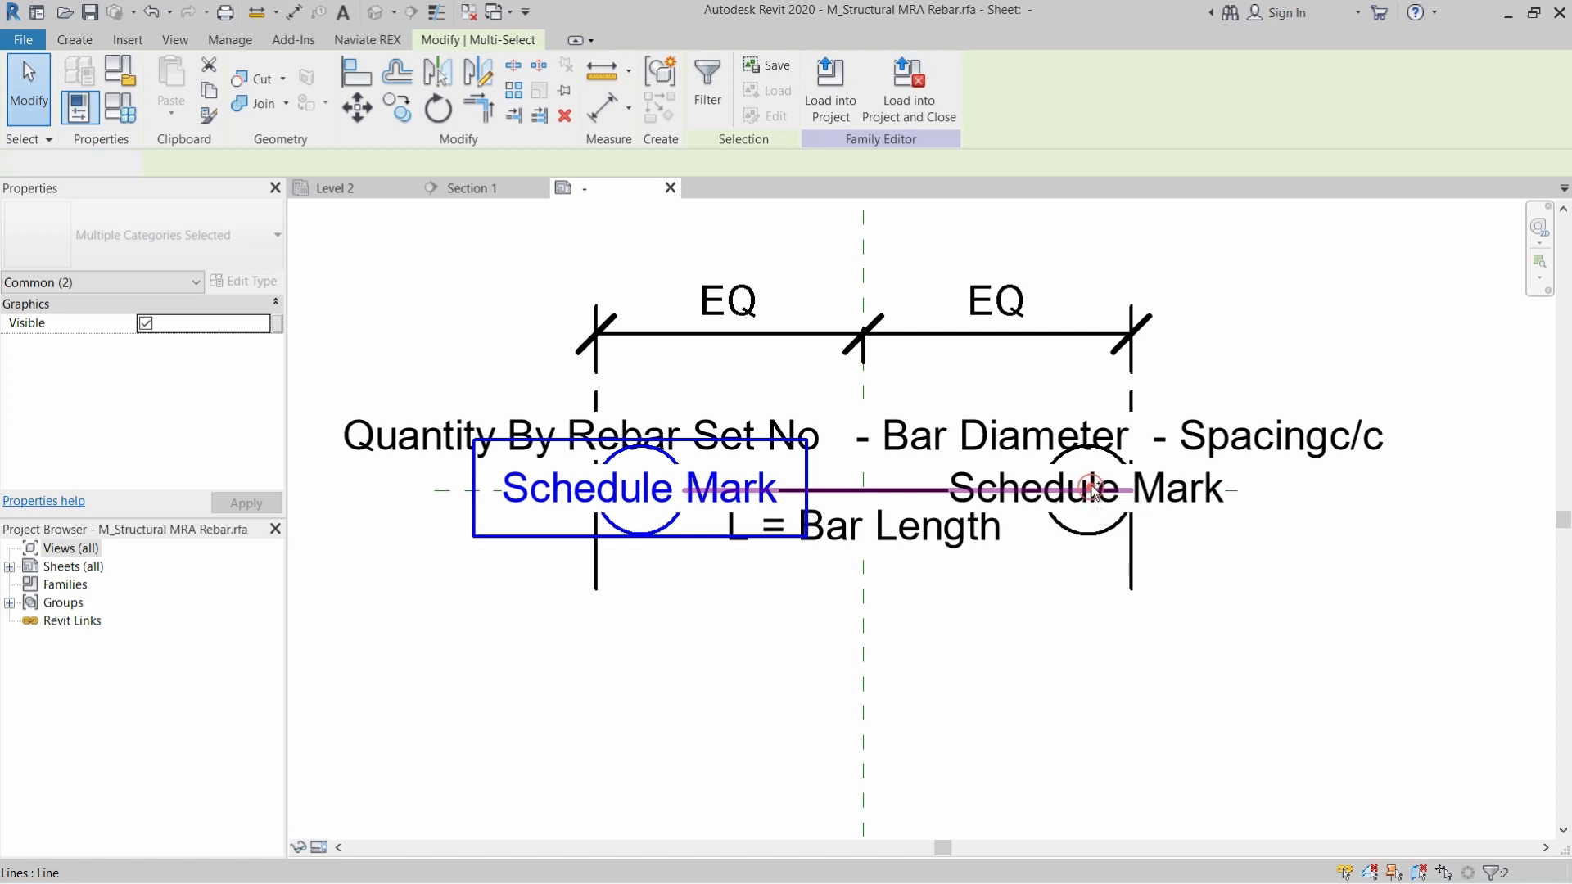
left_click(1096, 495, "ctrl")
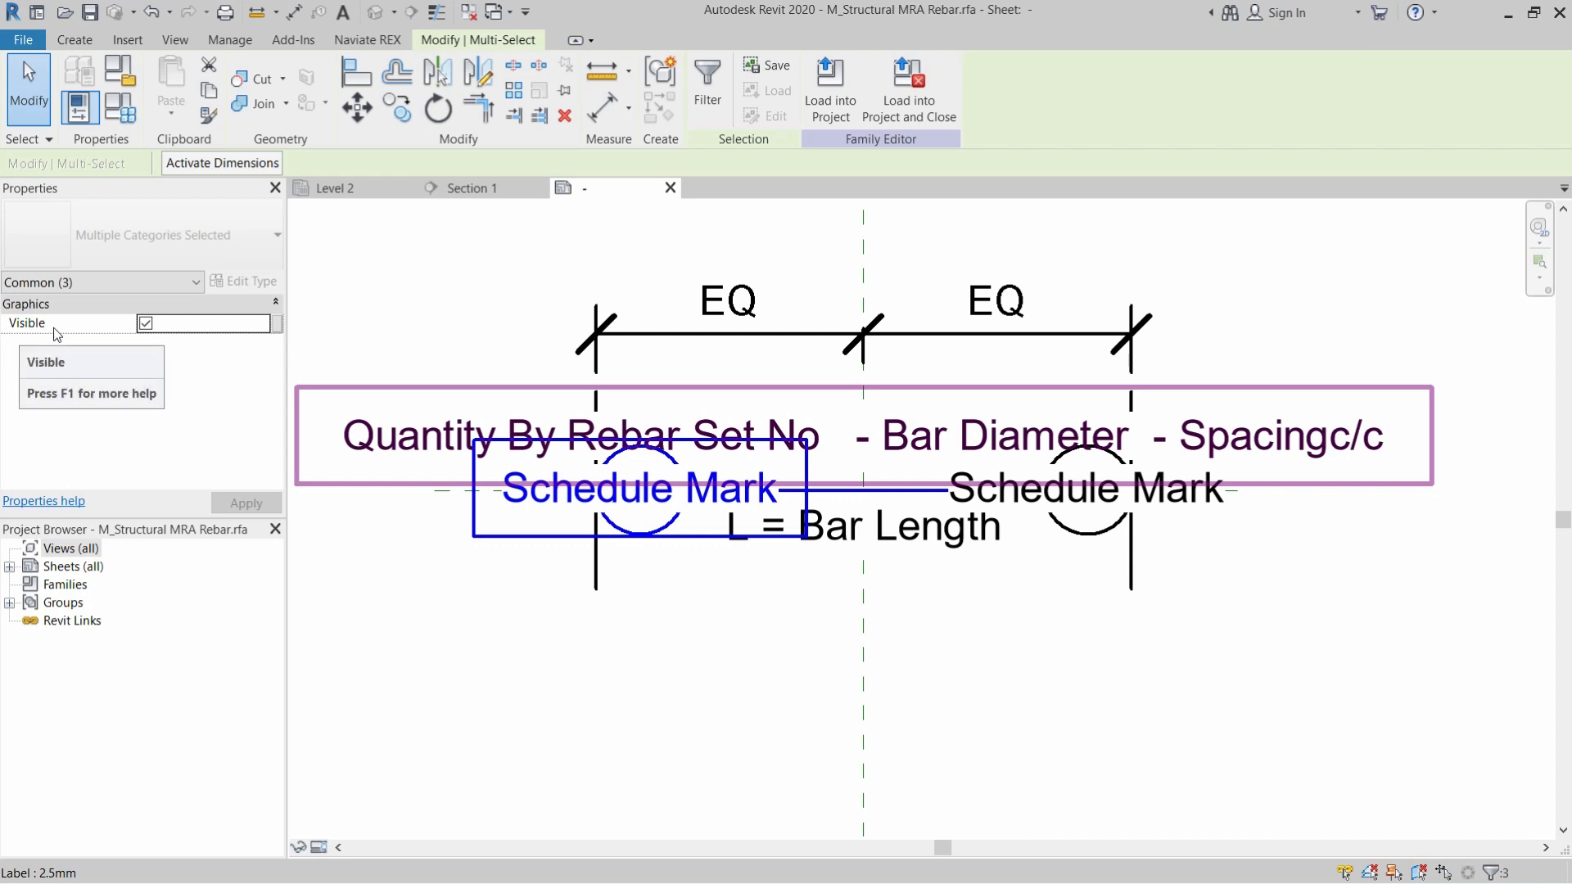
left_click(277, 325)
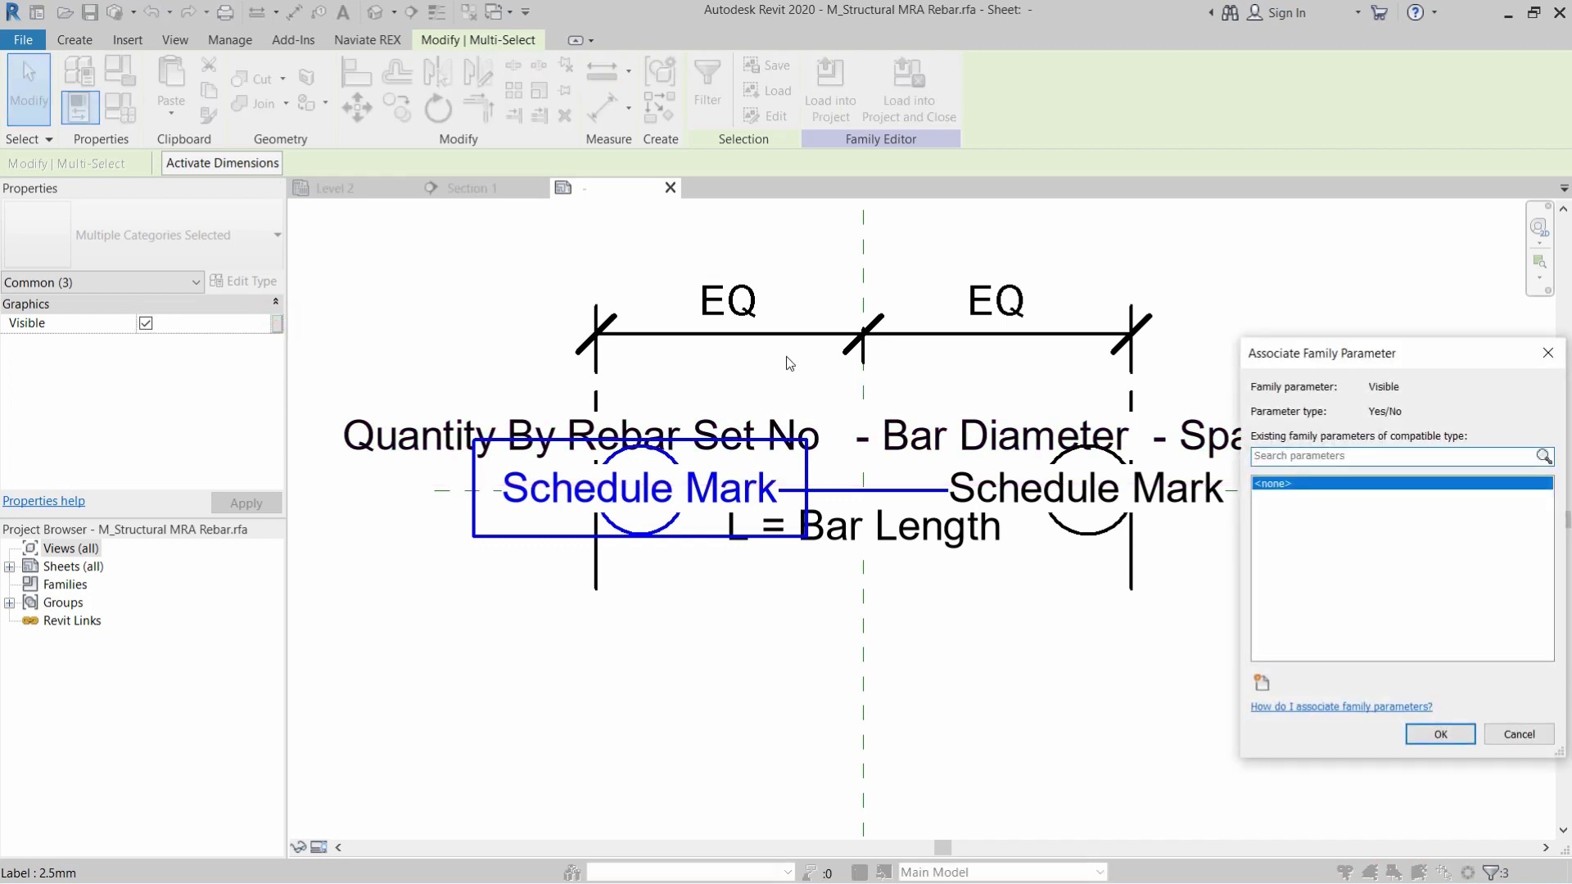
left_click_drag(1287, 353, 642, 302)
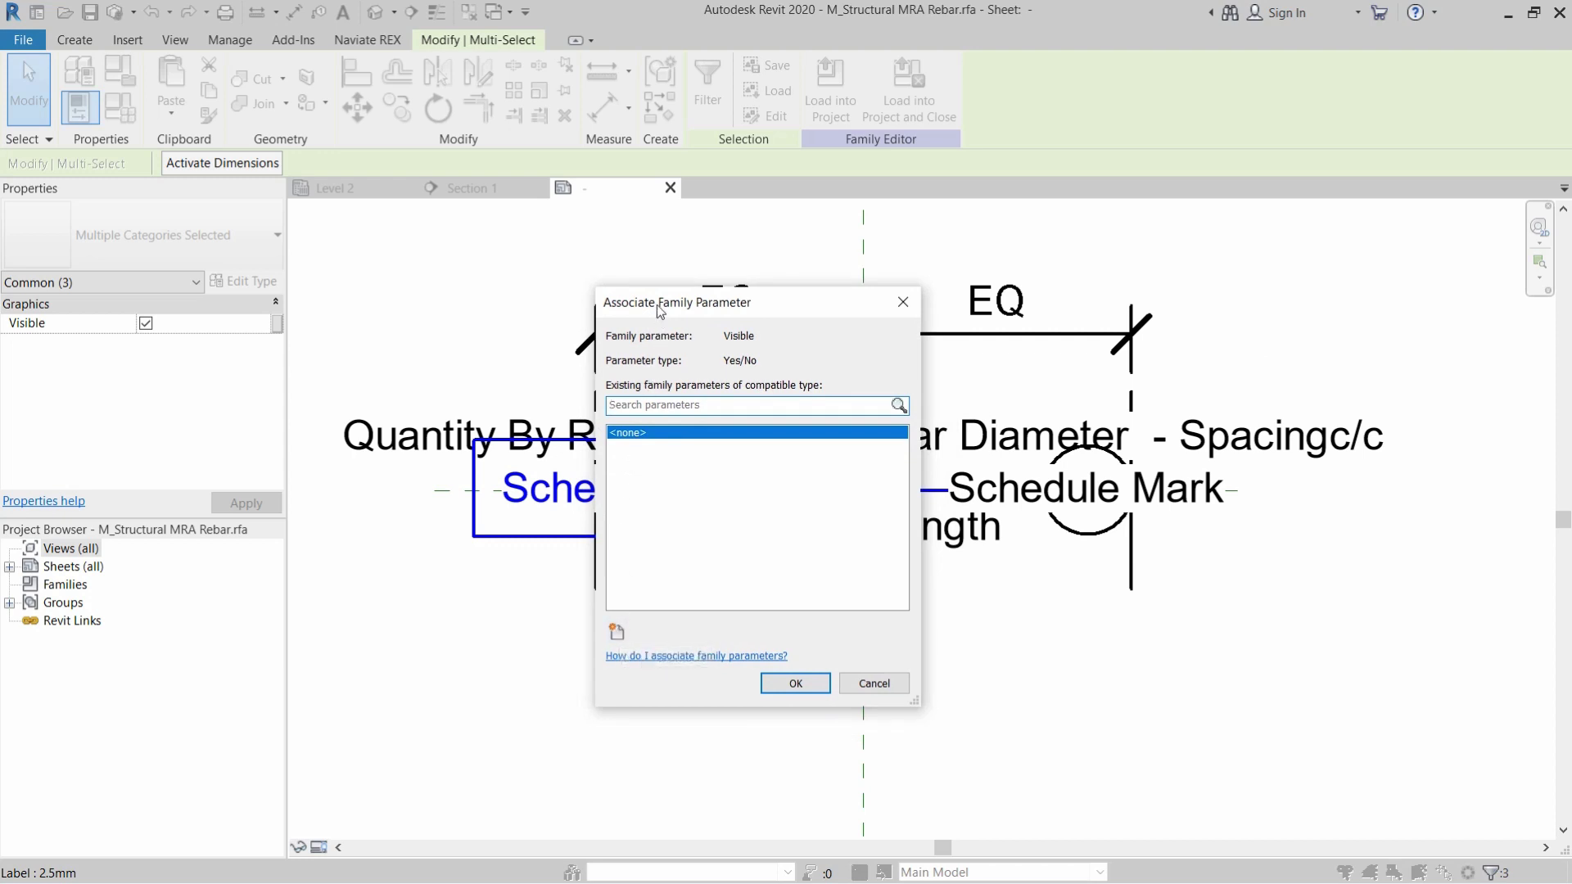
left_click_drag(659, 311, 863, 363)
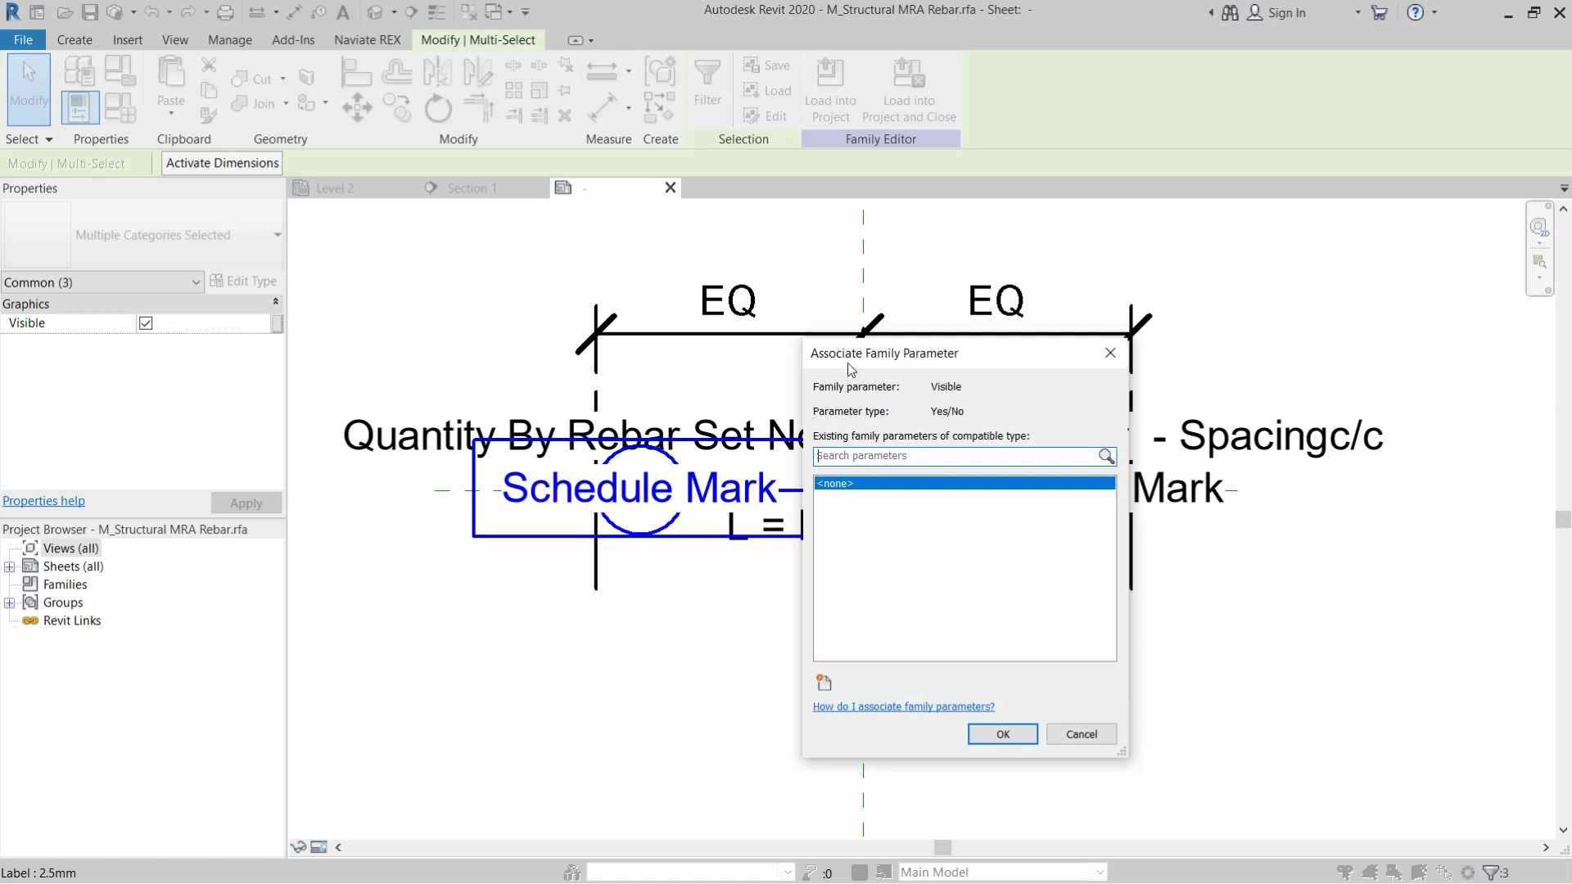
left_click_drag(853, 361, 656, 331)
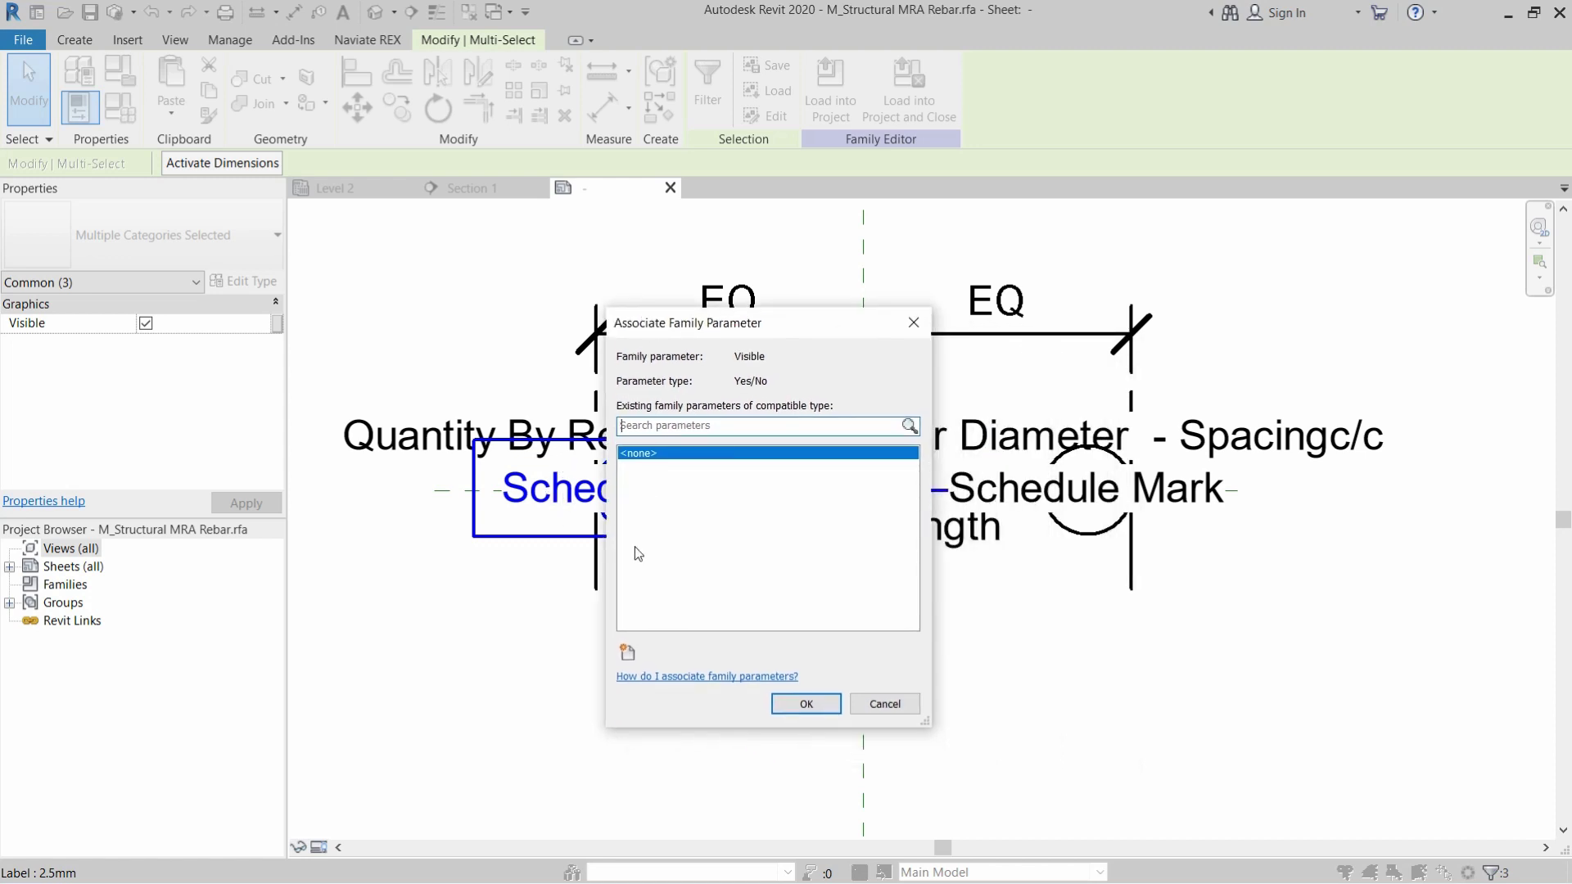
left_click(627, 654)
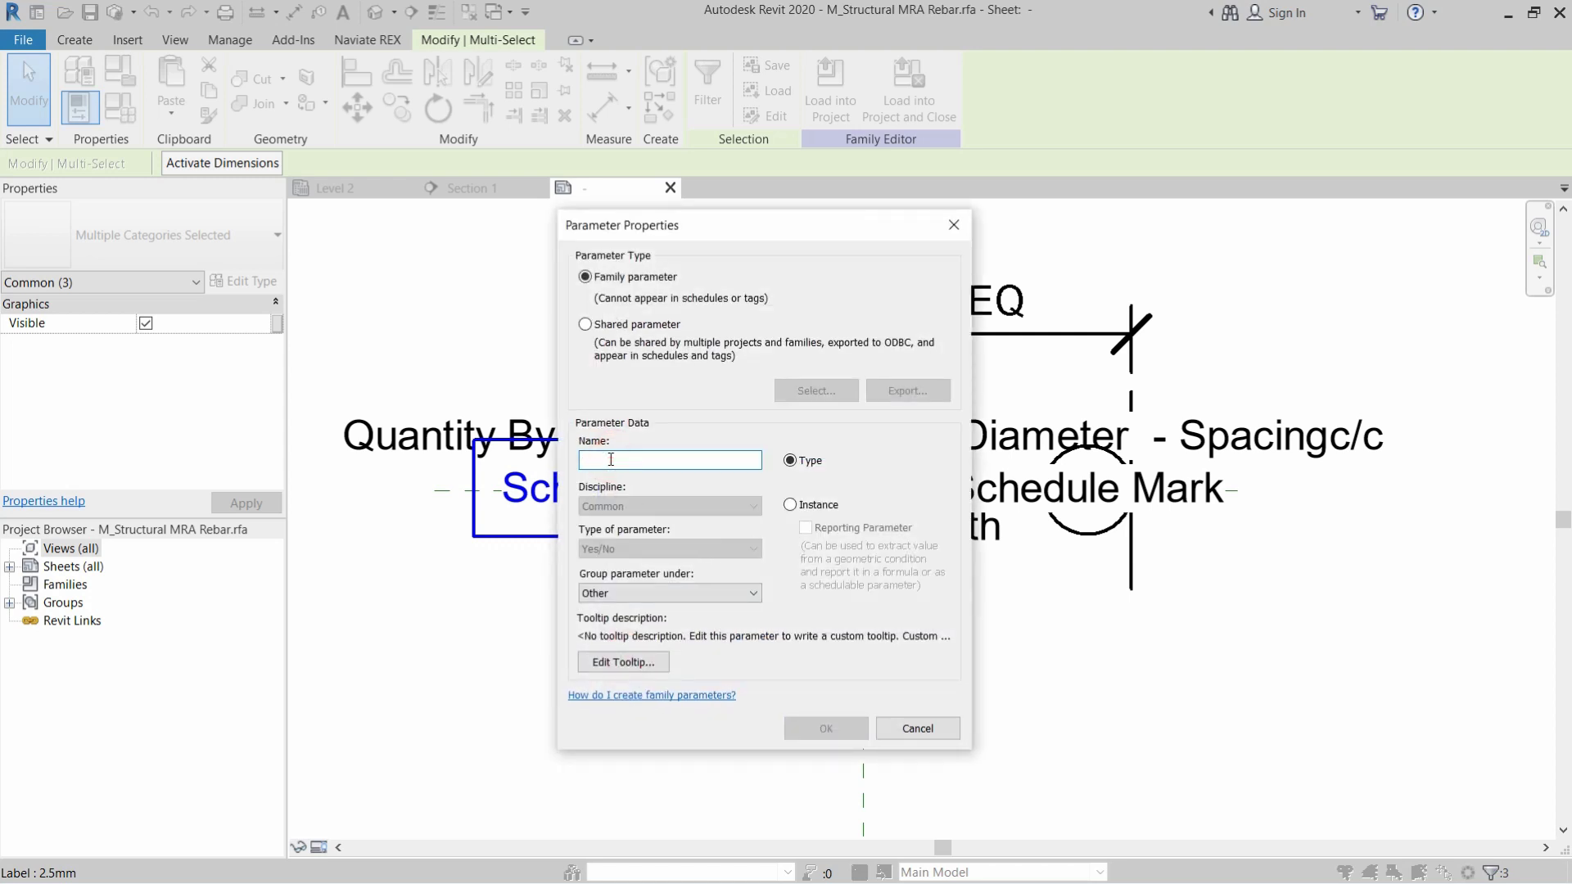
type("Left Side")
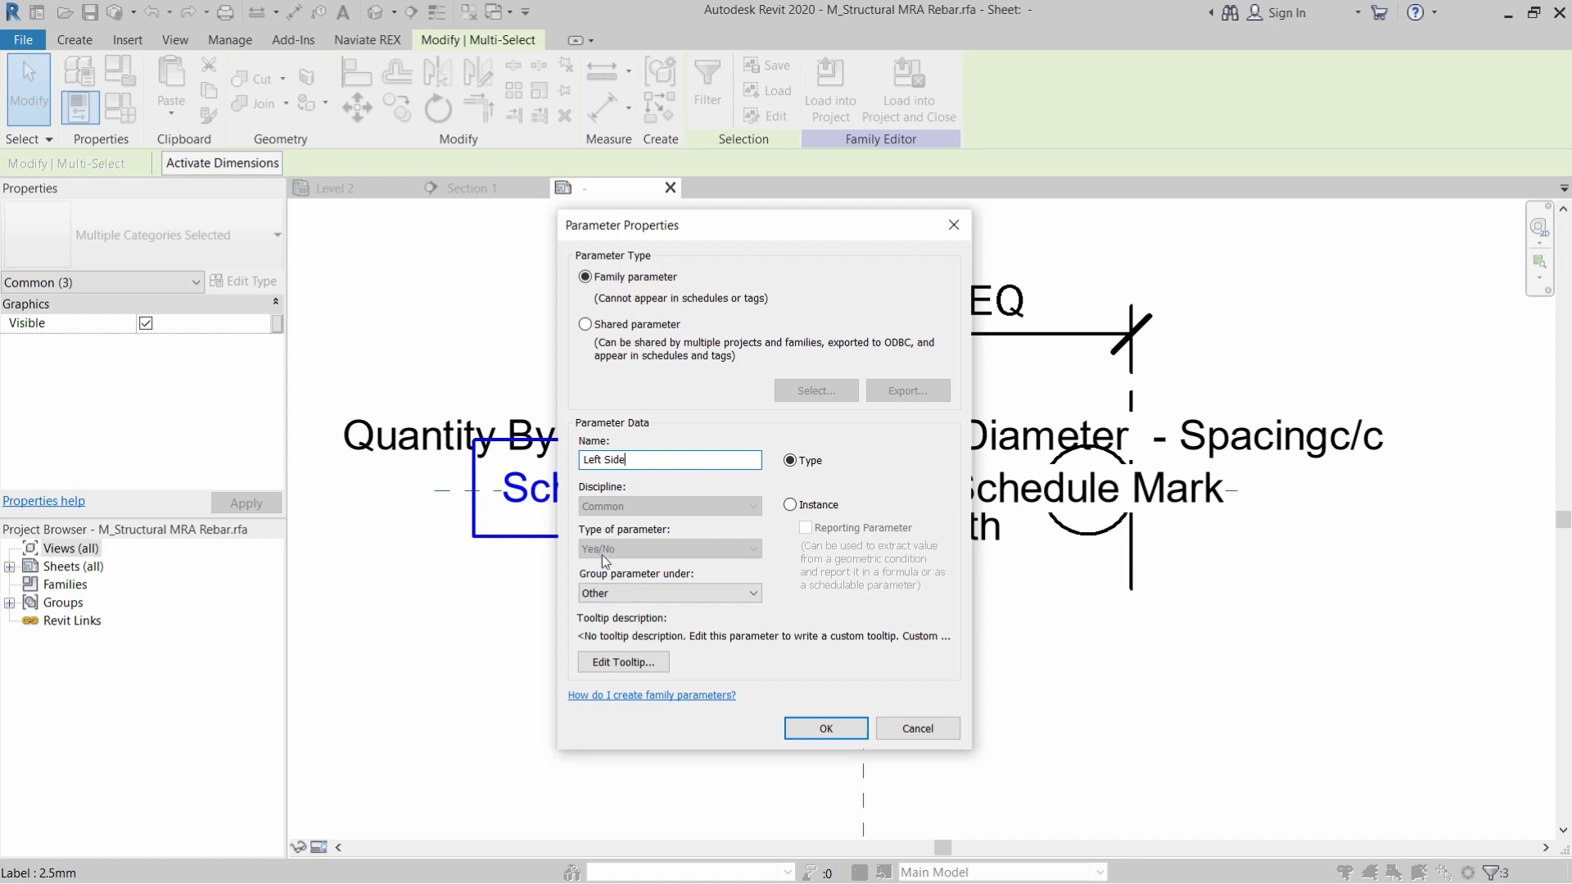
left_click(824, 728)
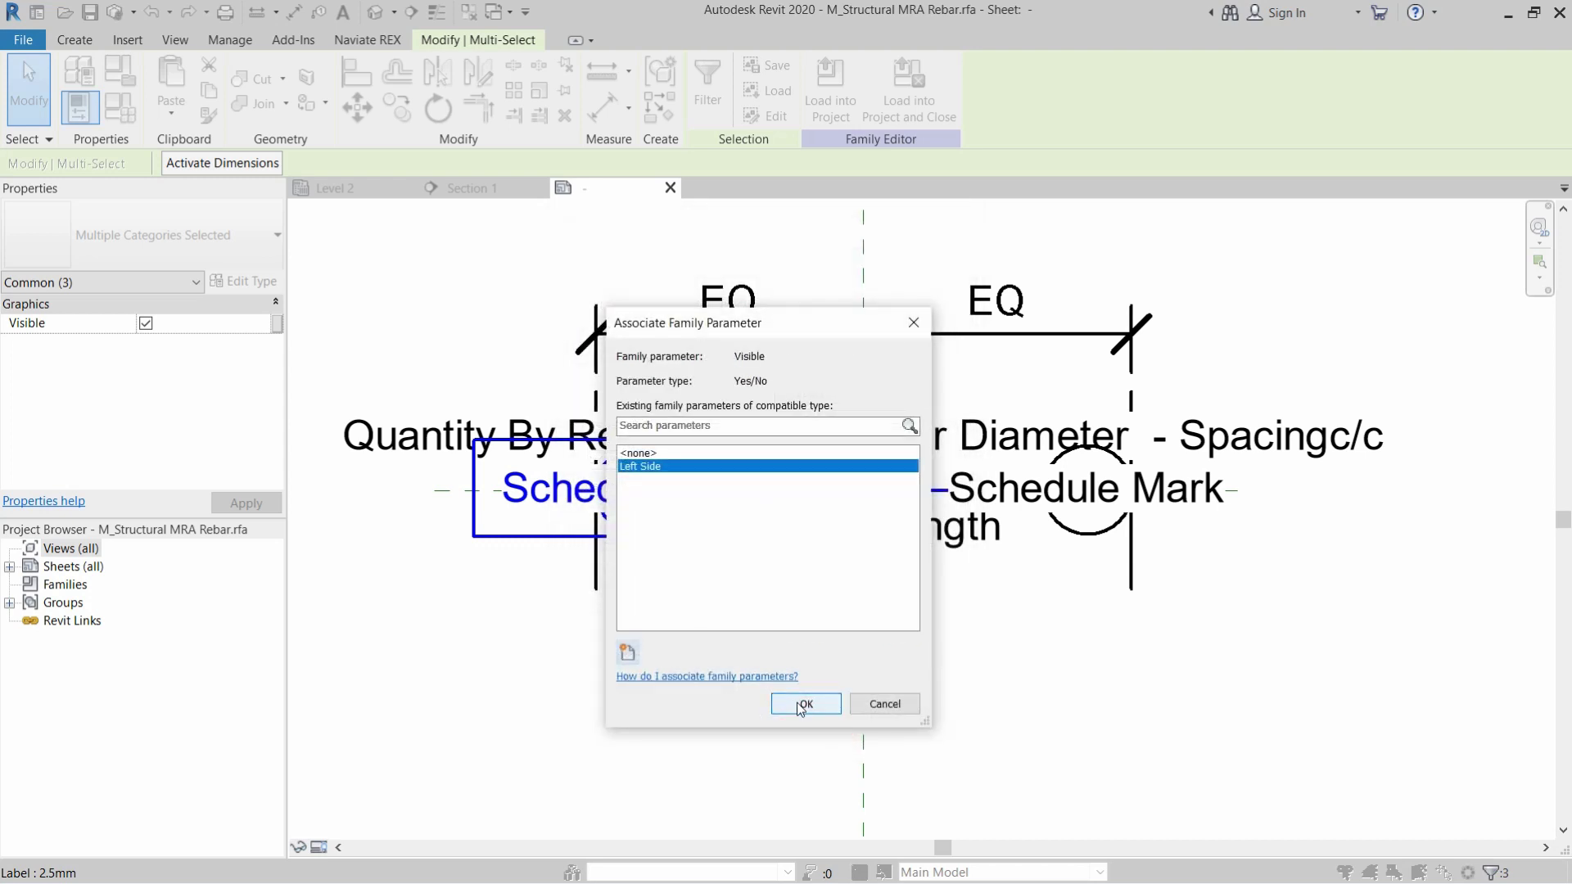
left_click(803, 705)
left_click(647, 650)
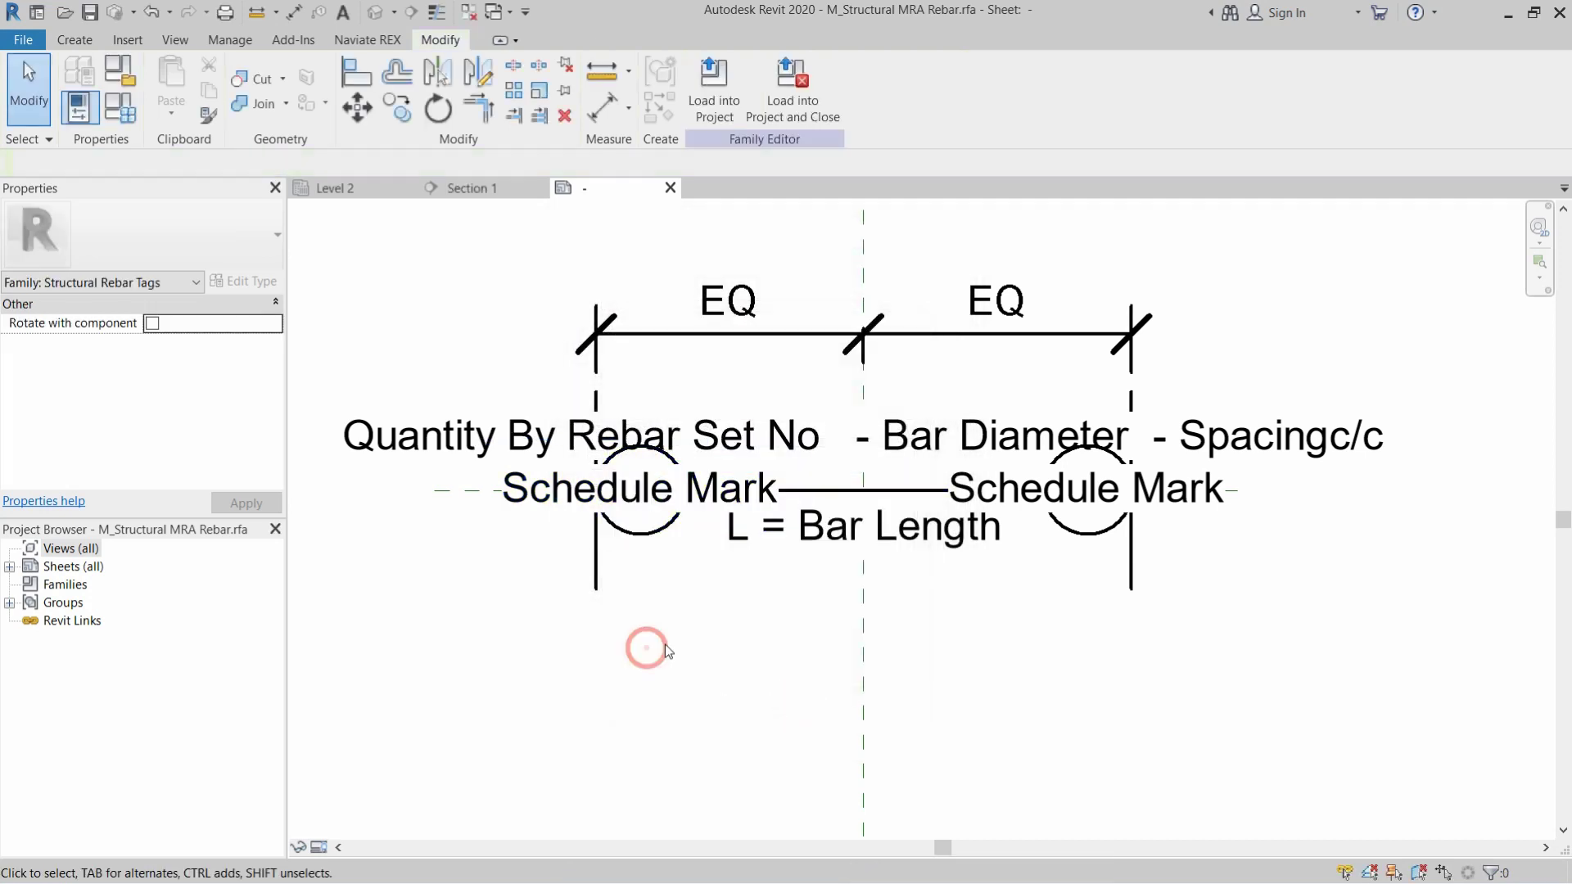
- Link the visibility of the right circle, its Schedule Mark label and the line running from it to a new type parameter named Right Side
left_click(1202, 501)
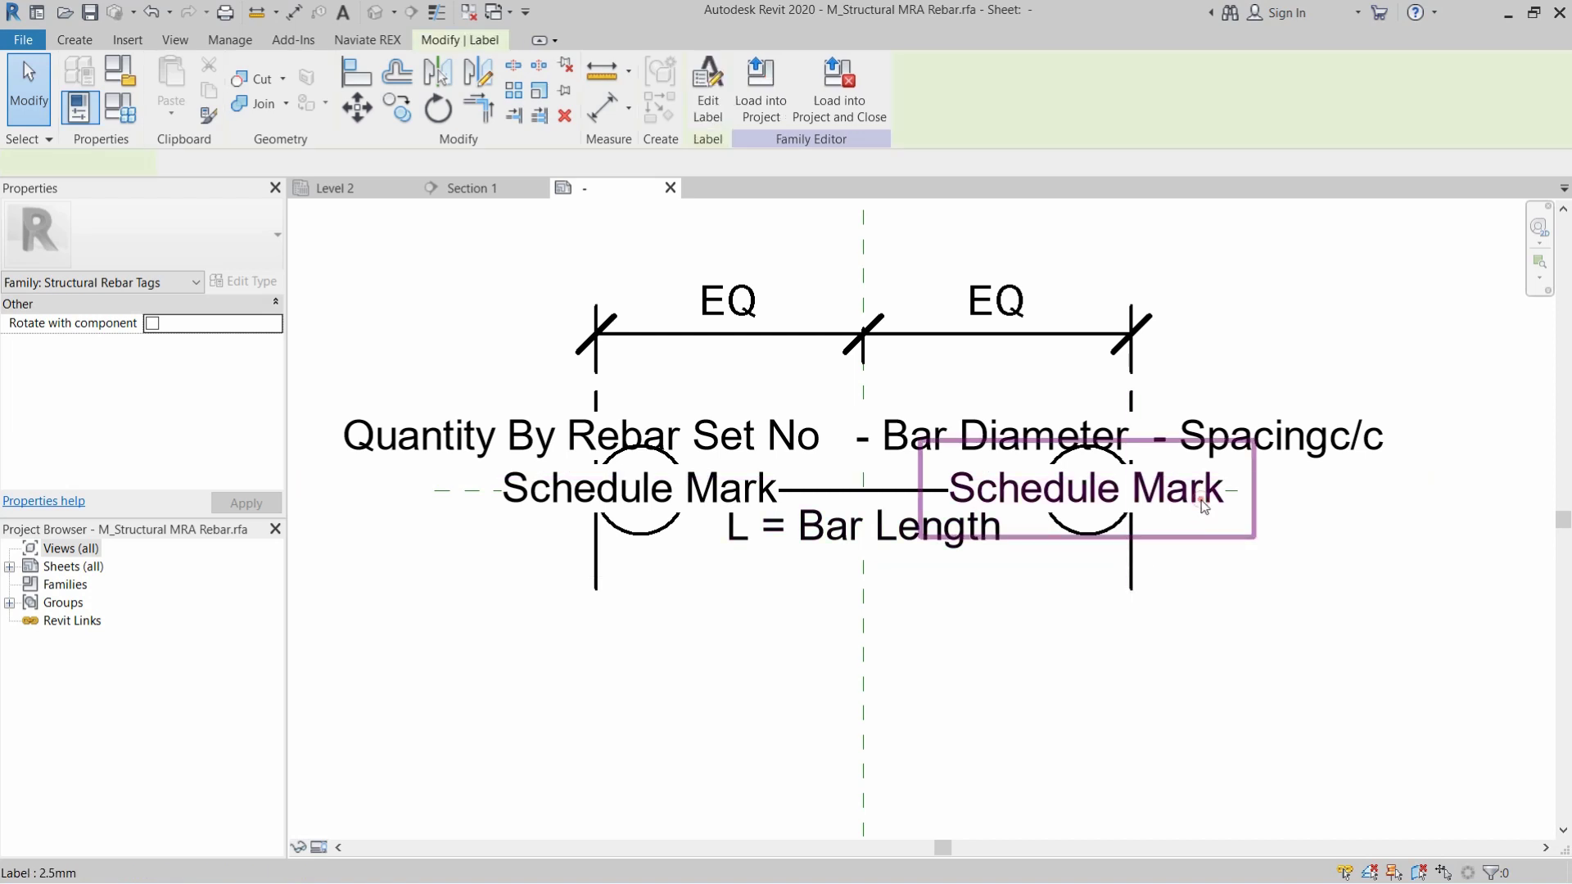
left_click(1062, 527, "ctrl")
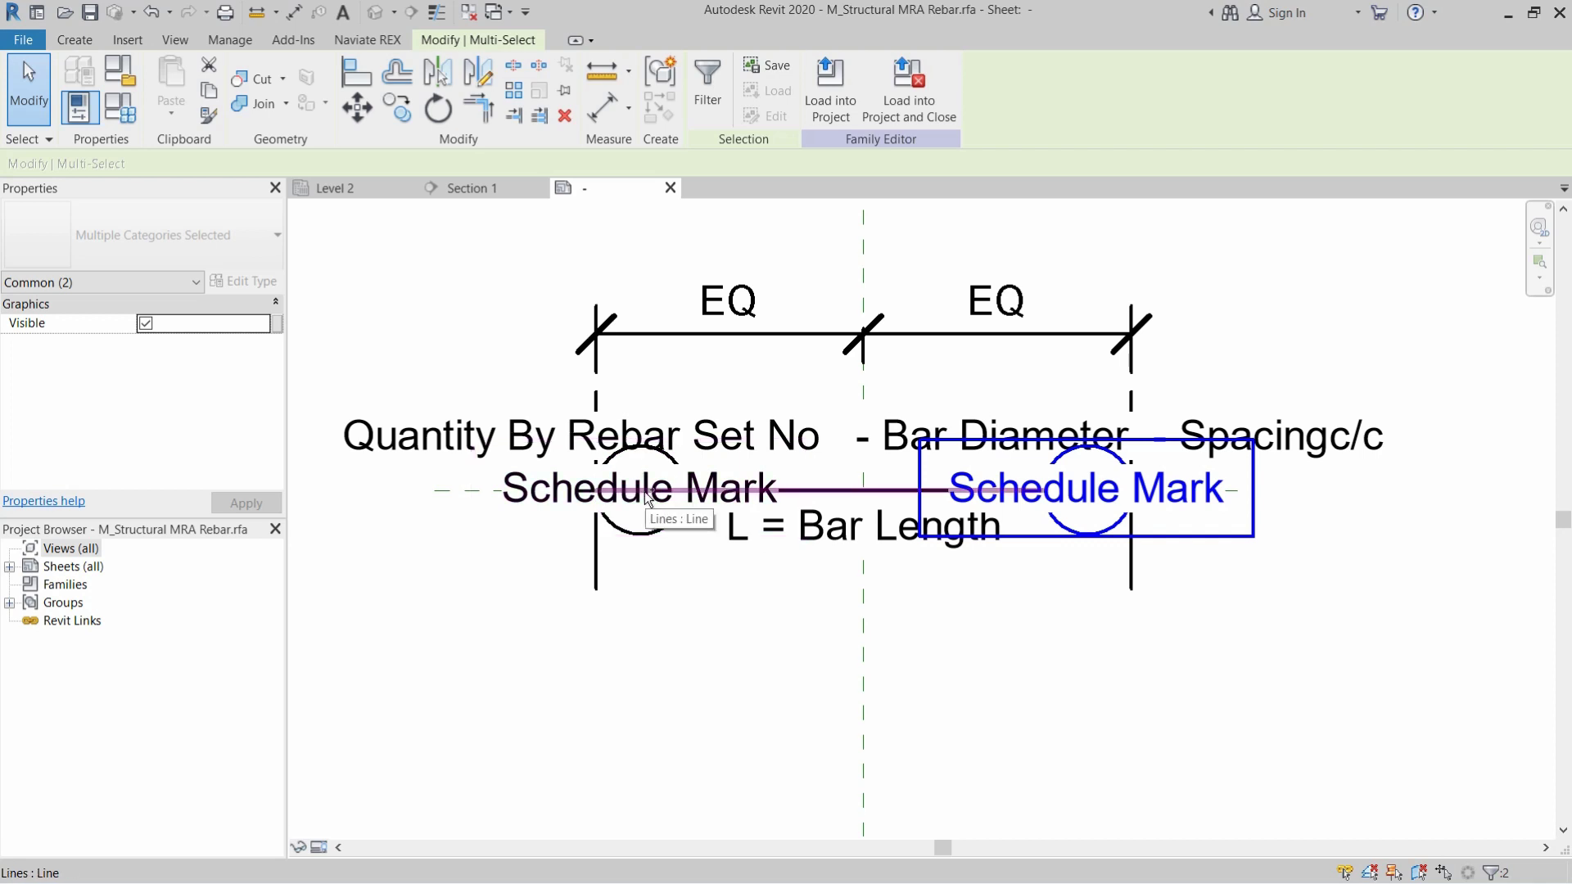
left_click(647, 497, "ctrl")
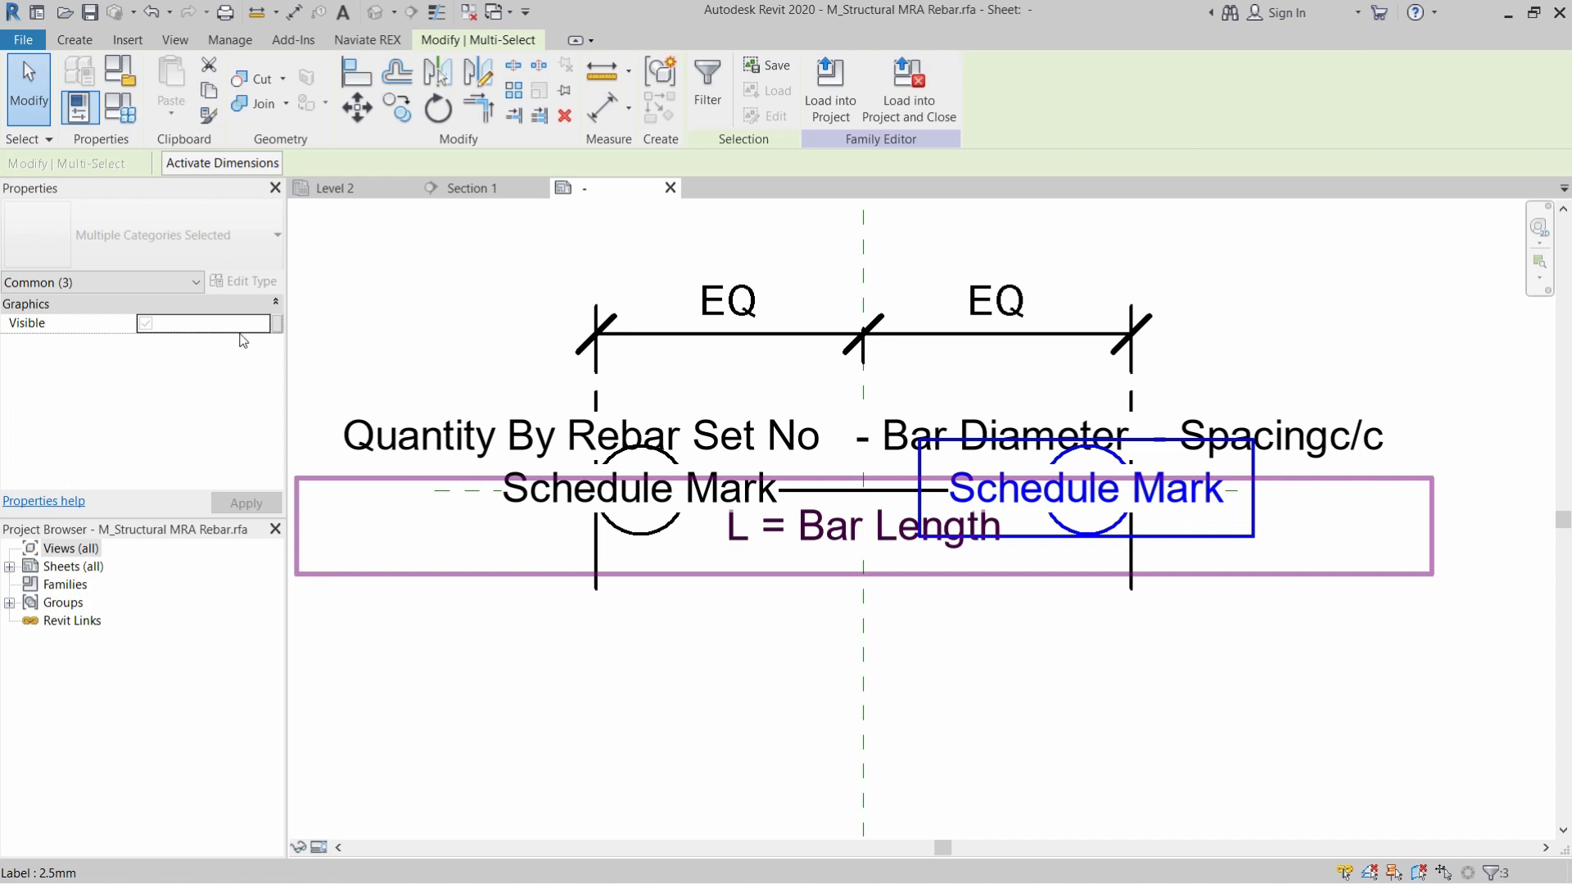
left_click(277, 325)
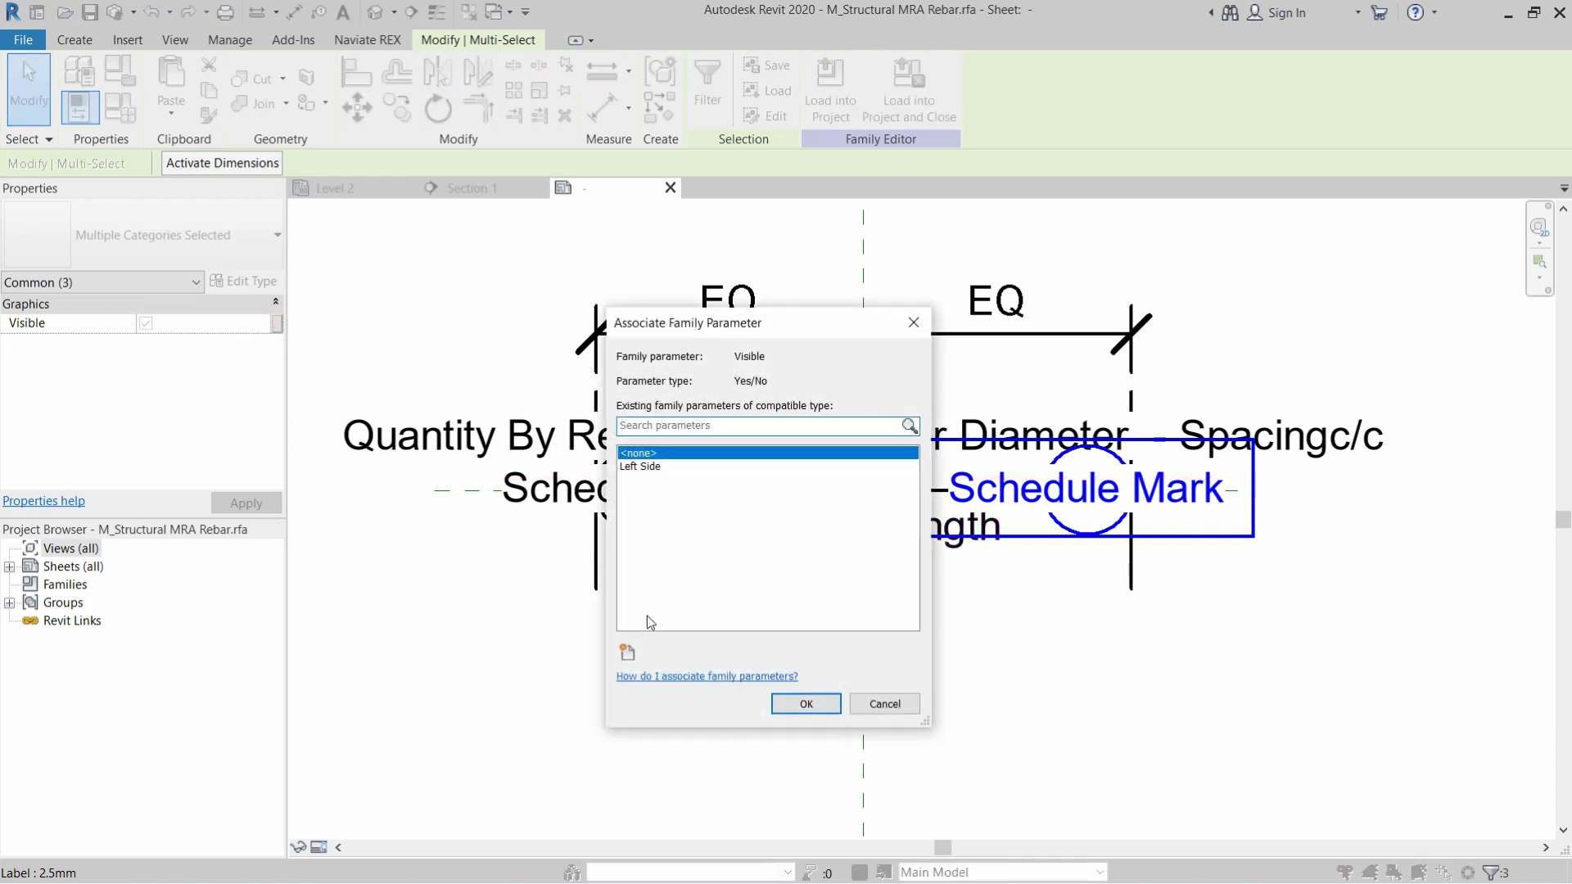
left_click(623, 653)
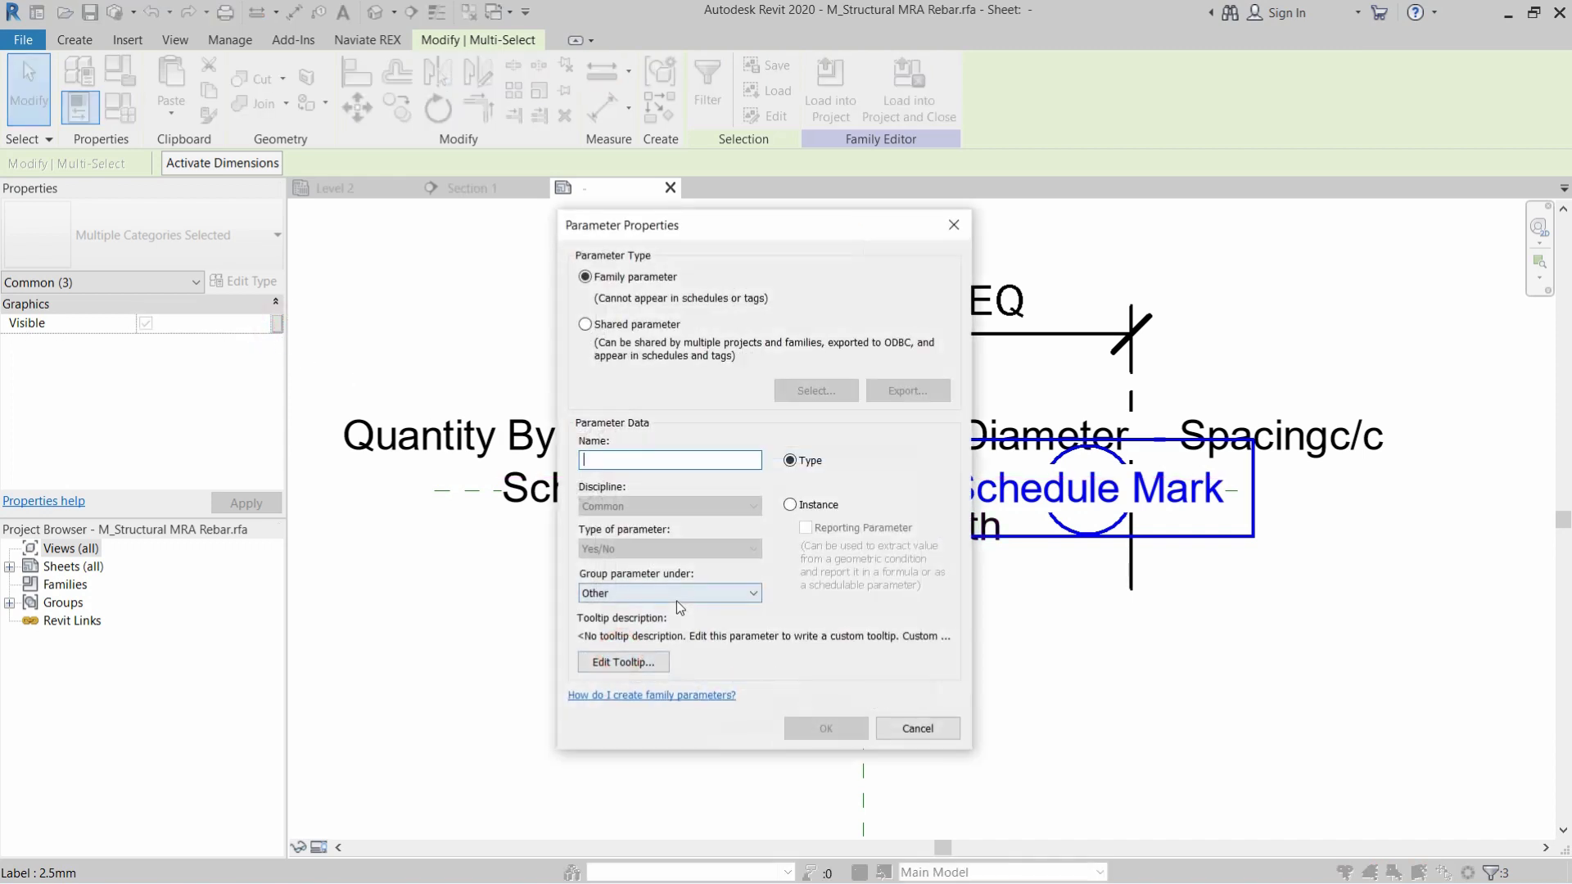
type("Righ")
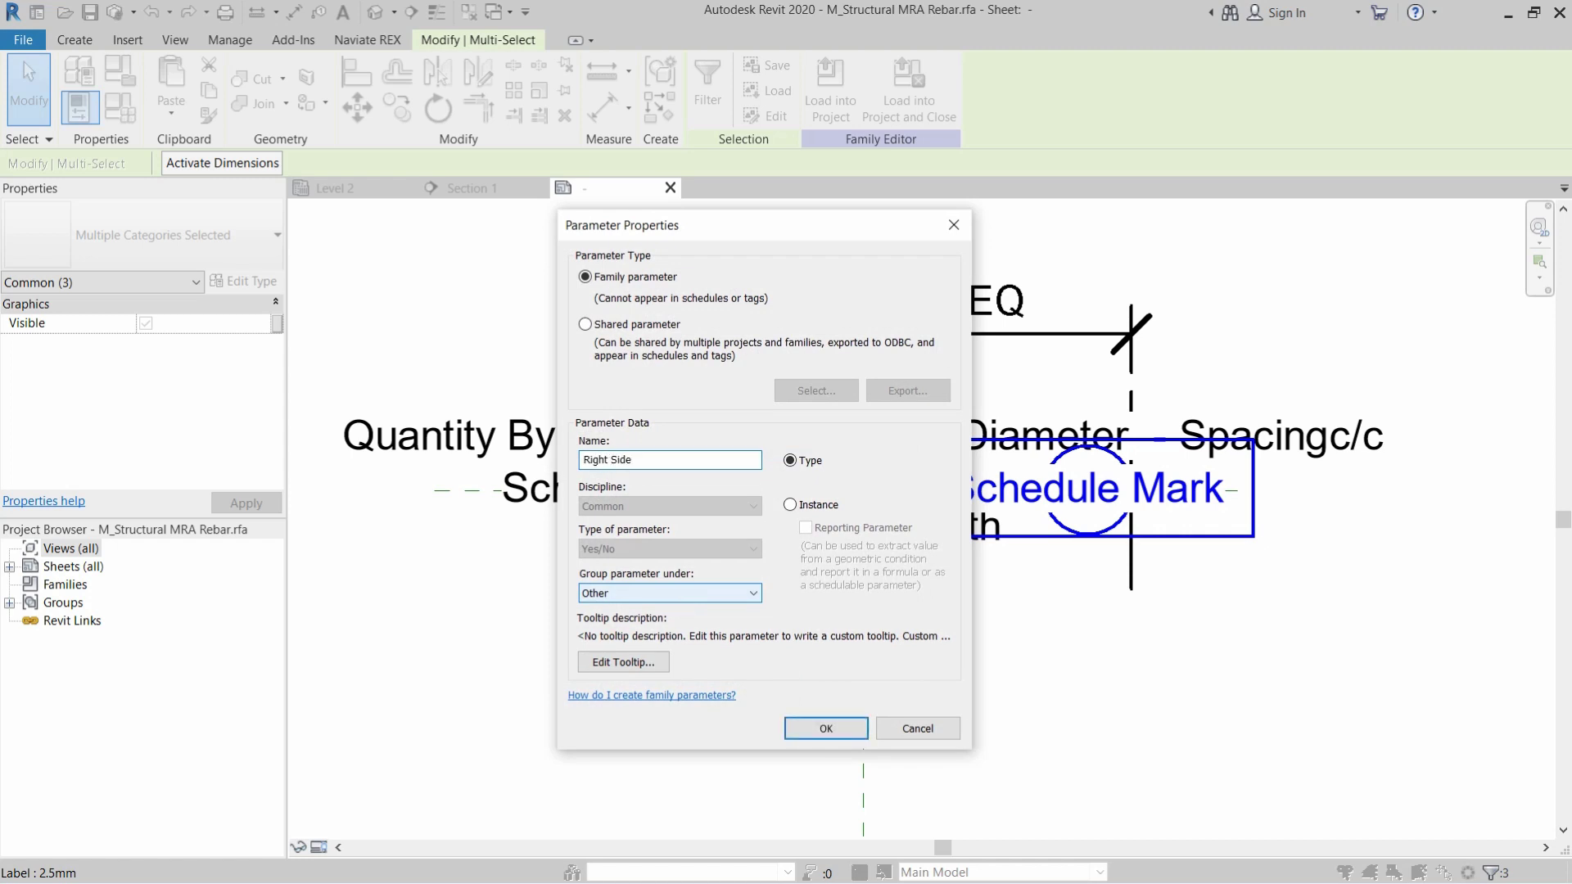
type("t Side")
left_click(825, 728)
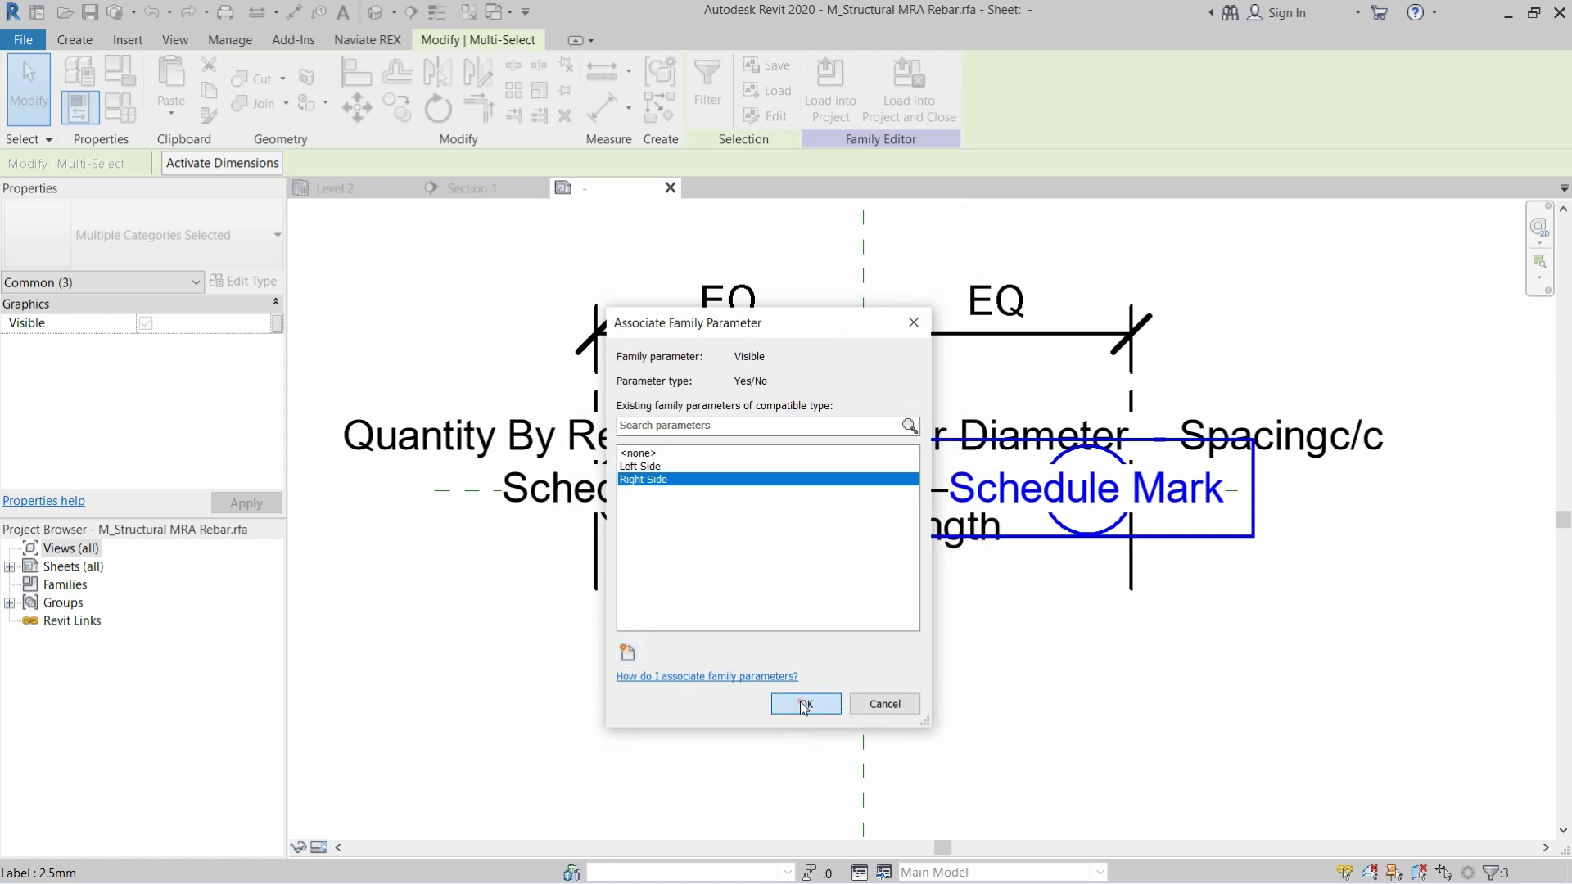
left_click(805, 706)
left_click(676, 685)
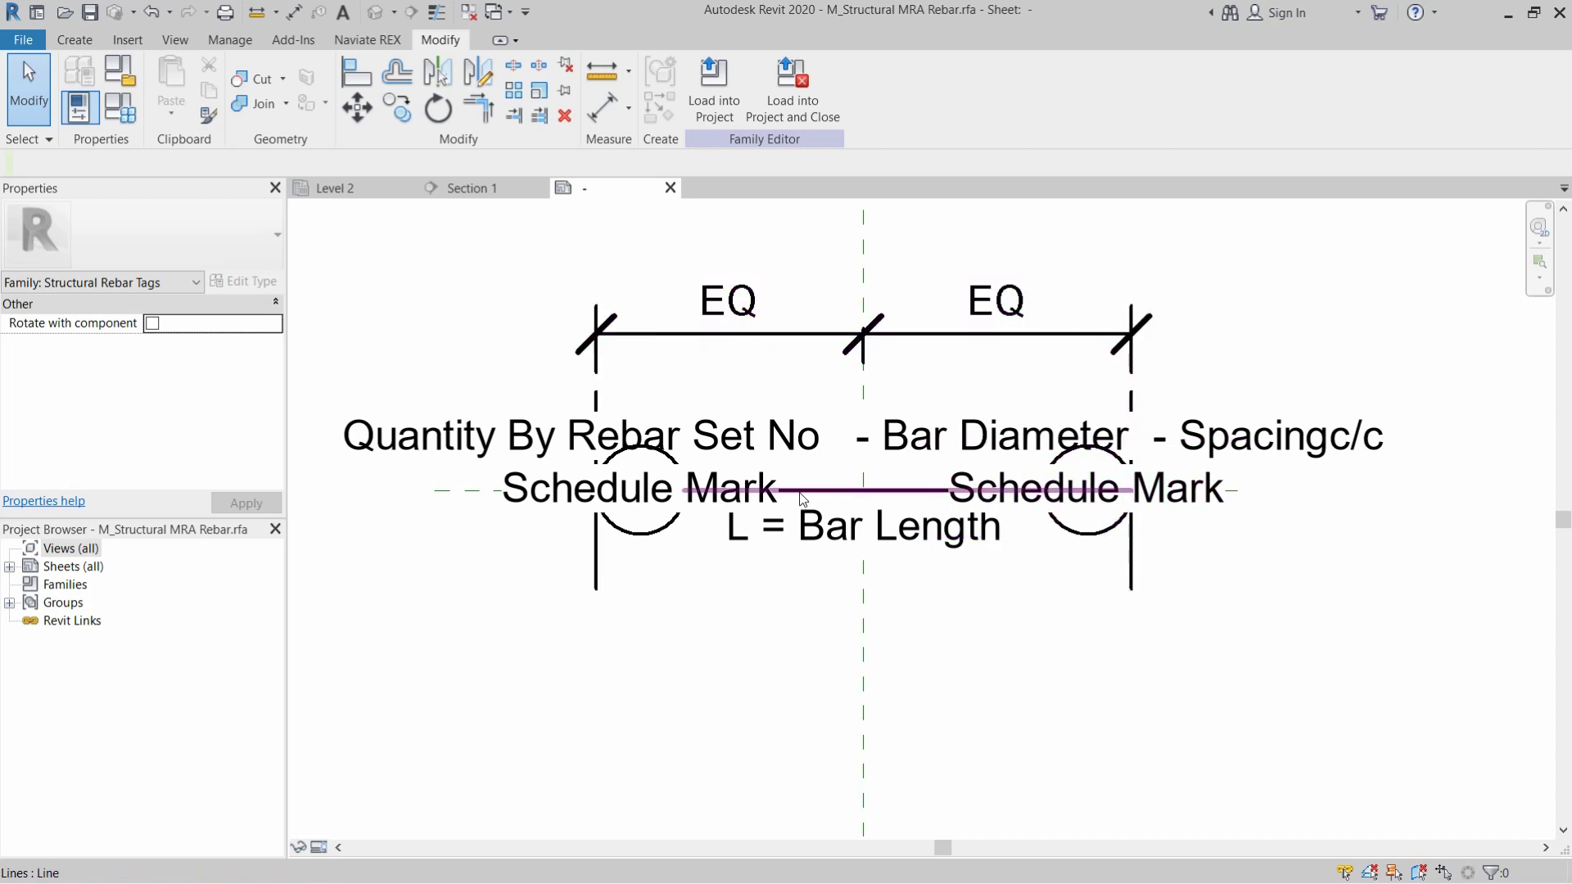
- Load the rebar tag family into Project1, overwriting the existing version
left_click(720, 119)
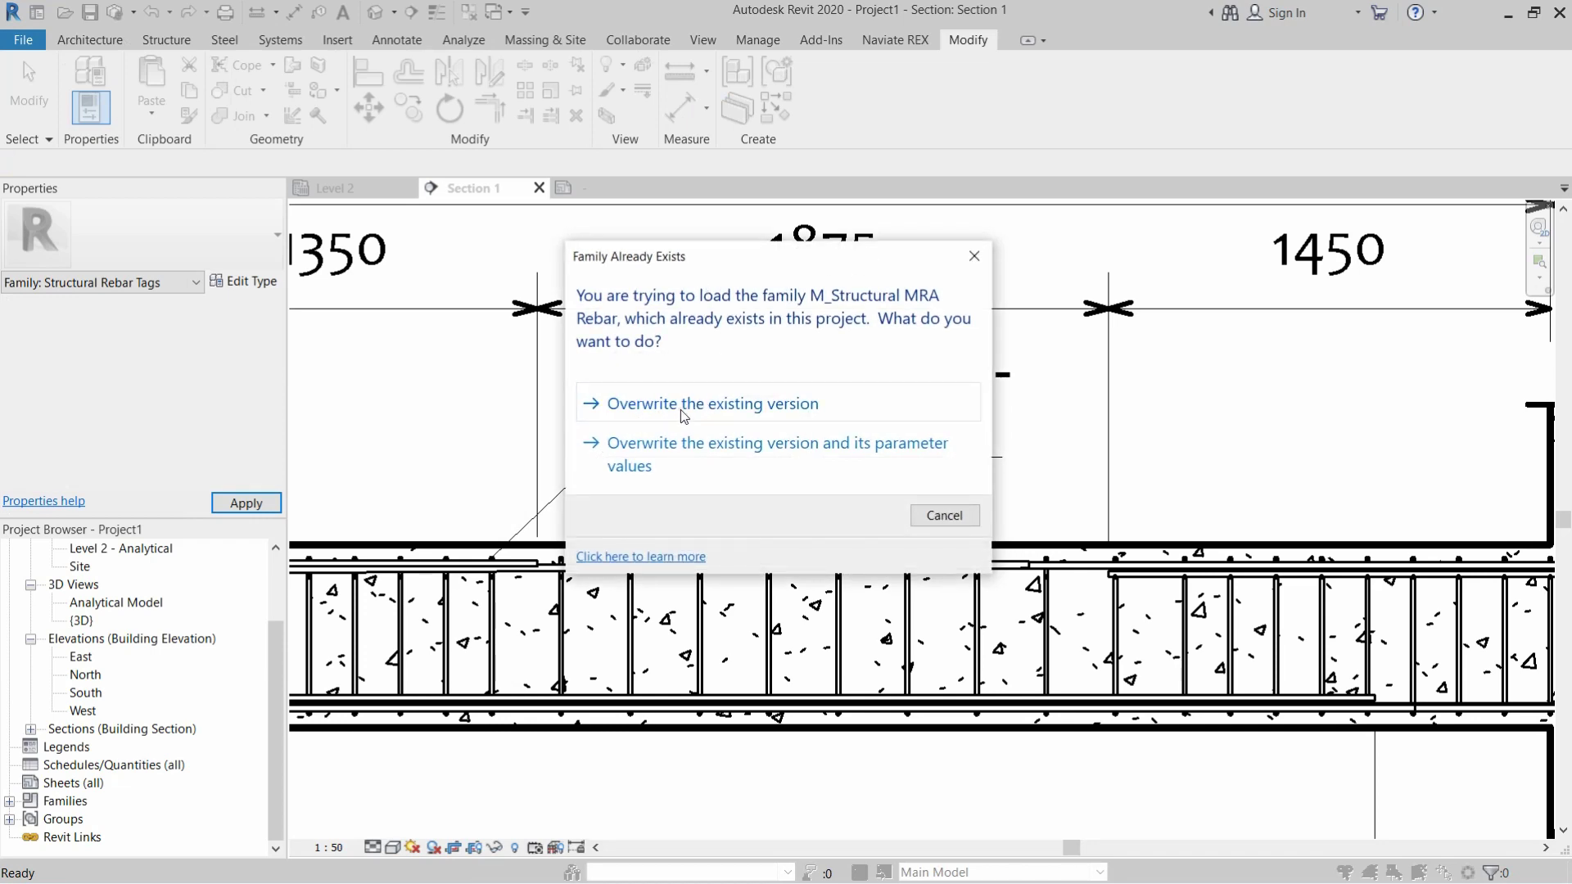
left_click(680, 407)
scroll(832, 399, "down", 2)
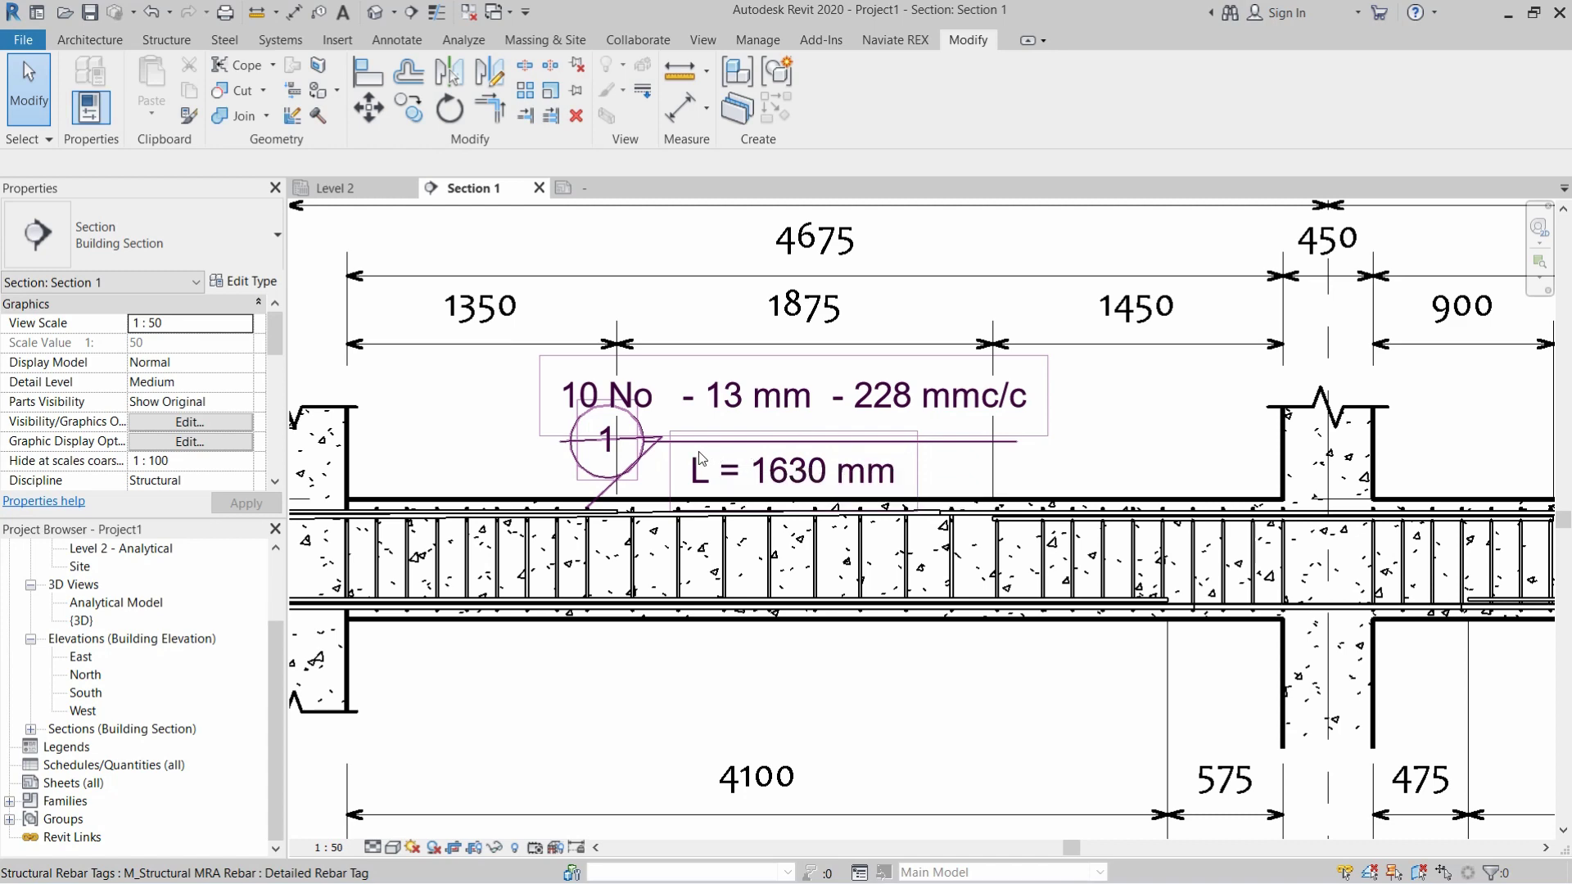
- Move the rebar tag further right above the beam between grids A and B and adjust its leader elbow beside the circled mark
left_click(764, 410)
scroll(575, 470, "down", 3)
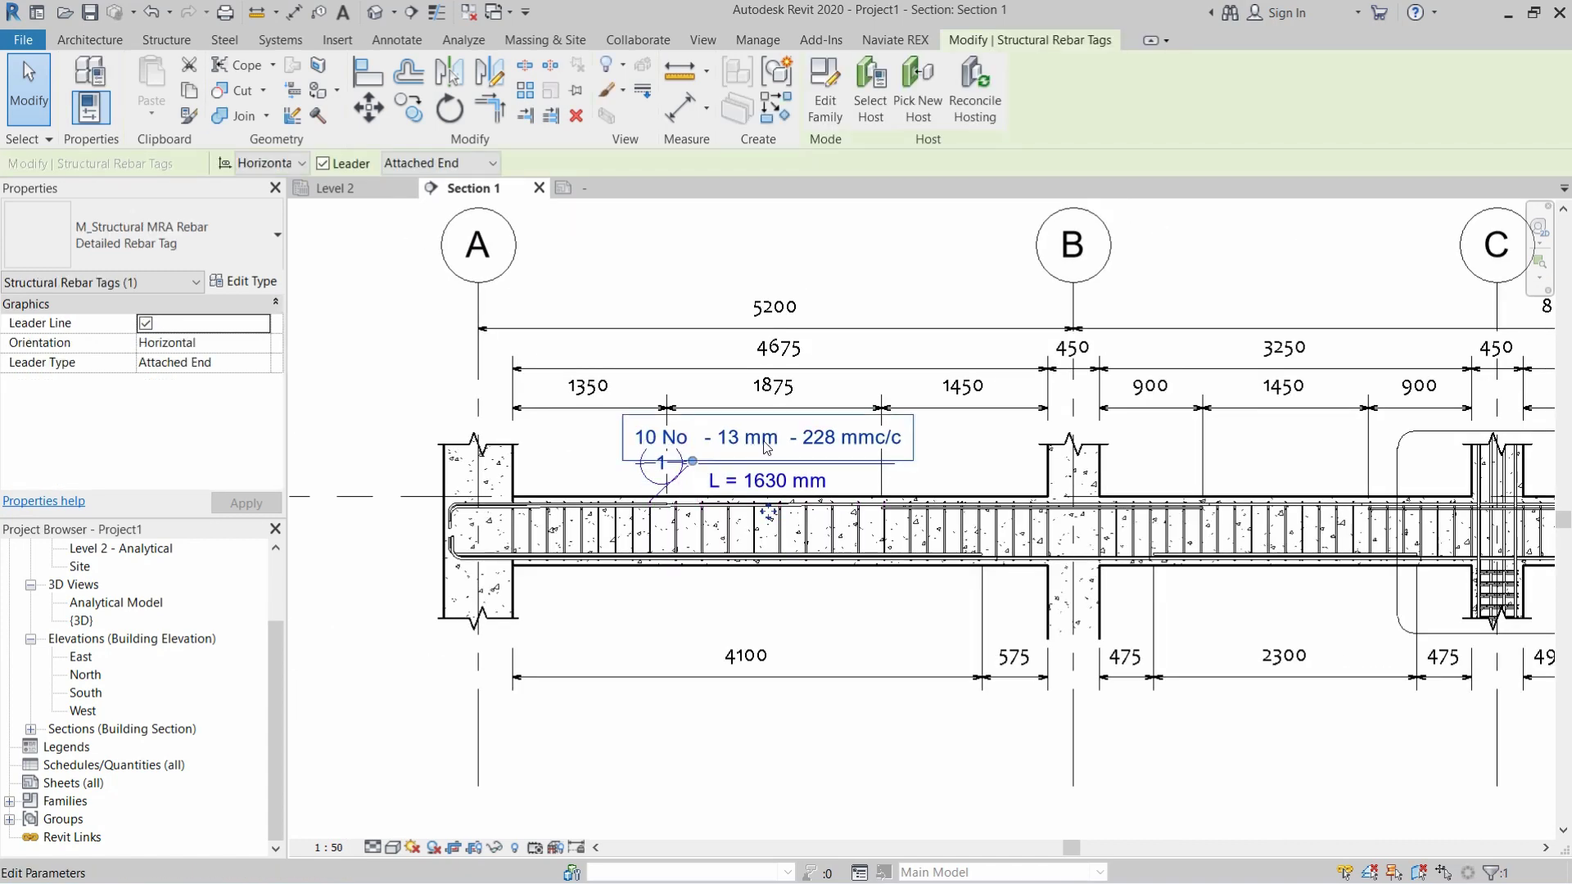
scroll(572, 443, "up", 2)
left_click_drag(767, 525, 923, 509)
left_click_drag(713, 439, 807, 438)
left_click_drag(655, 441, 694, 451)
left_click(677, 449)
scroll(668, 451, "down", 1)
left_click(721, 483)
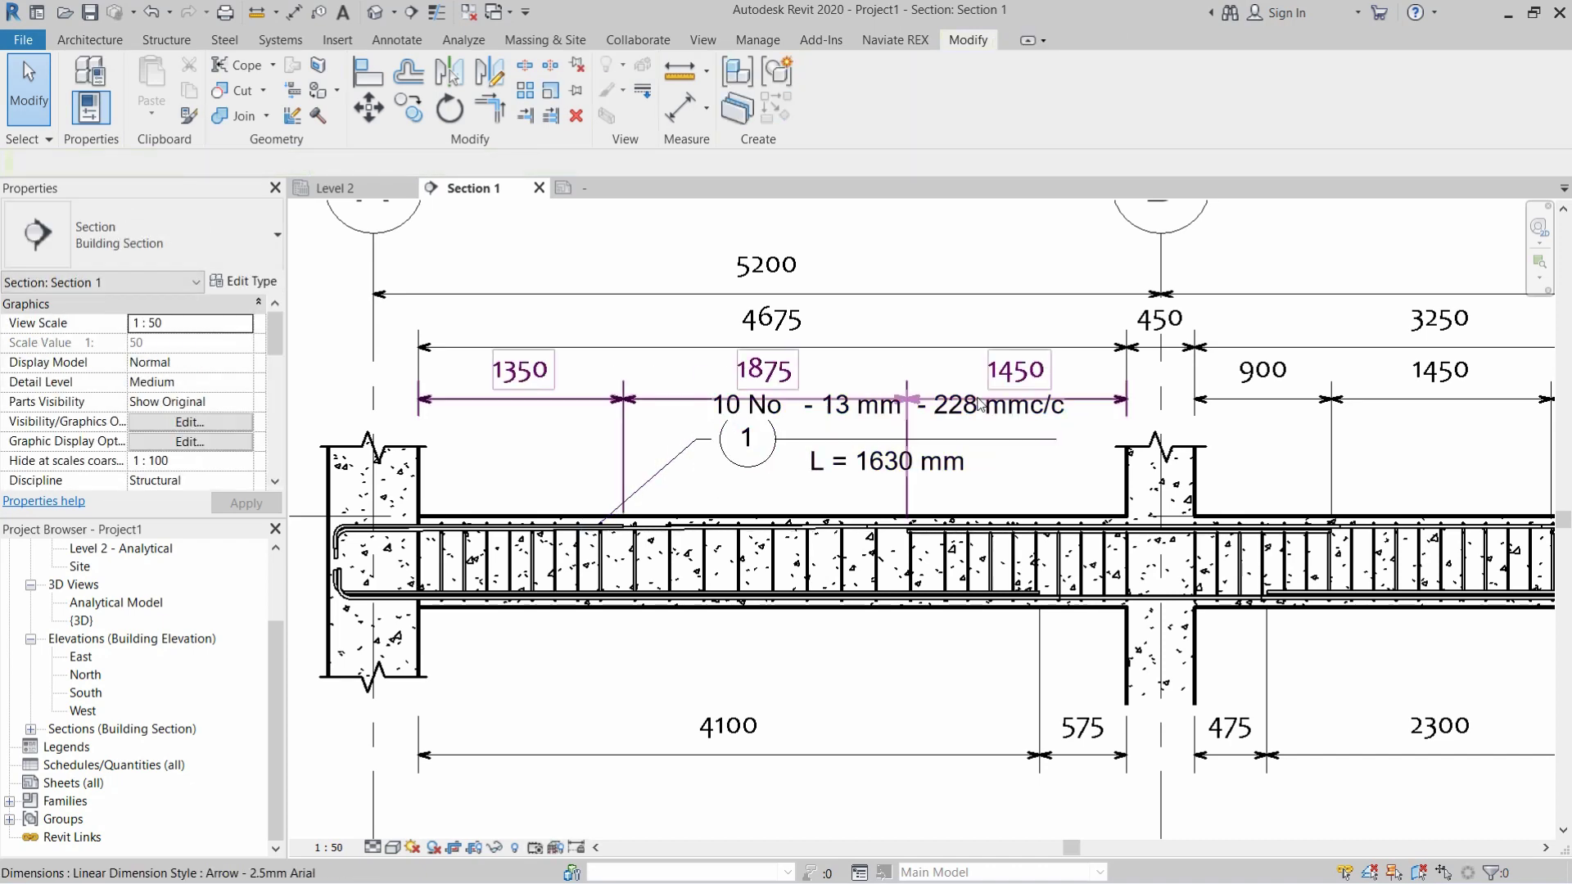
- Turn off Left Side and turn on Right Side in the Detailed Rebar Tag type's parameters
scroll(980, 400, "up", 1)
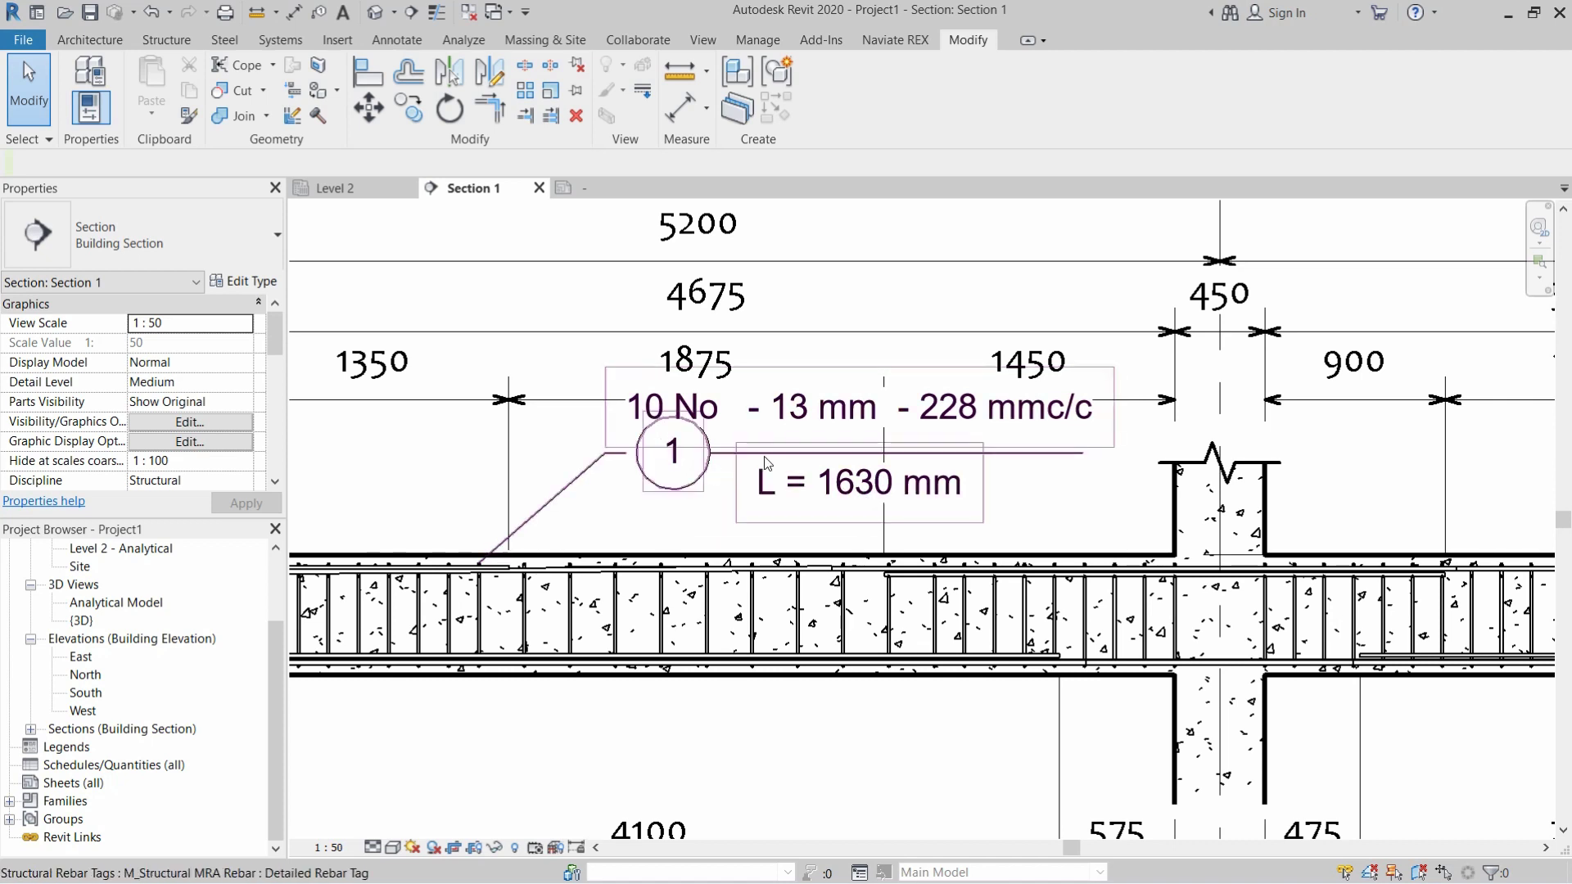
left_click(811, 460)
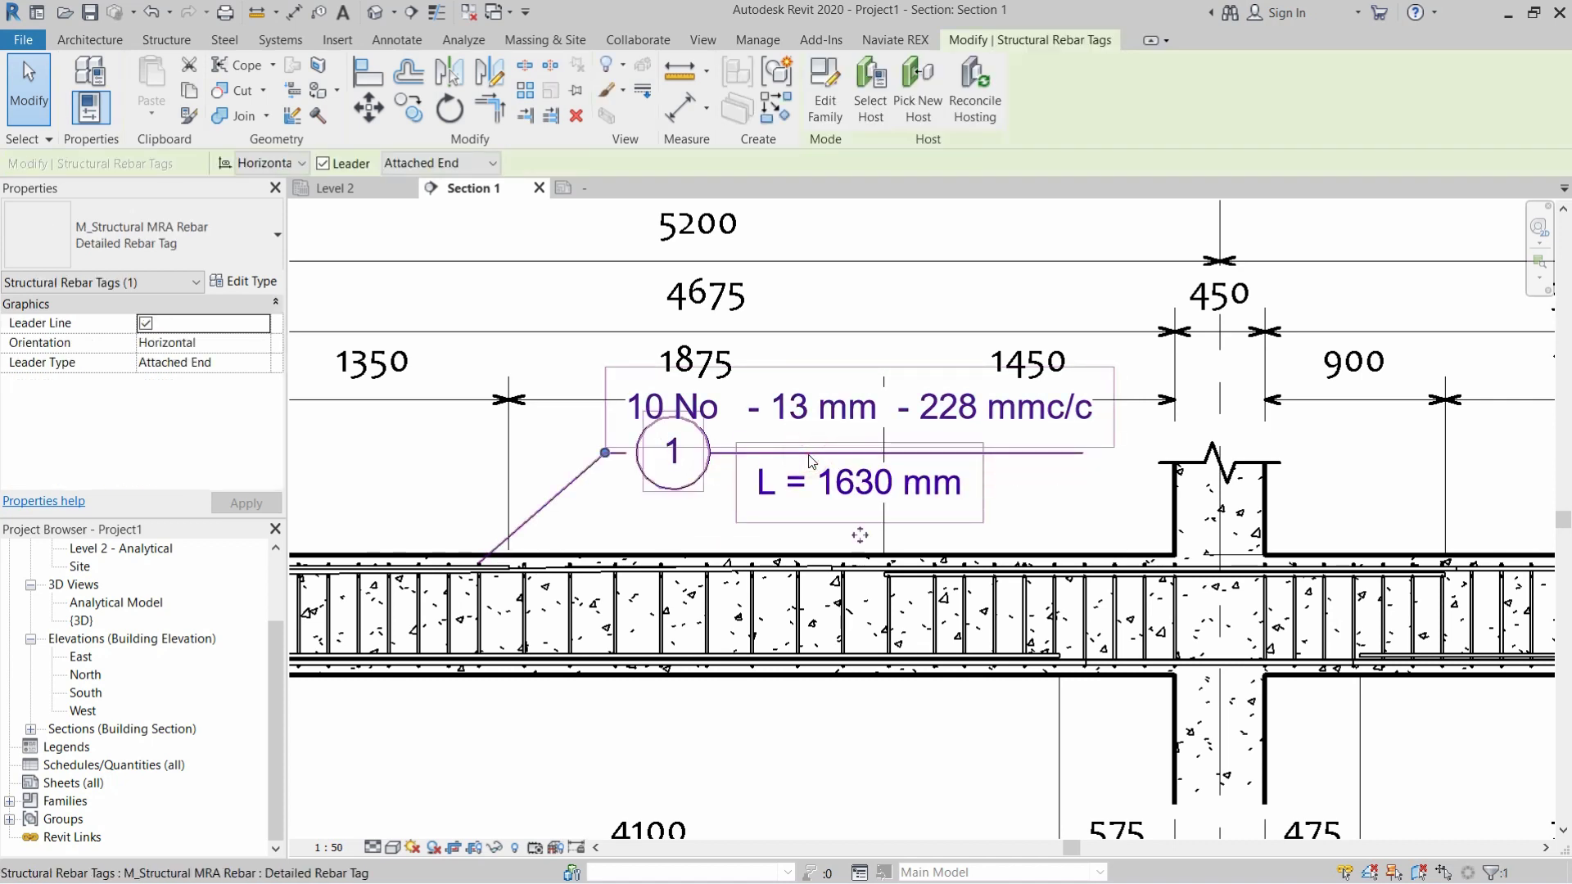
left_click(240, 283)
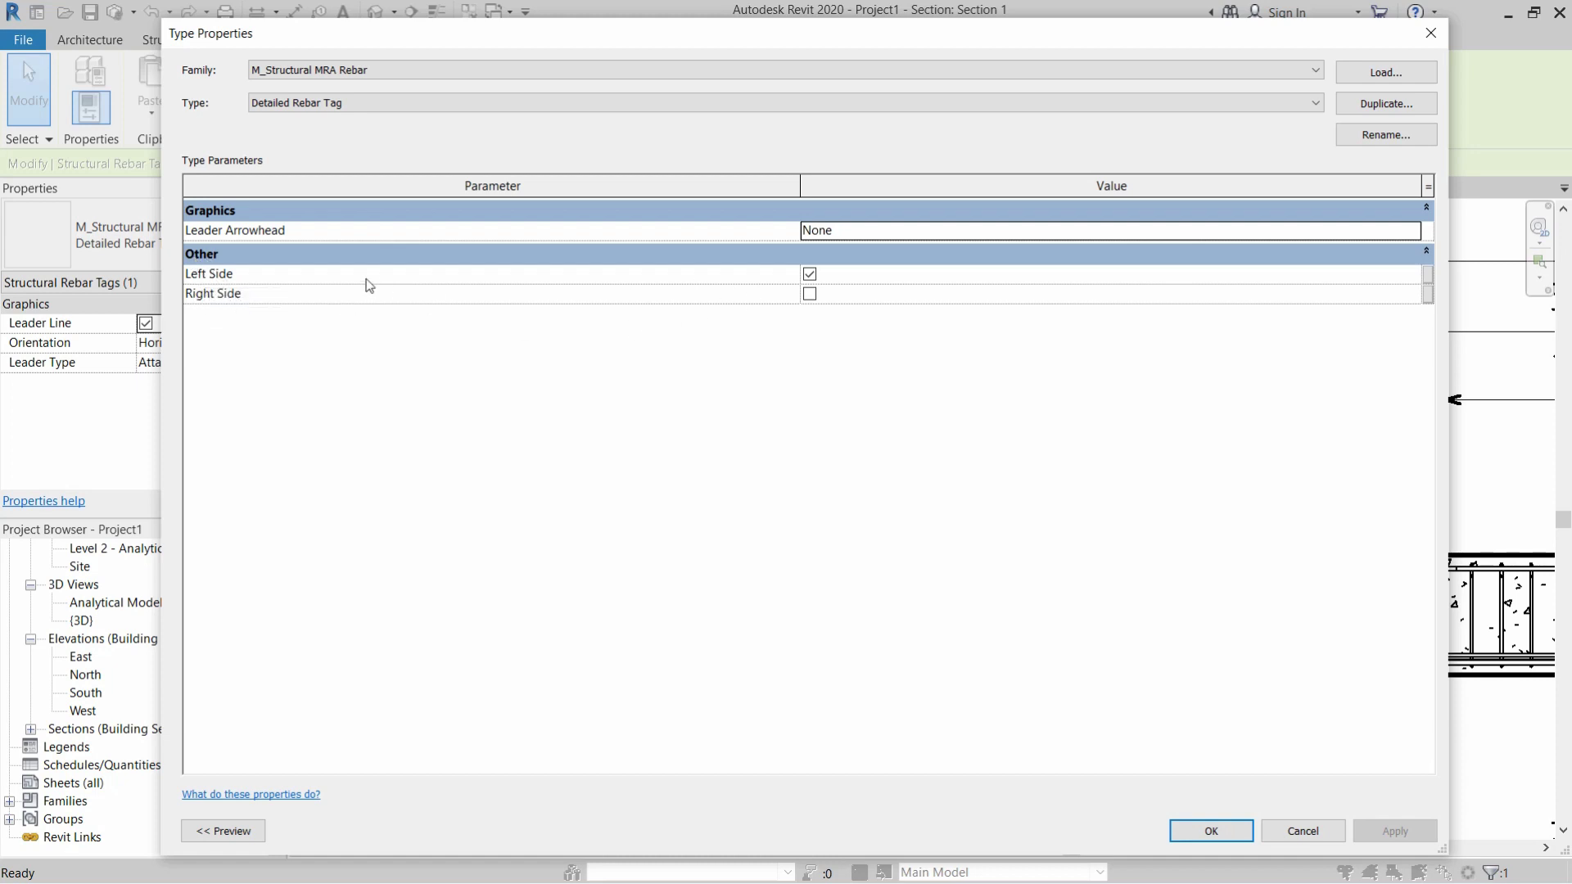
left_click(810, 275)
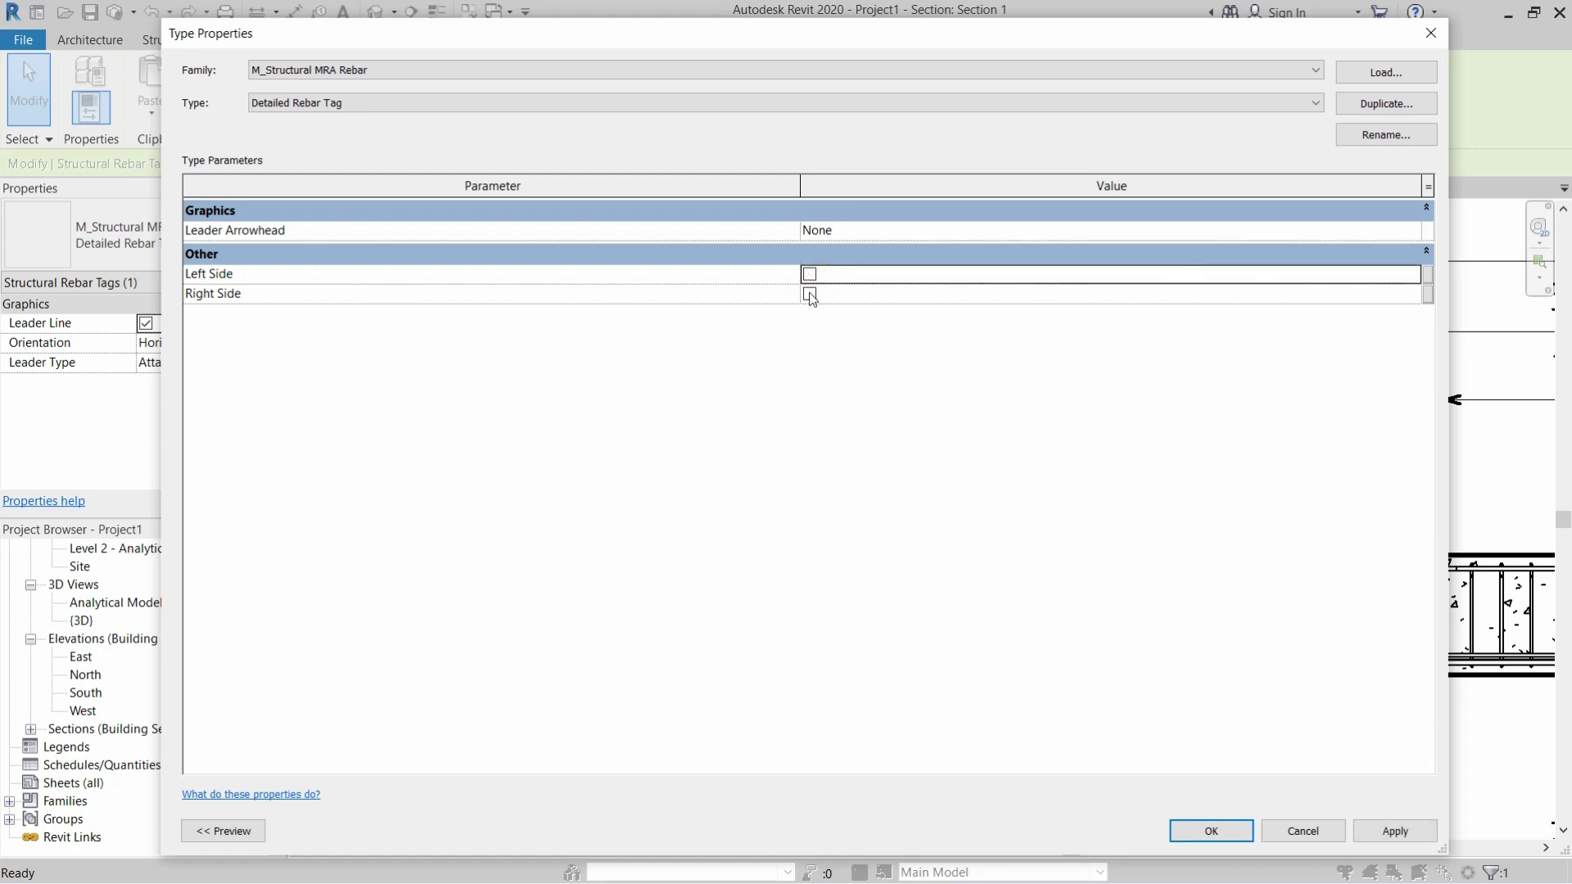
left_click(809, 294)
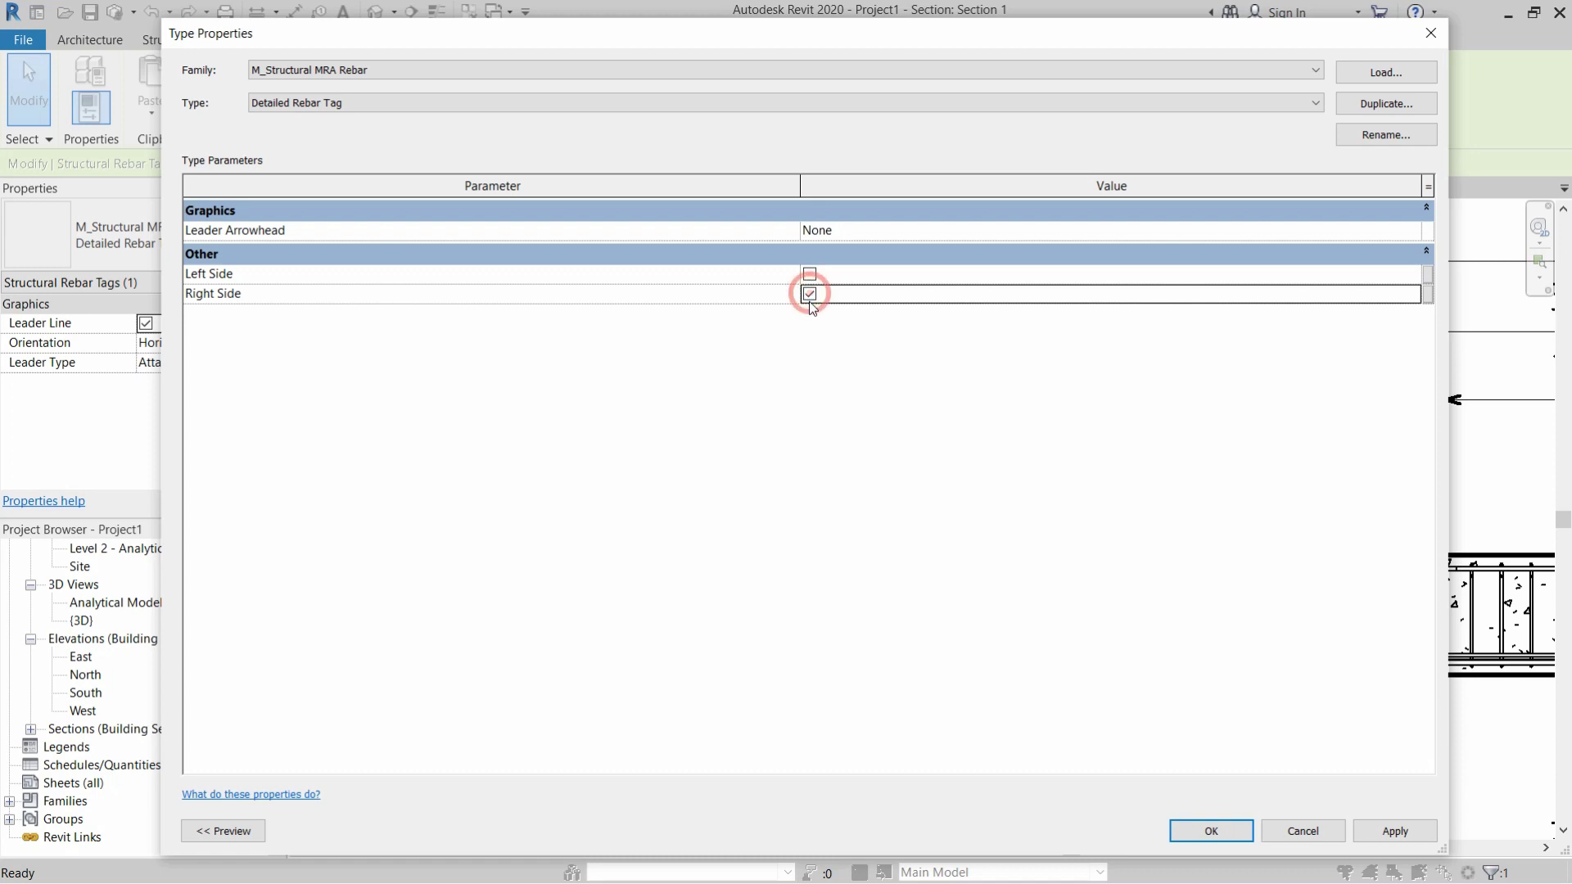
left_click(1379, 823)
left_click(1232, 827)
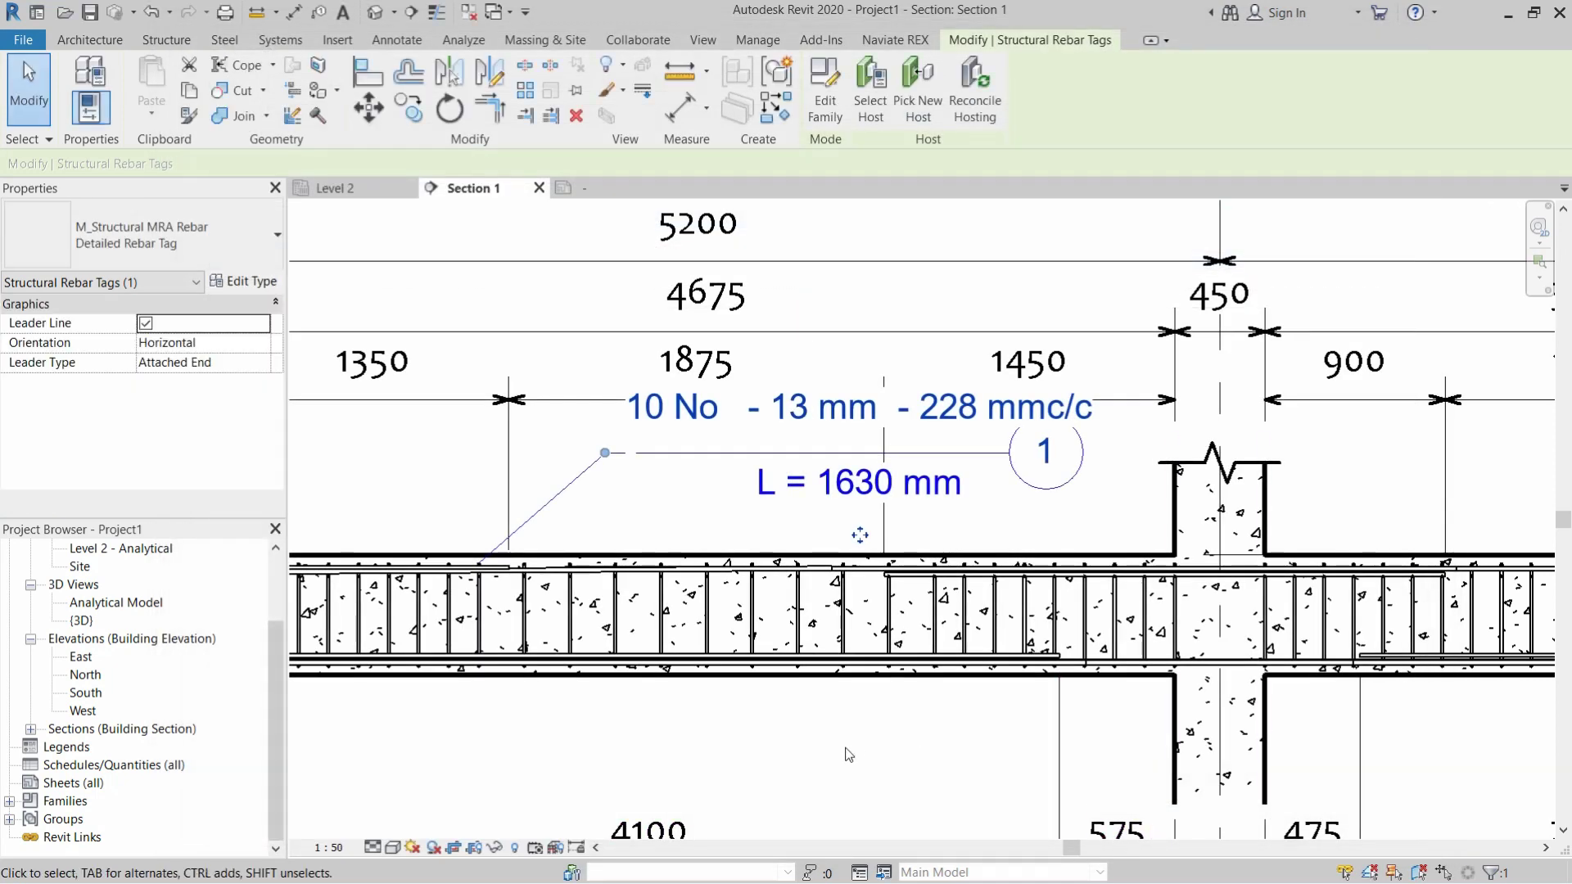
left_click(845, 747)
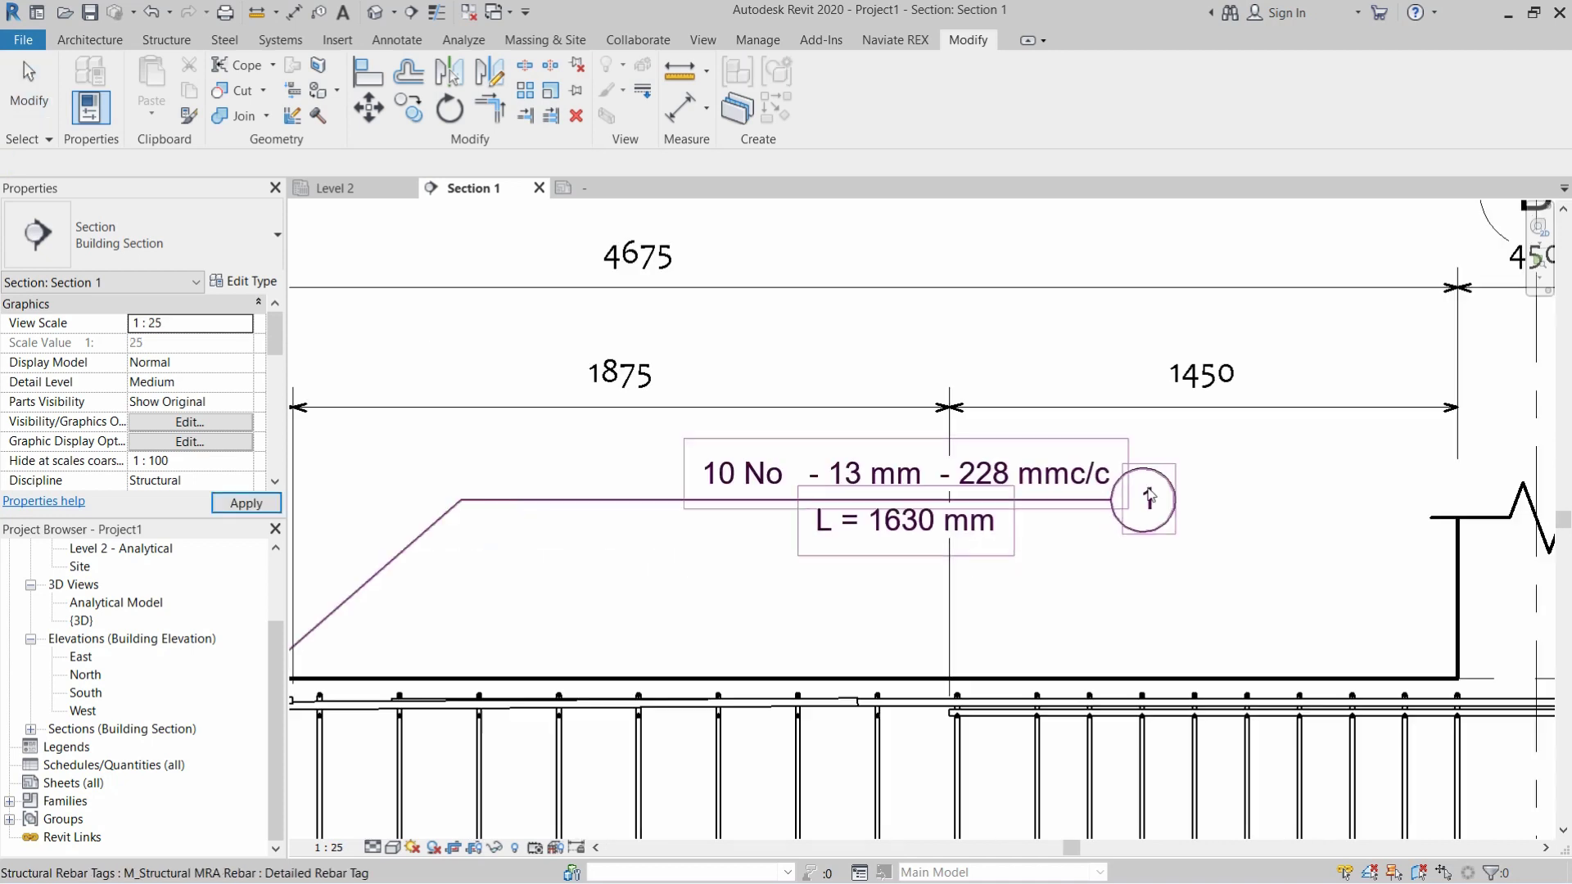
- Set the Detailed Rebar Tag type's leader arrowhead to Arrow Filled 30 Degree - Large
scroll(1150, 495, "down", 3)
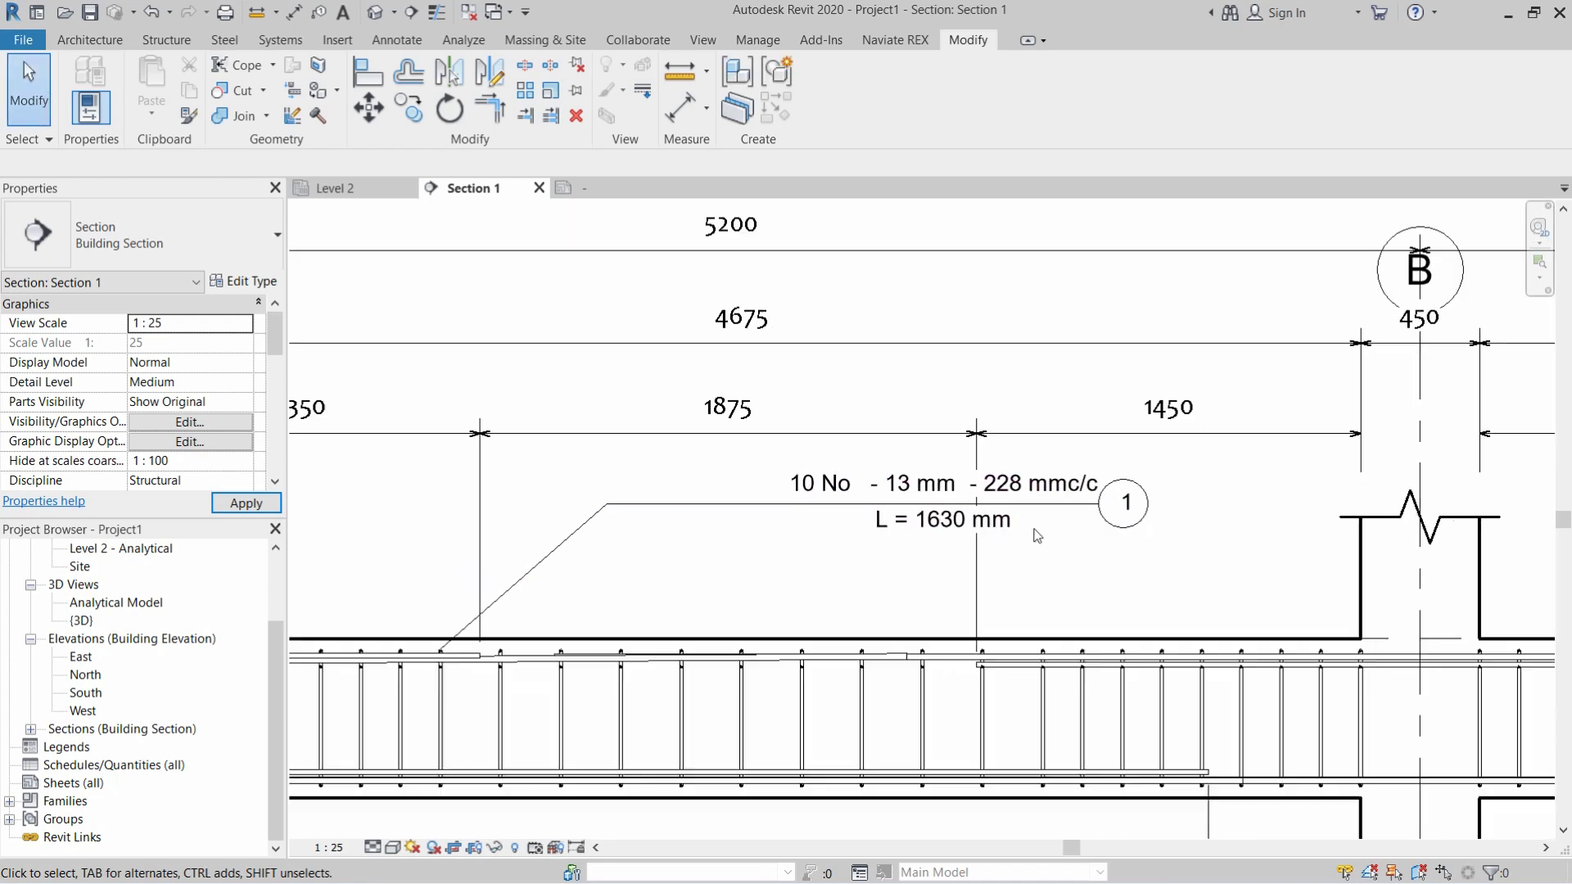
scroll(673, 593, "up", 3)
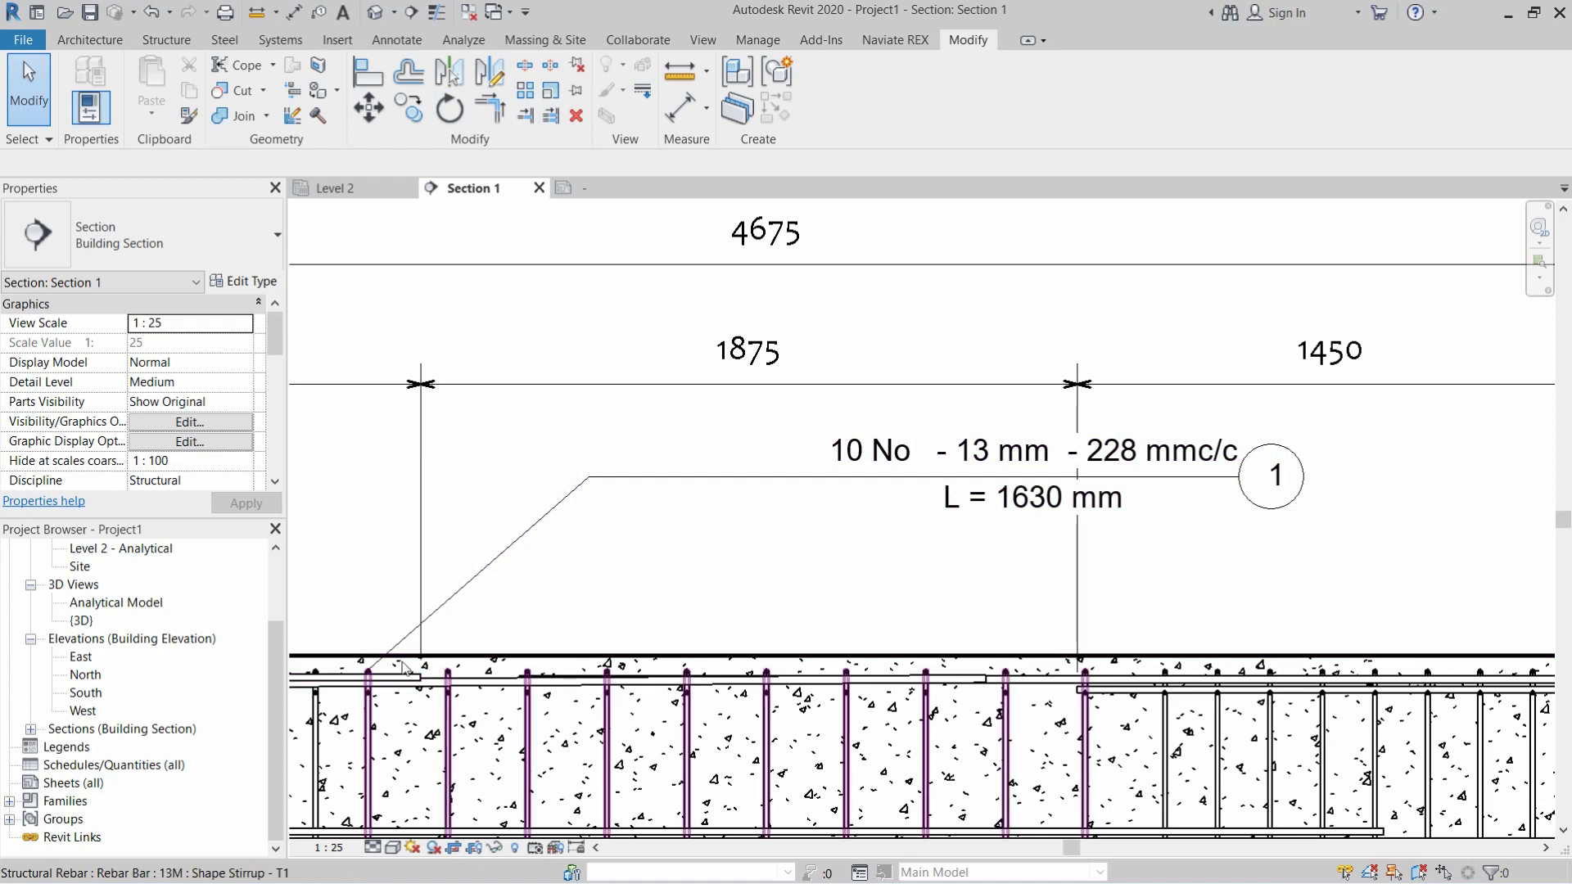
left_click(490, 571)
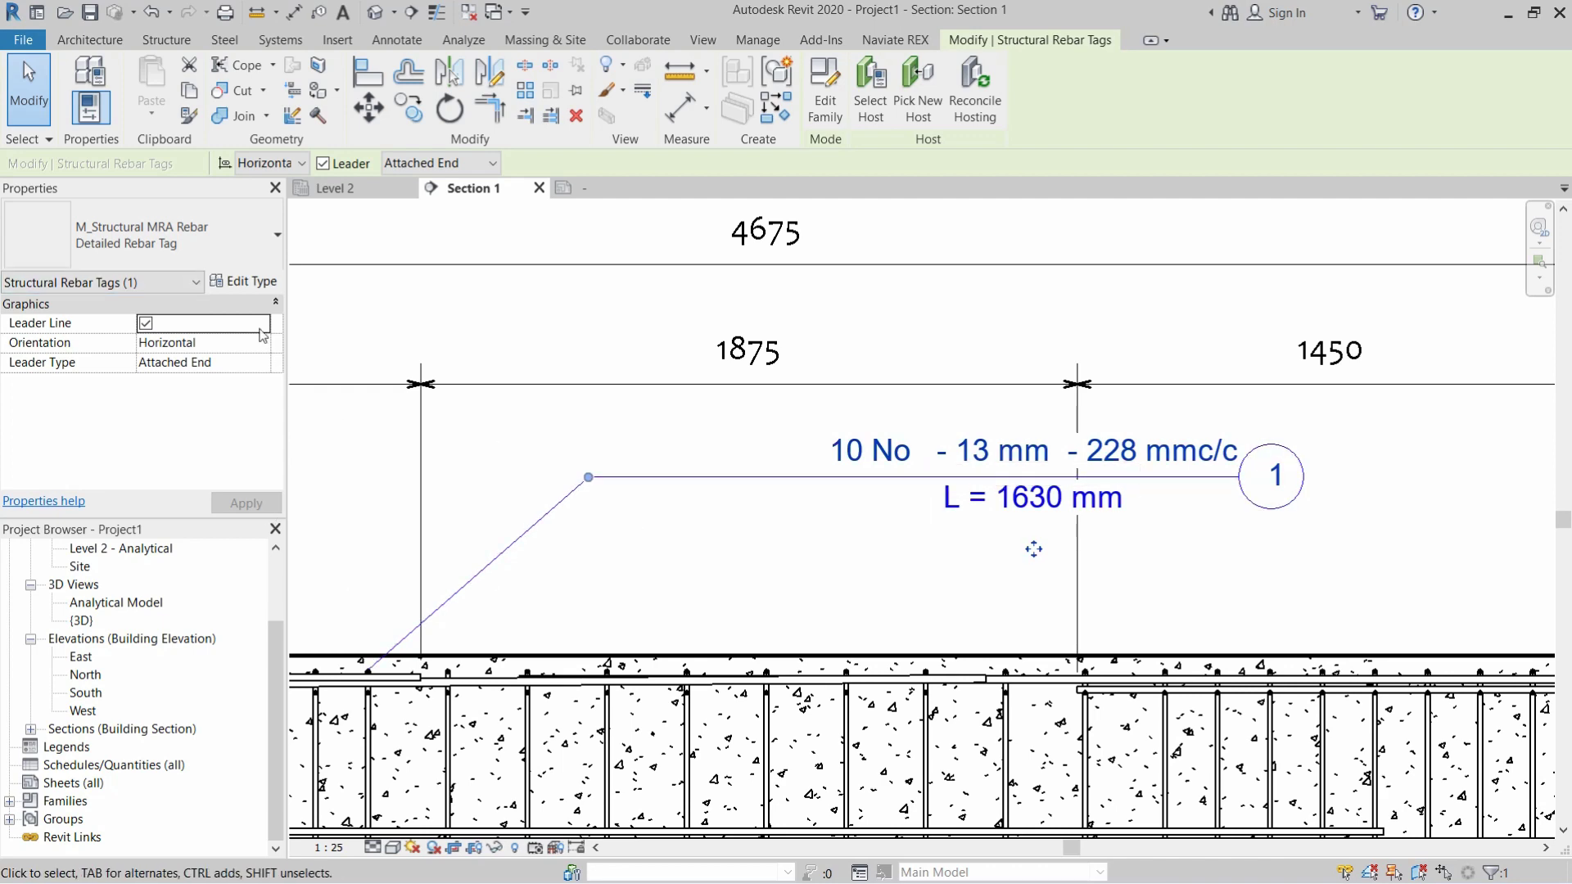
left_click(244, 281)
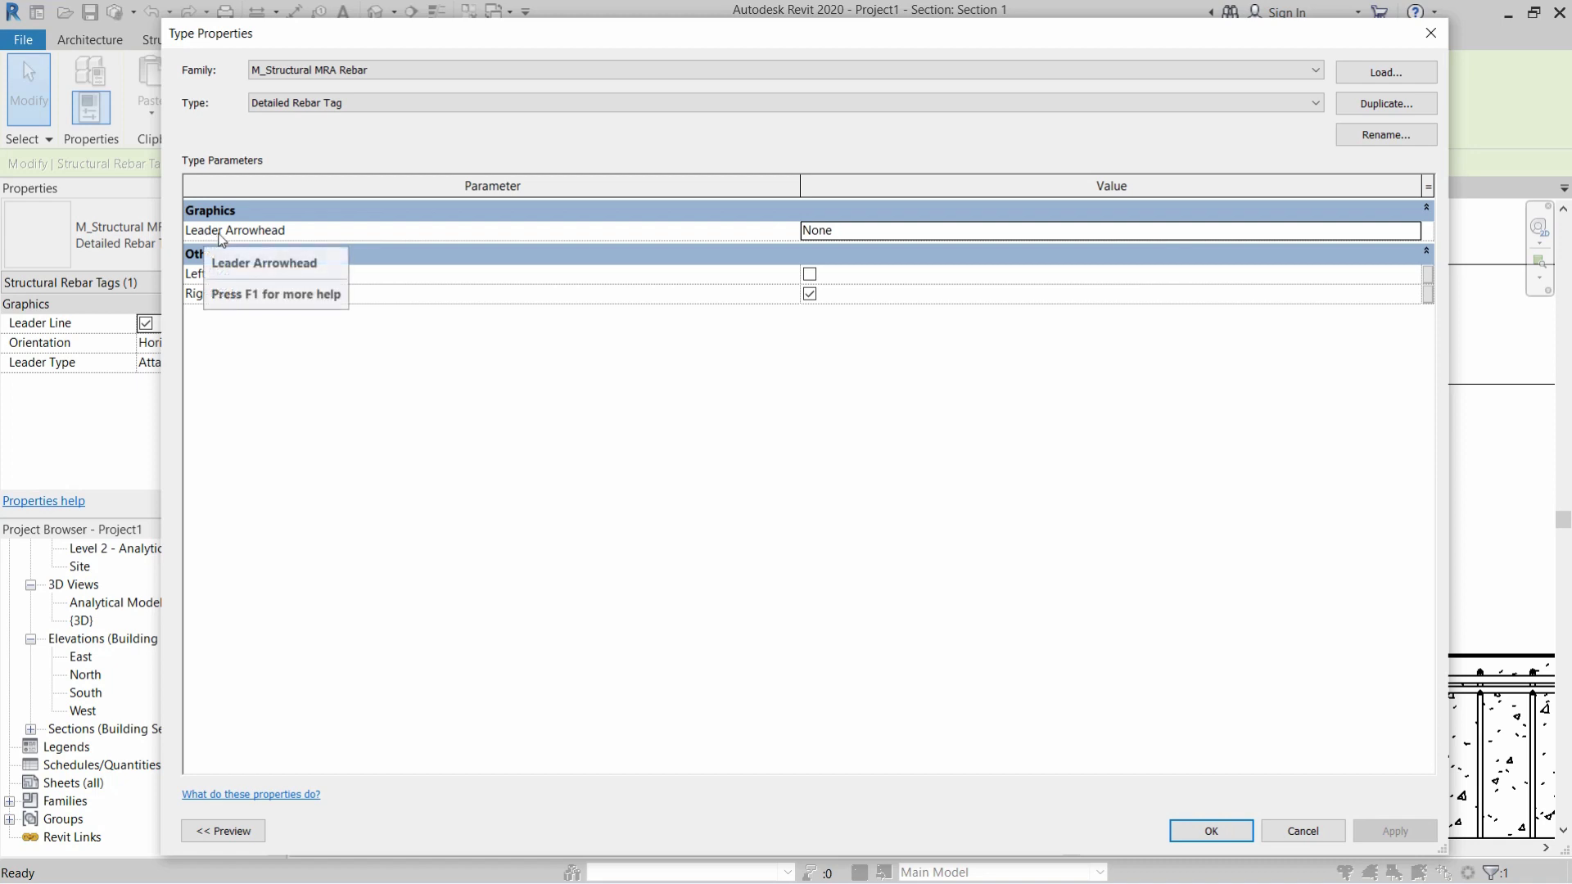
left_click(1412, 231)
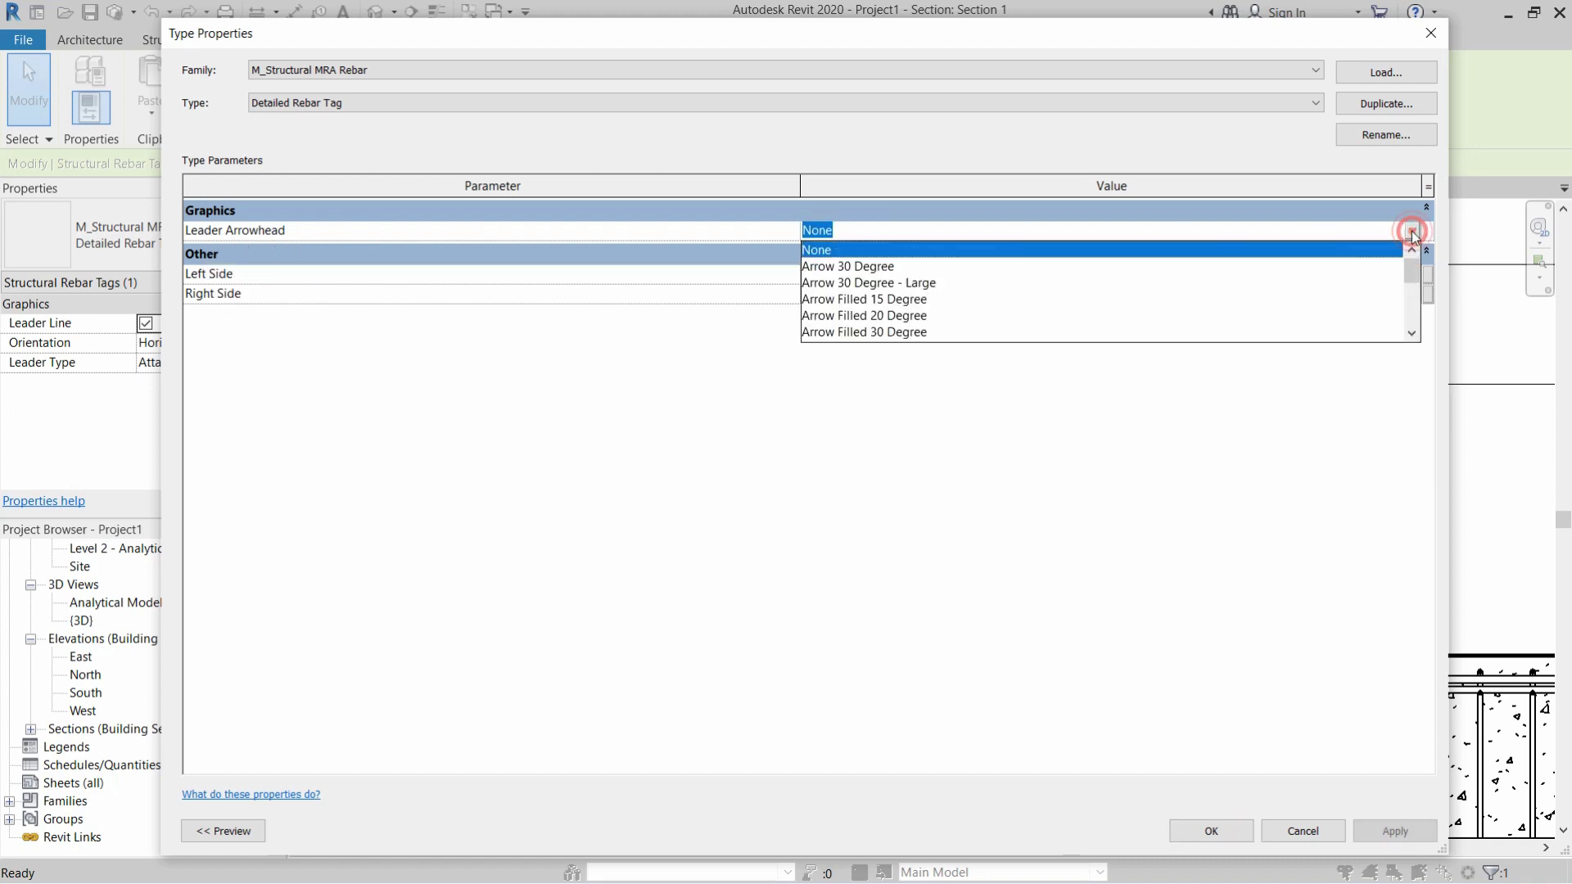
scroll(1065, 300, "down", 1)
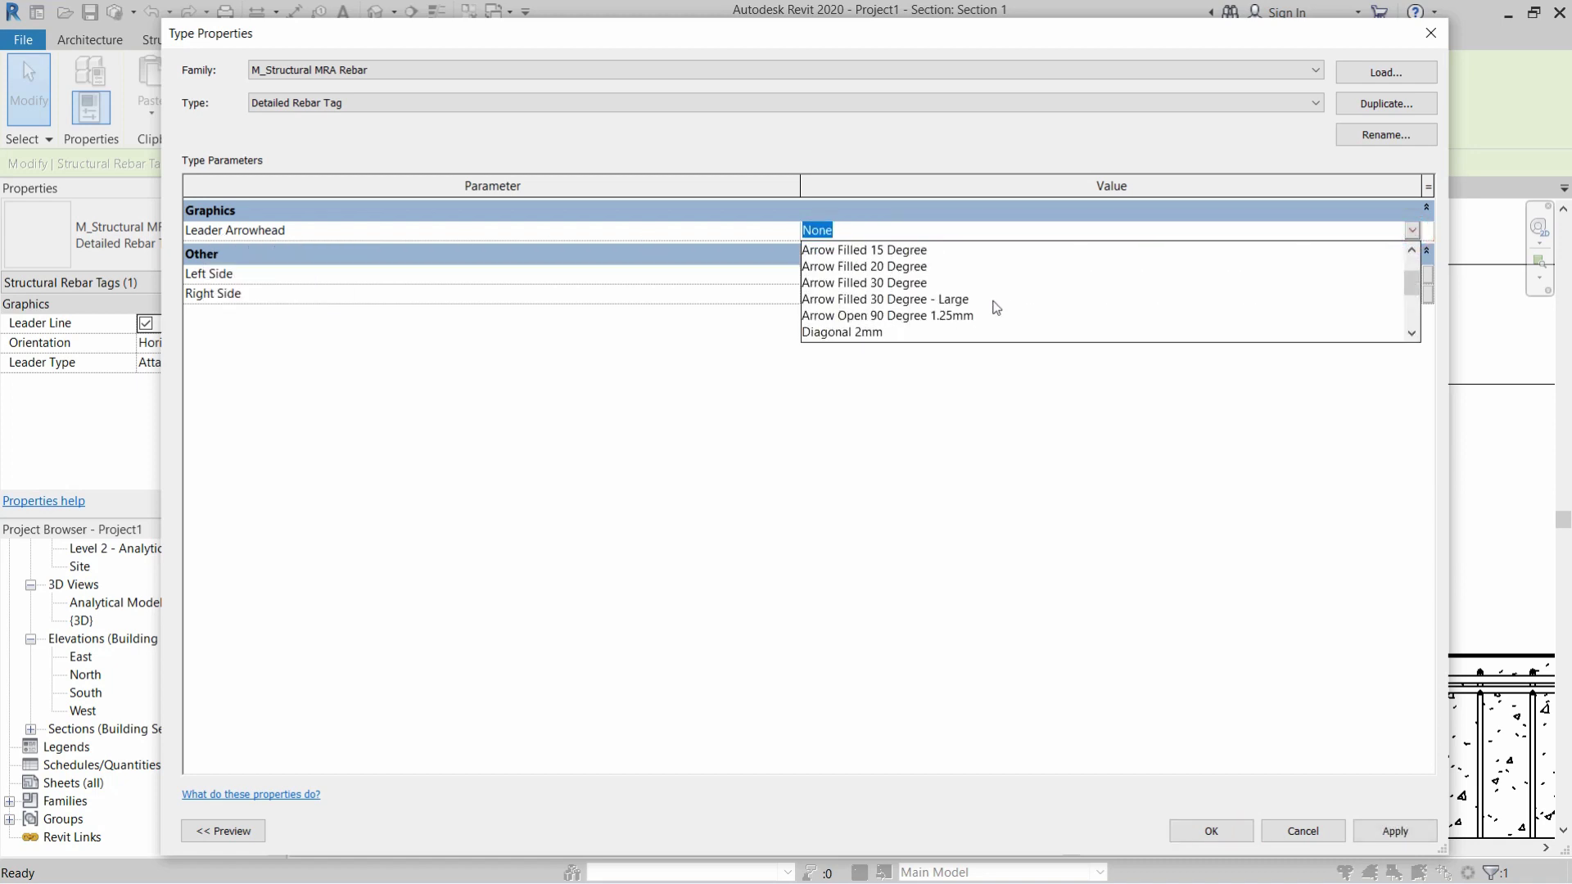
left_click(848, 300)
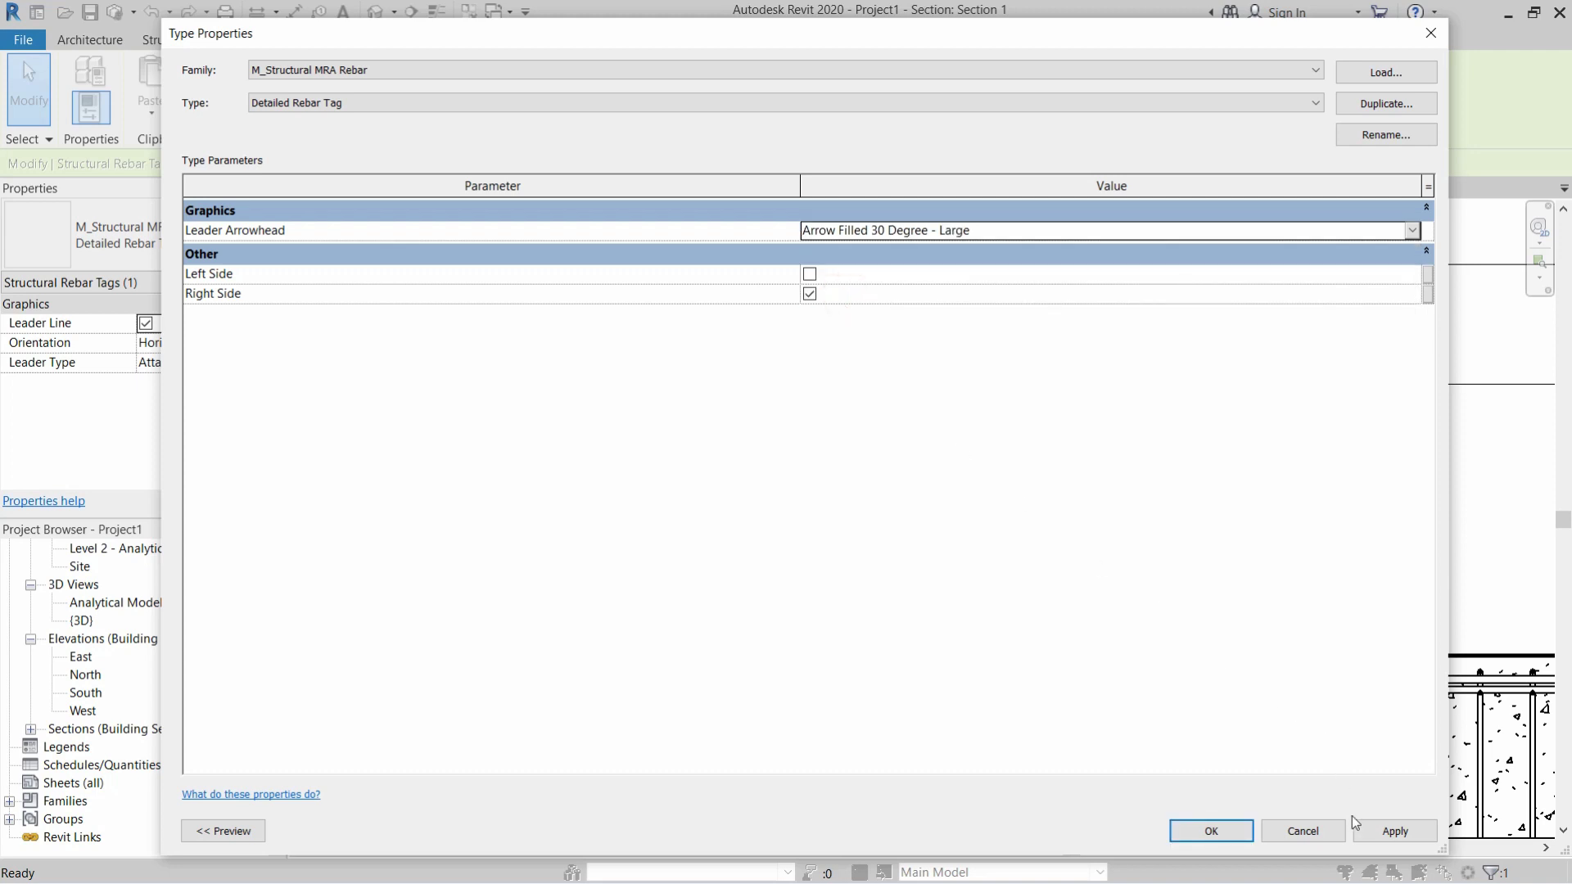
left_click(1392, 831)
left_click(1211, 832)
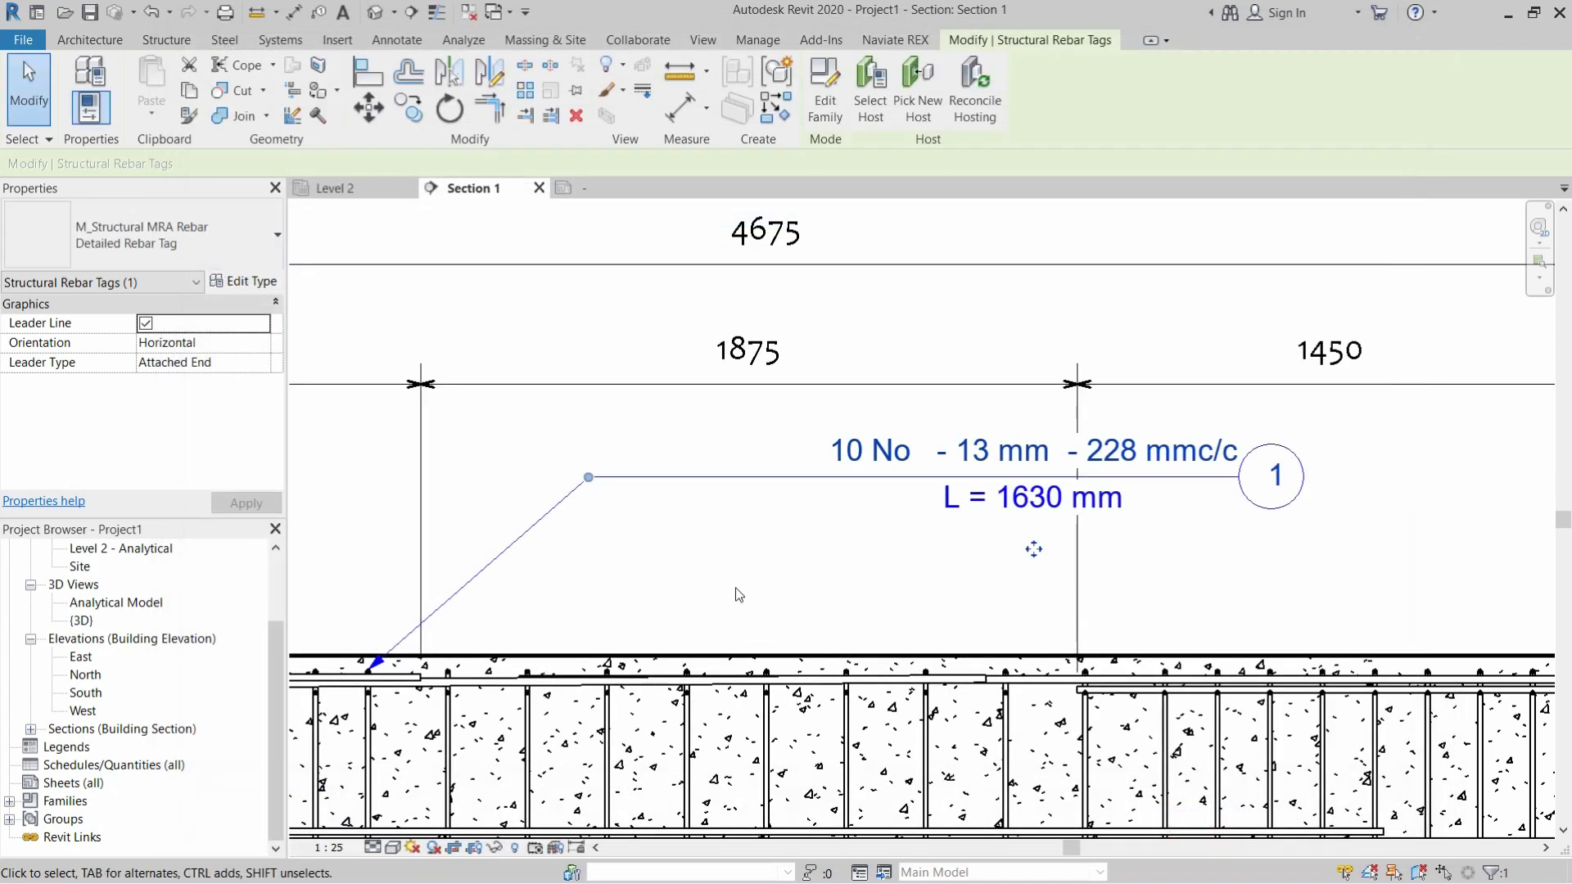
left_click(740, 595)
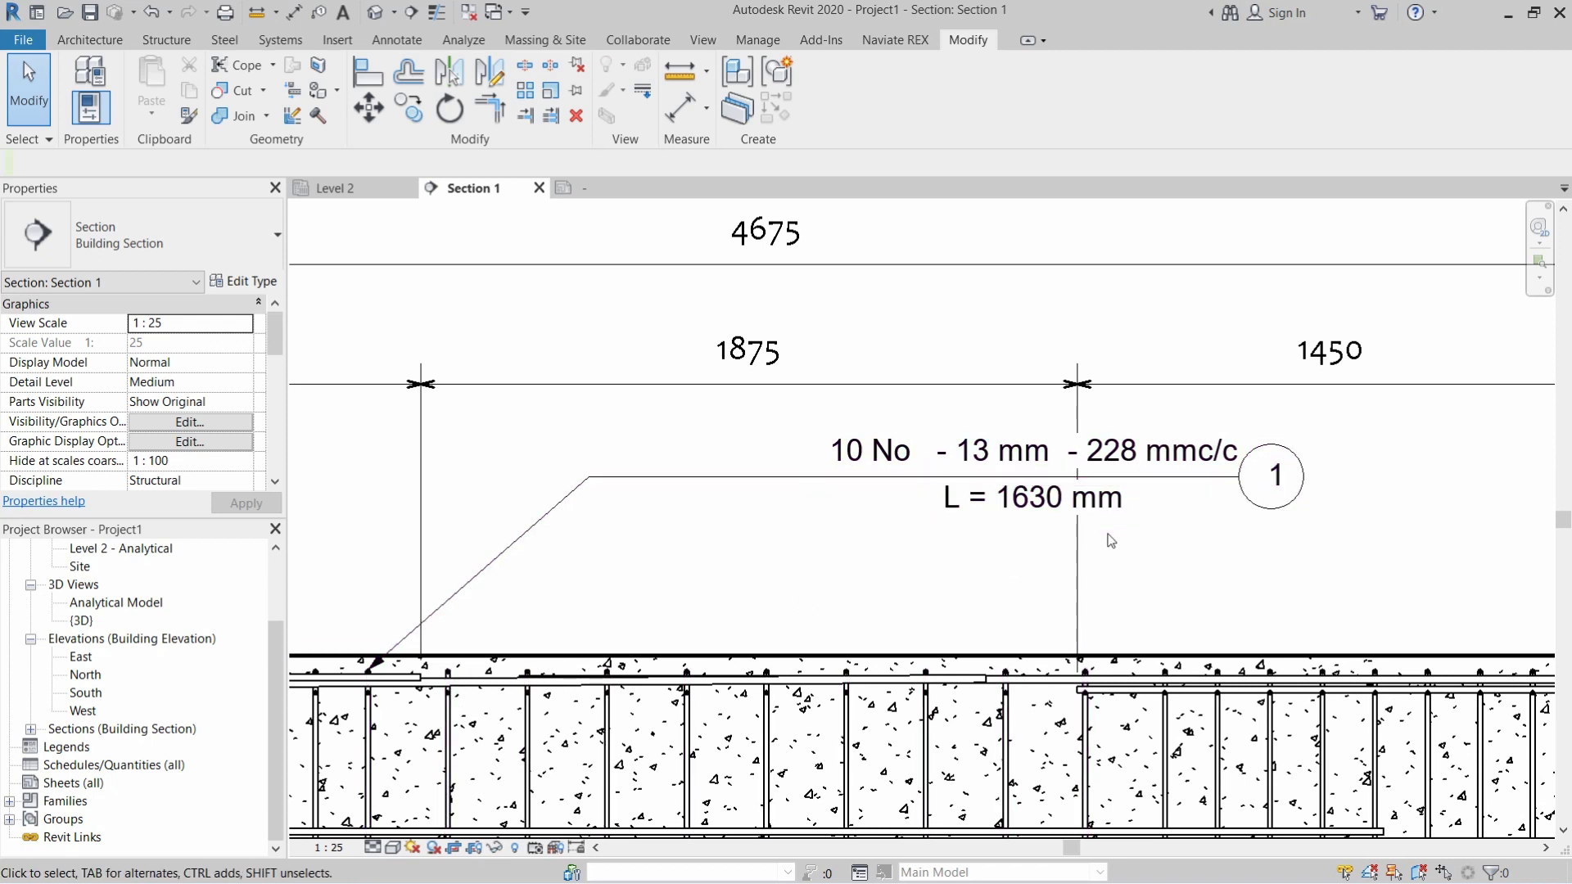
- Change the schedule mark in the rebar tag's circle to R1 directly on the section view
left_click(1246, 497)
left_click(1277, 476)
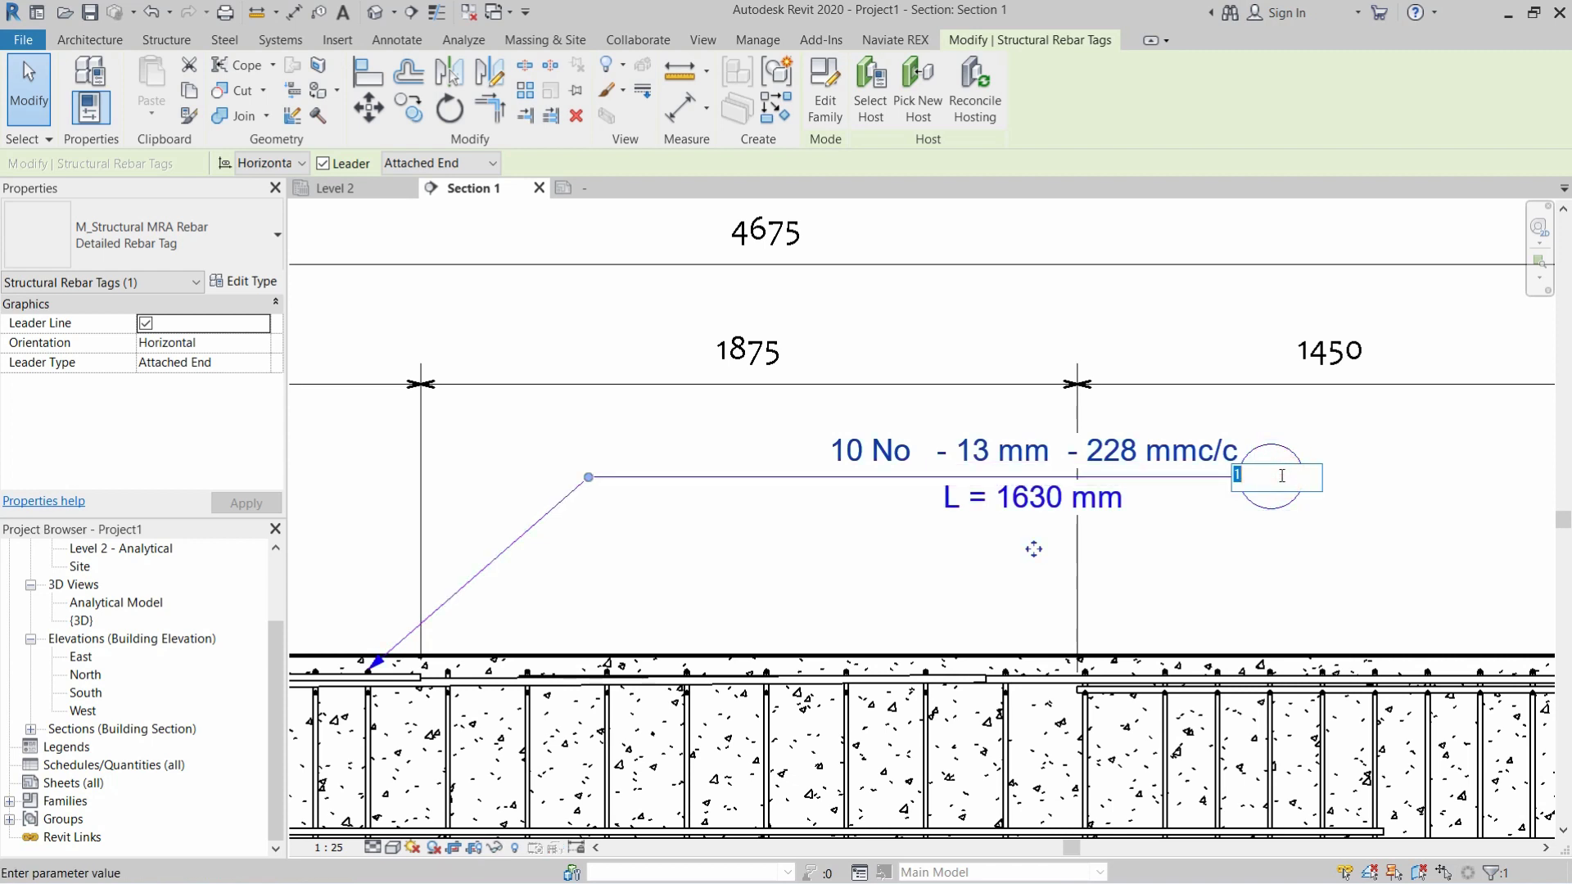
type("R1")
left_click(1198, 529)
left_click(677, 589)
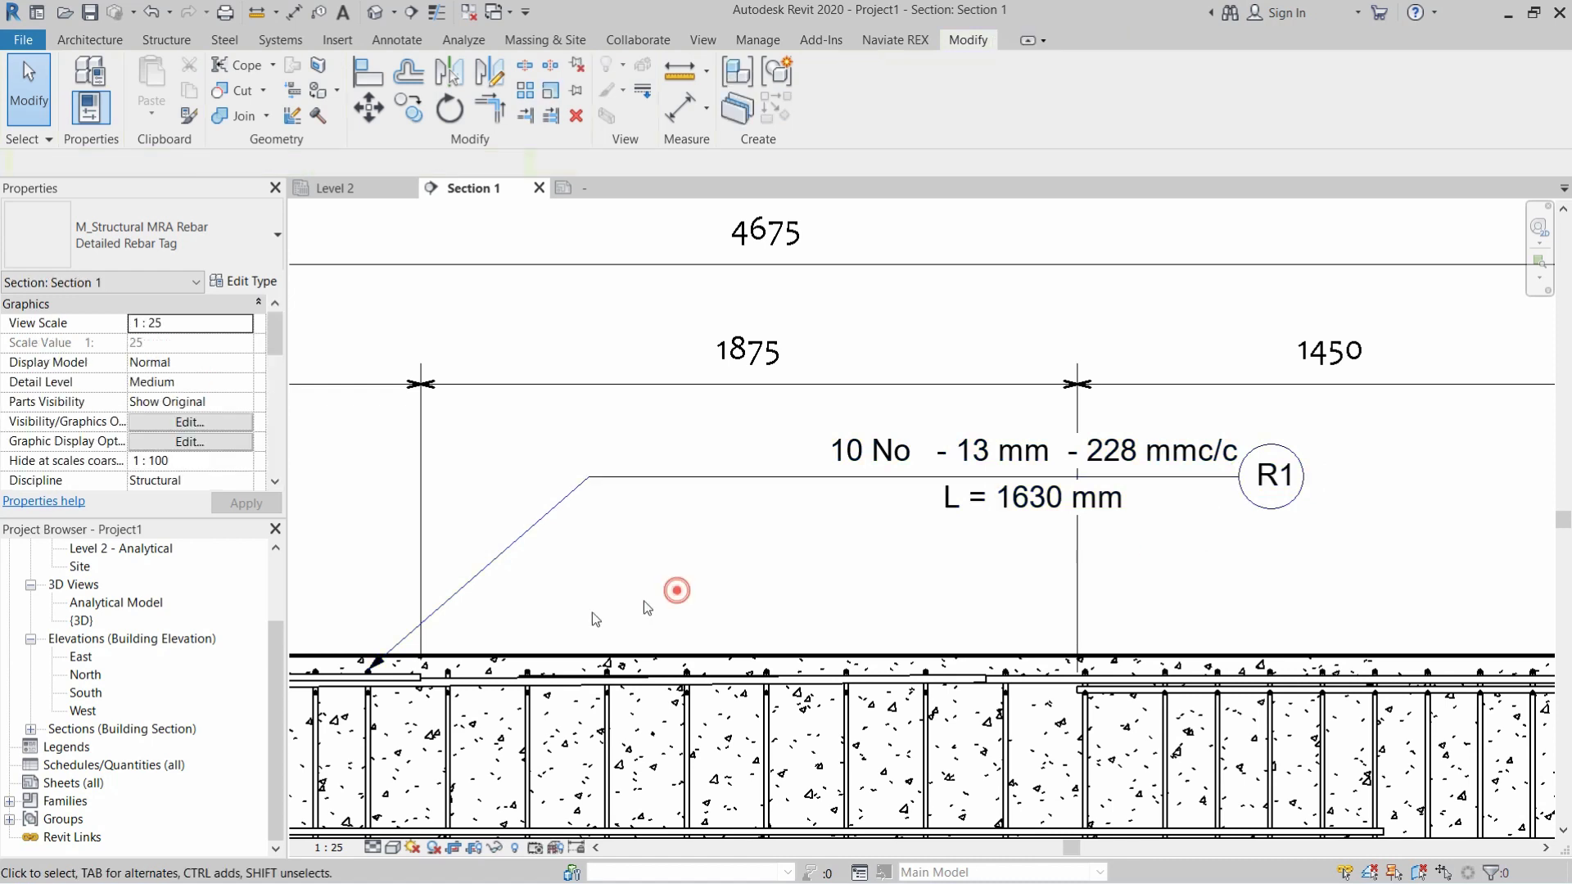
- Check the Schedule Mark property of the tagged 13M stirrup set against the mark in the tag's circle
left_click(366, 721)
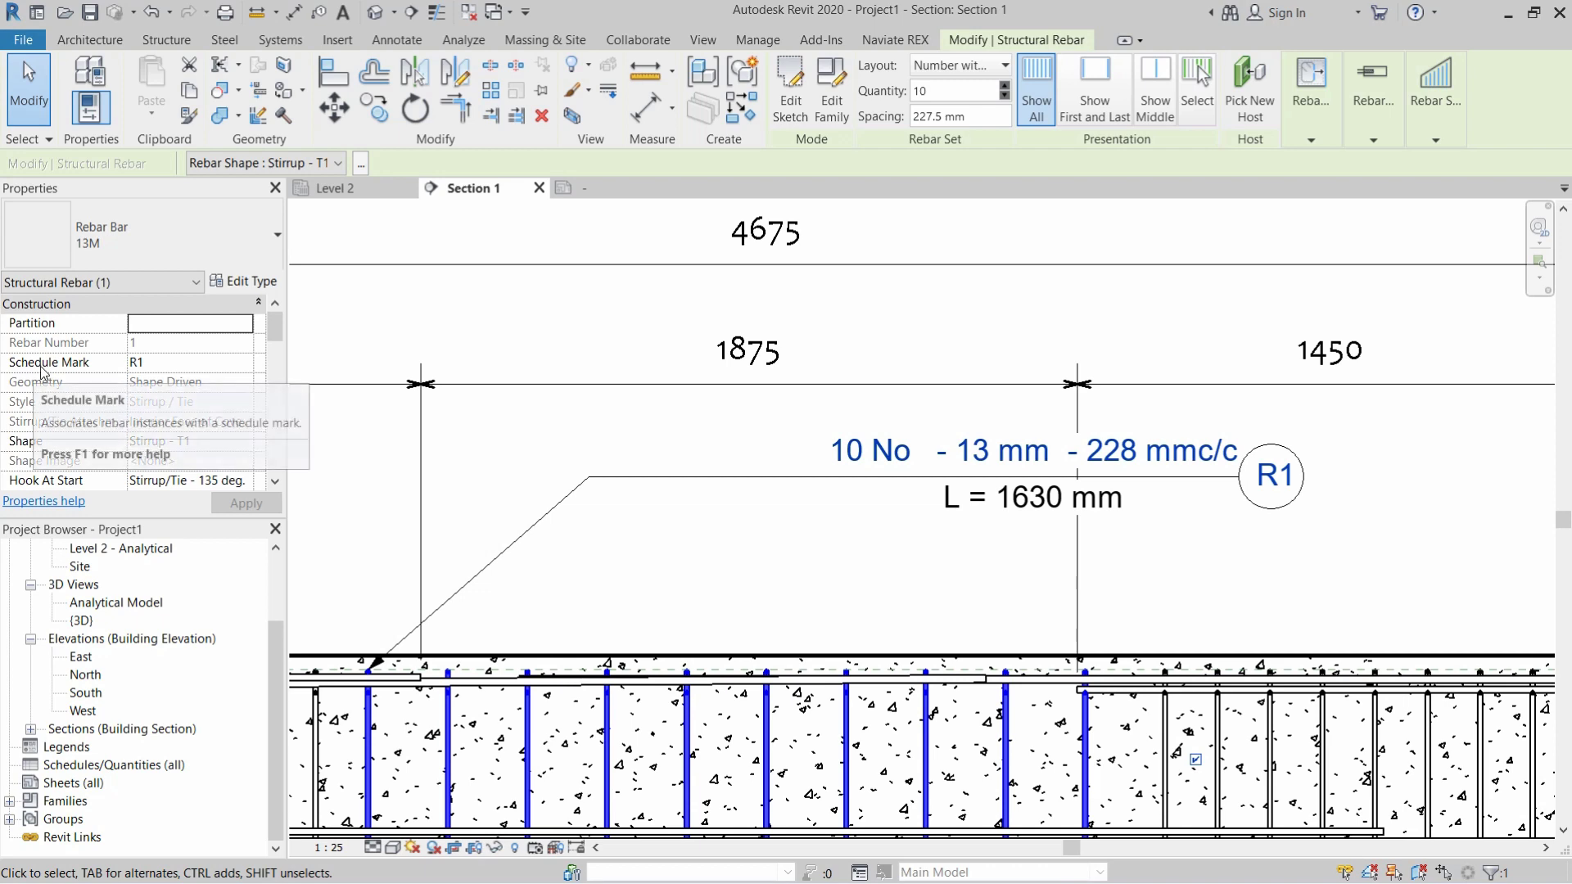
left_click(169, 362)
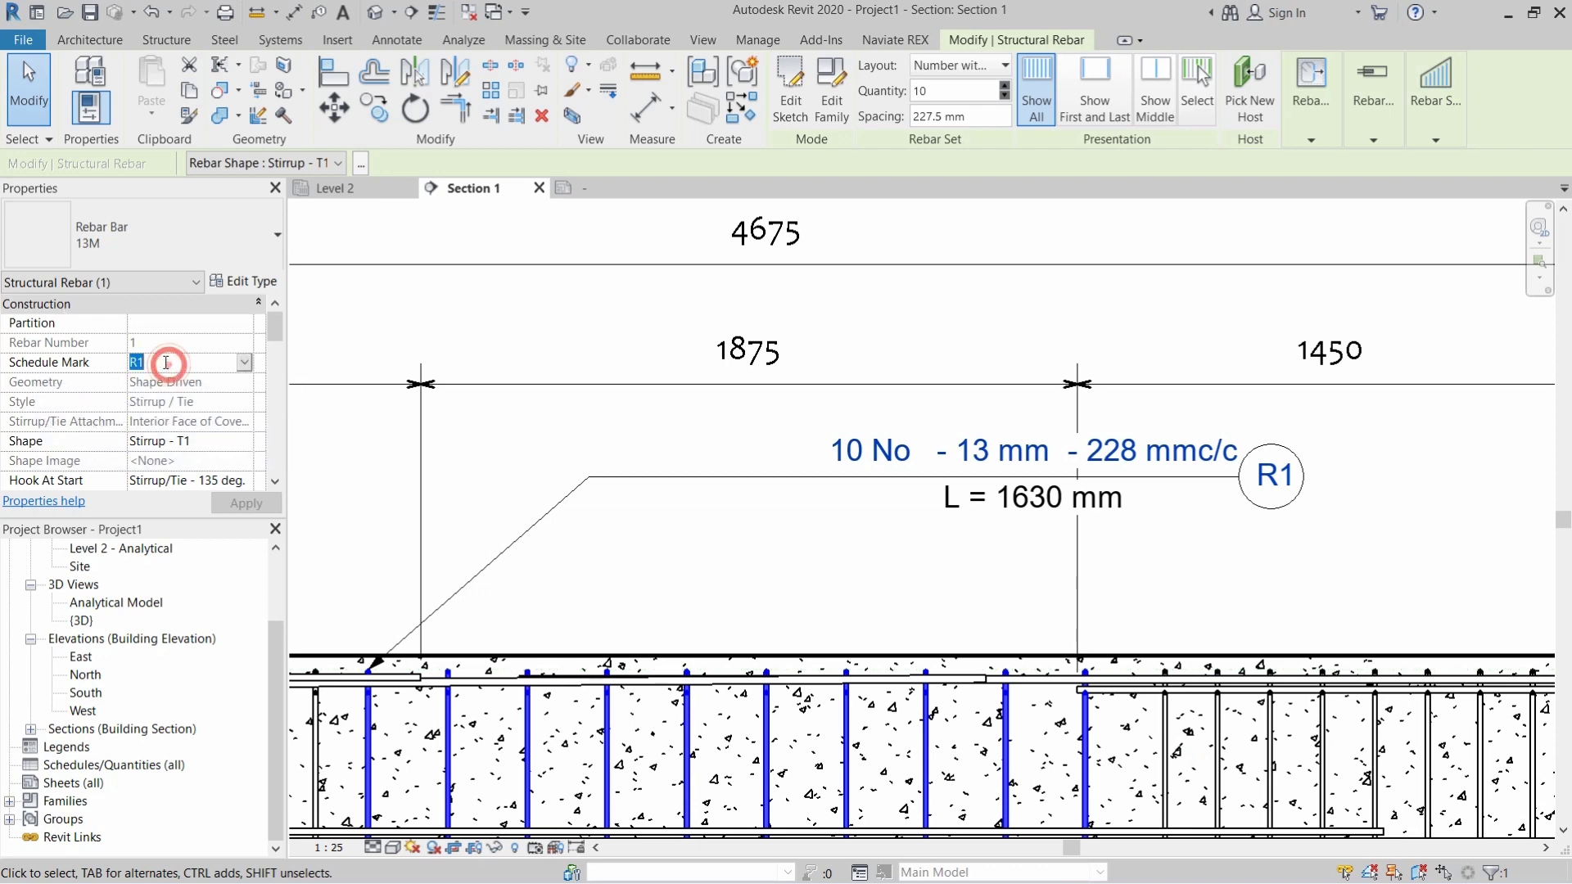
left_click(528, 456)
scroll(794, 483, "down", 2)
scroll(386, 523, "up", 3)
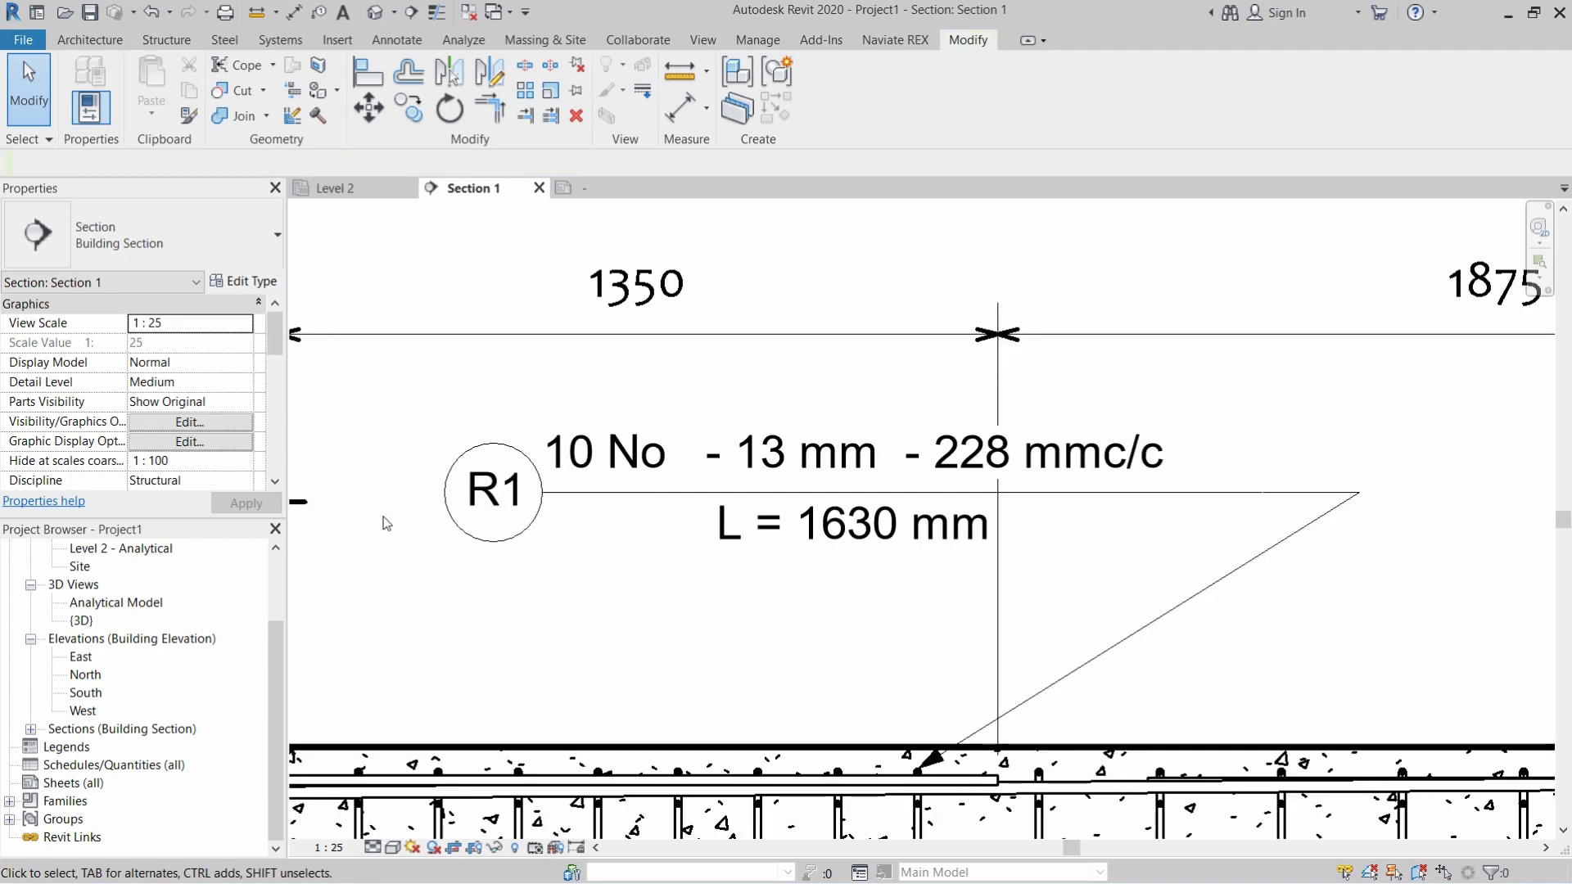